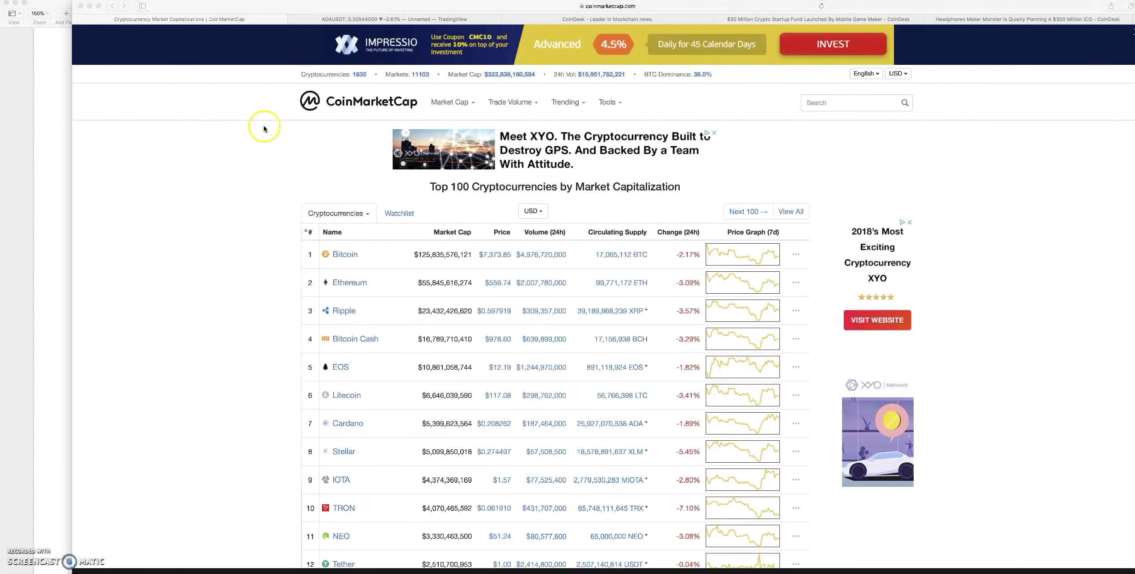
Step: Bring the CoinMarketCap window into focus and click around the top-100 table
click(264, 159)
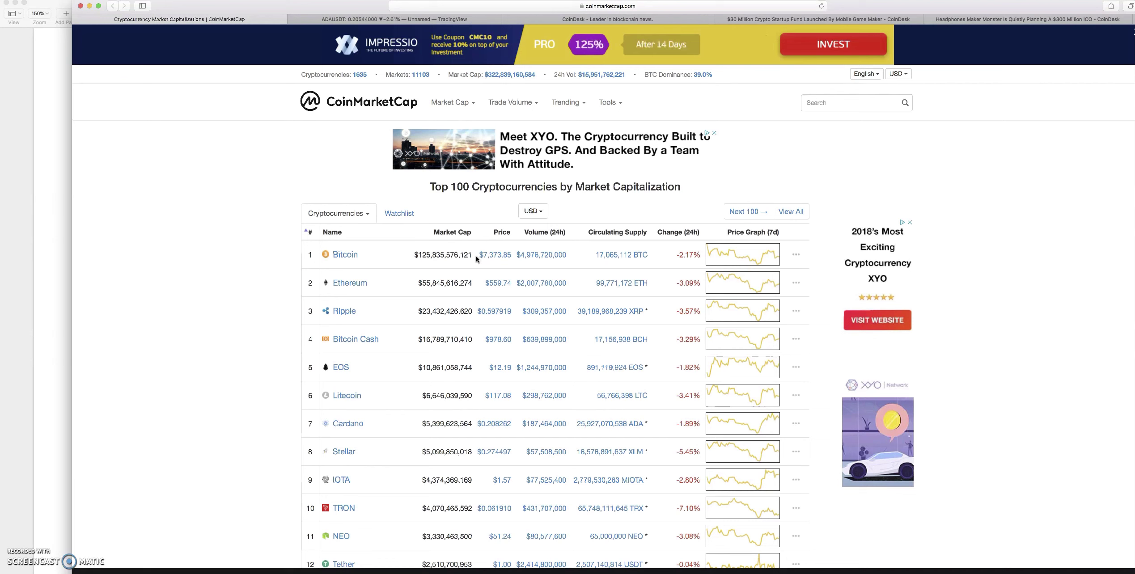
click(457, 258)
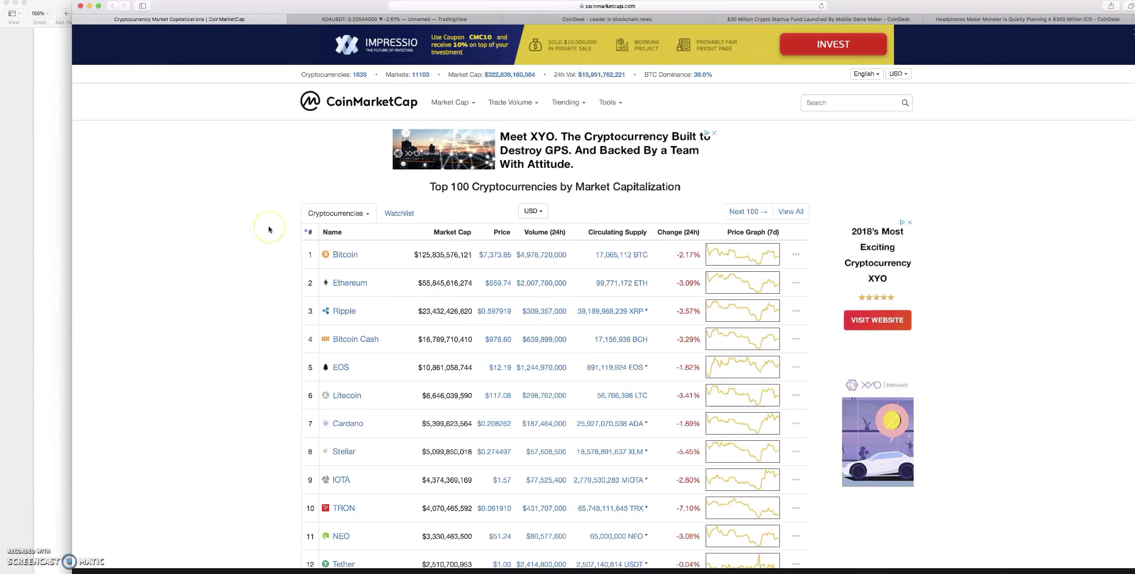
click(538, 266)
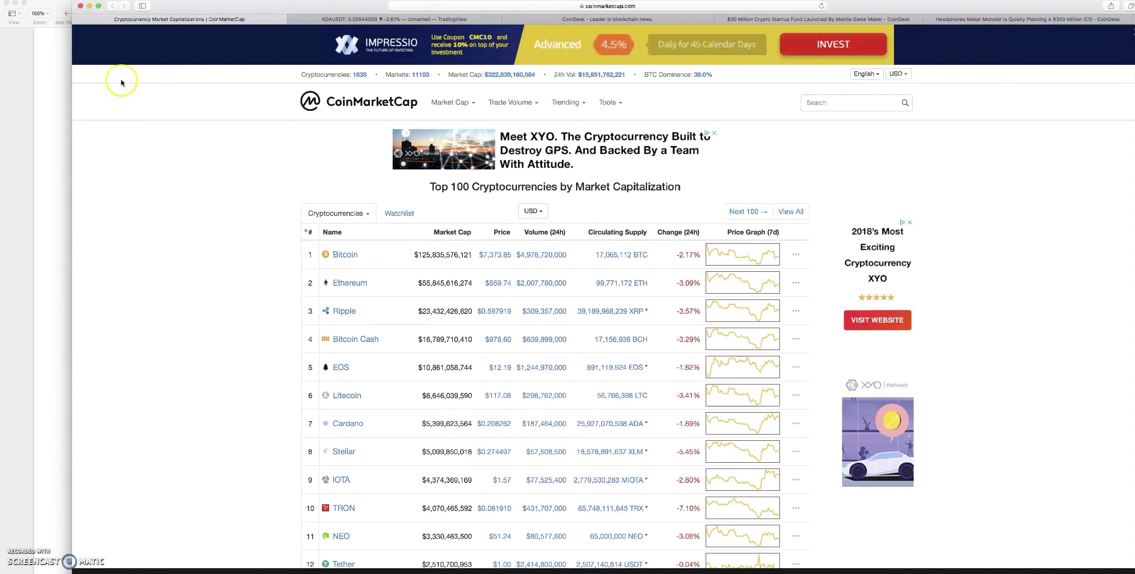
click(172, 144)
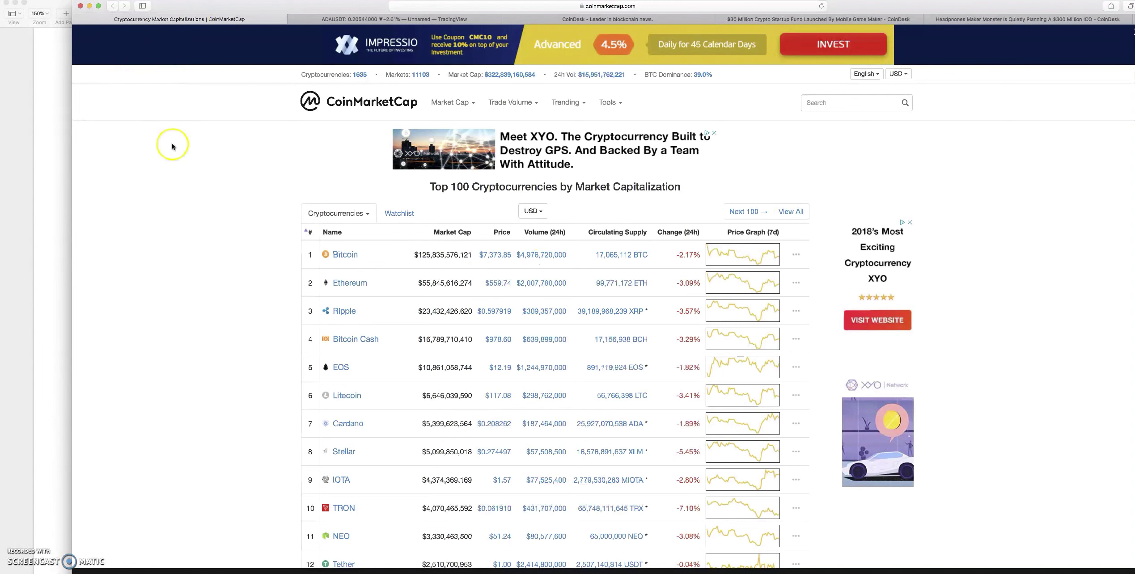
click(459, 244)
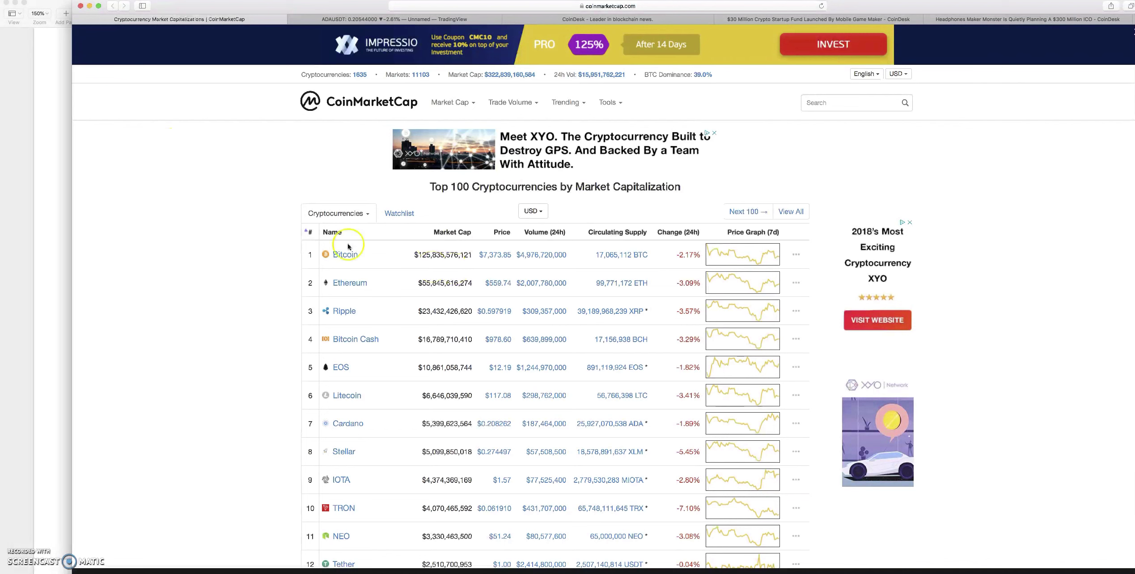
click(242, 264)
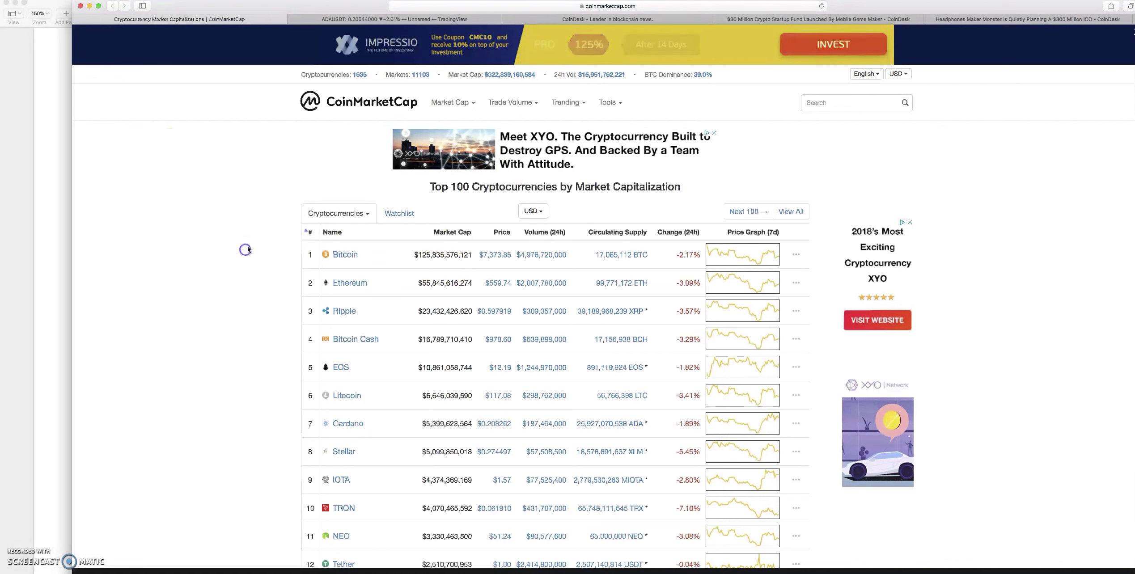
click(249, 269)
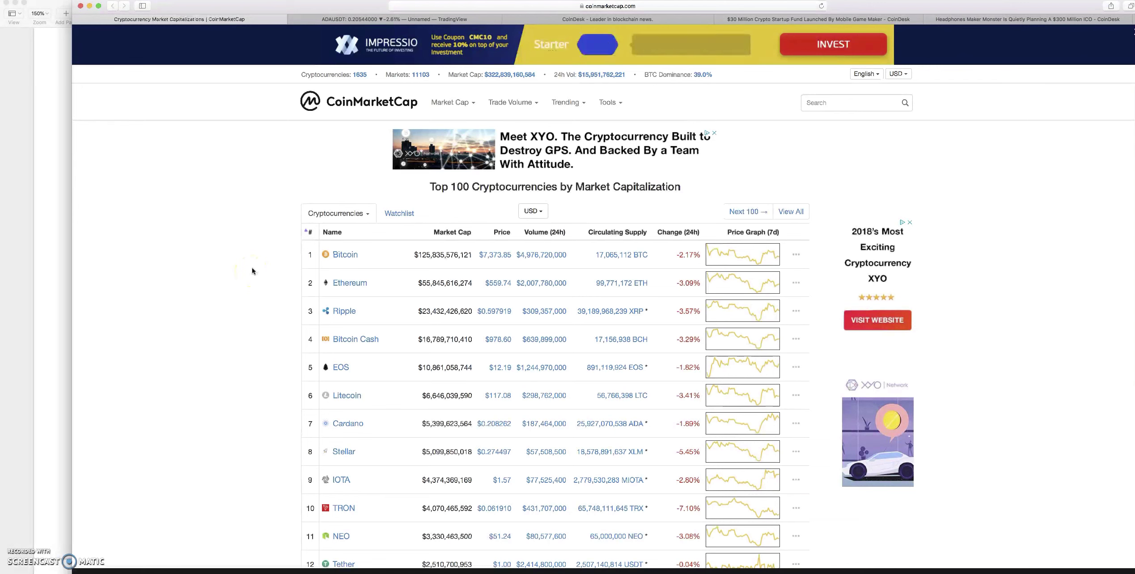
click(251, 272)
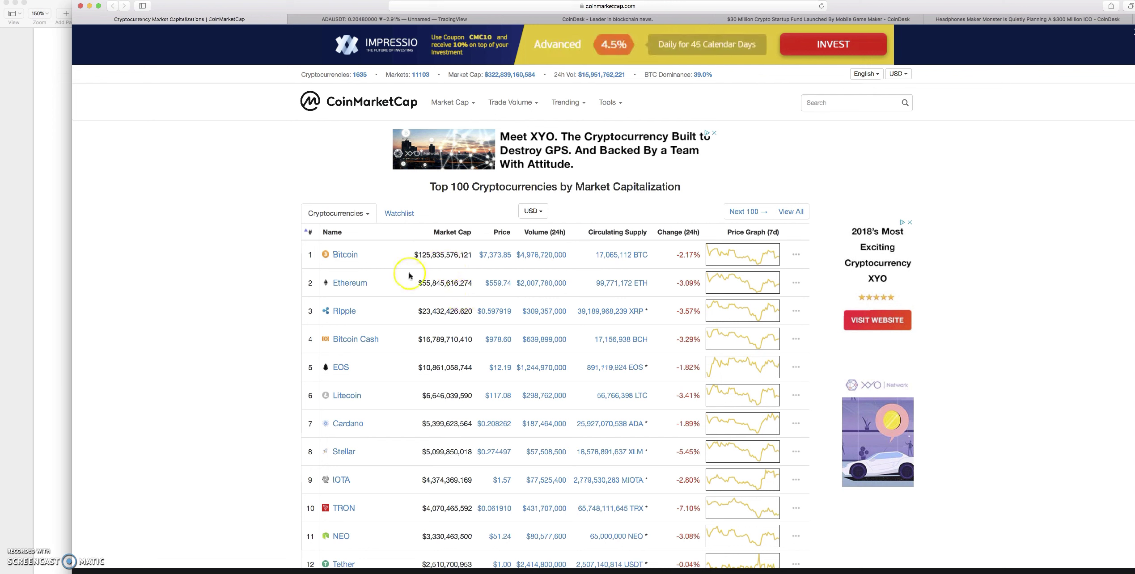
Step: Highlight the figures for the top six coins, then clear the selection
drag(414, 255, 528, 389)
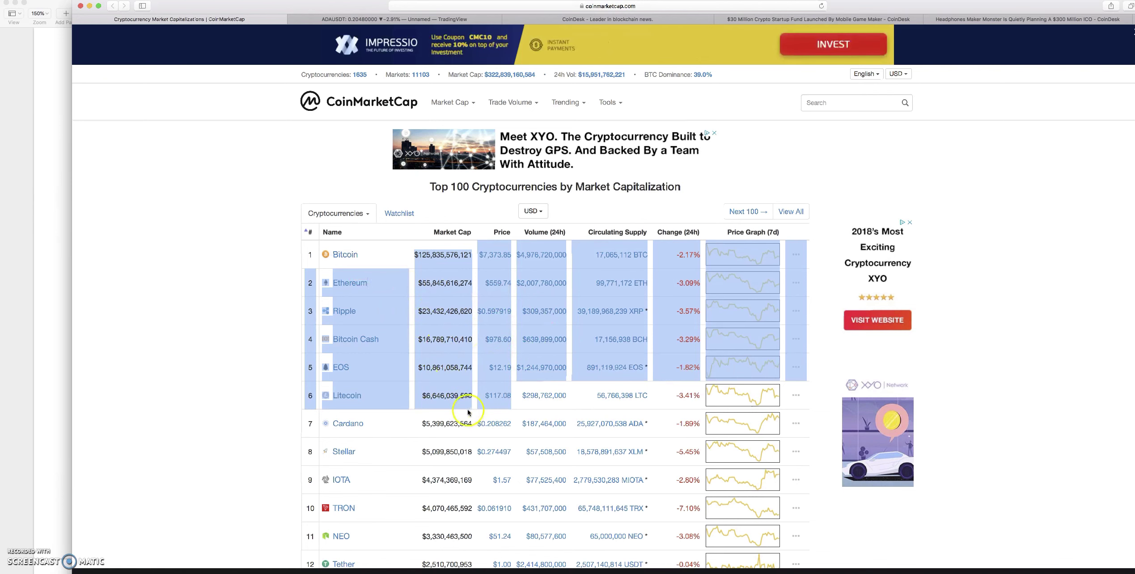
scroll(430, 439, down, 2)
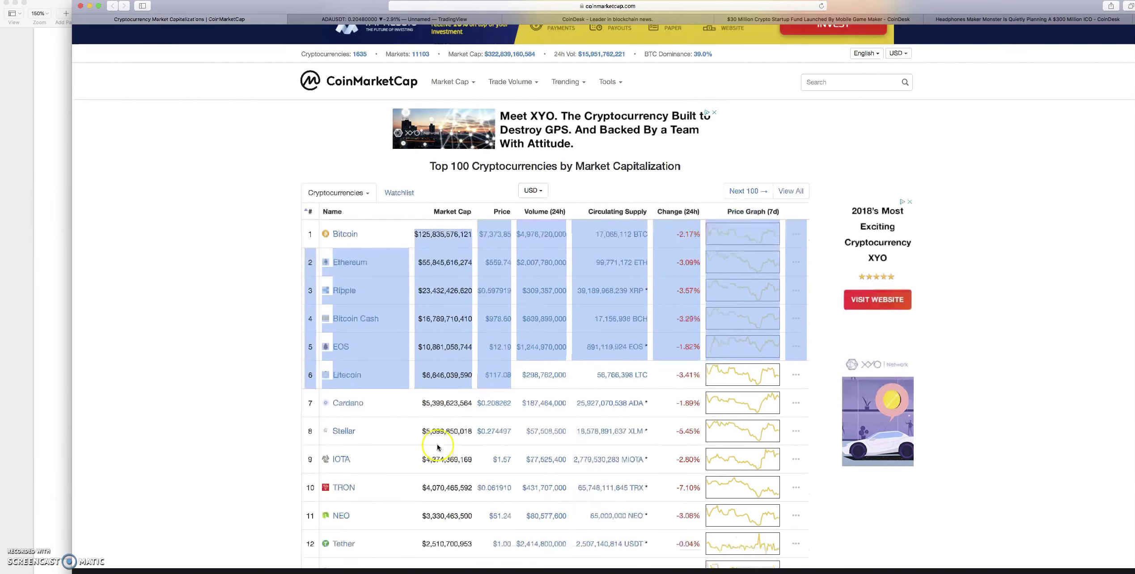
click(448, 379)
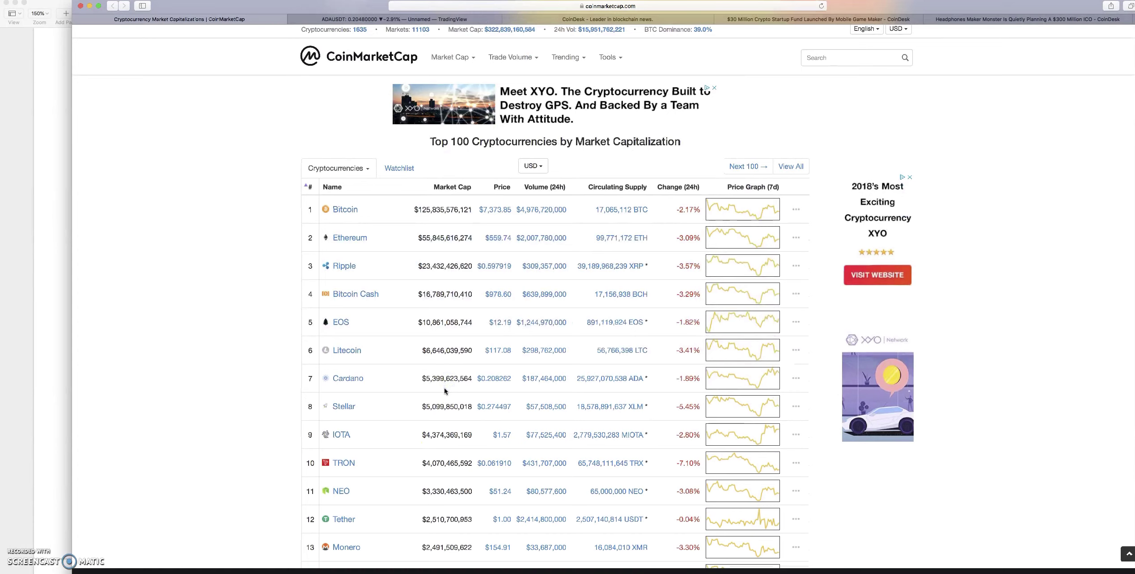
scroll(443, 386, down, 6)
scroll(515, 387, up, 10)
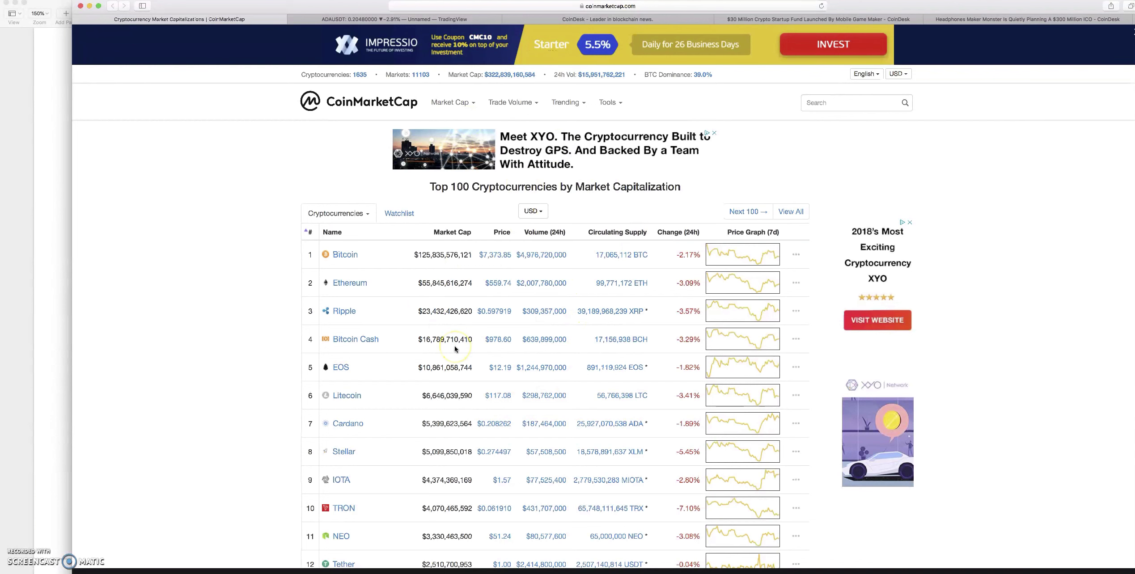
Step: Select Bitcoin's market cap figure of $125,835,576,121
click(464, 368)
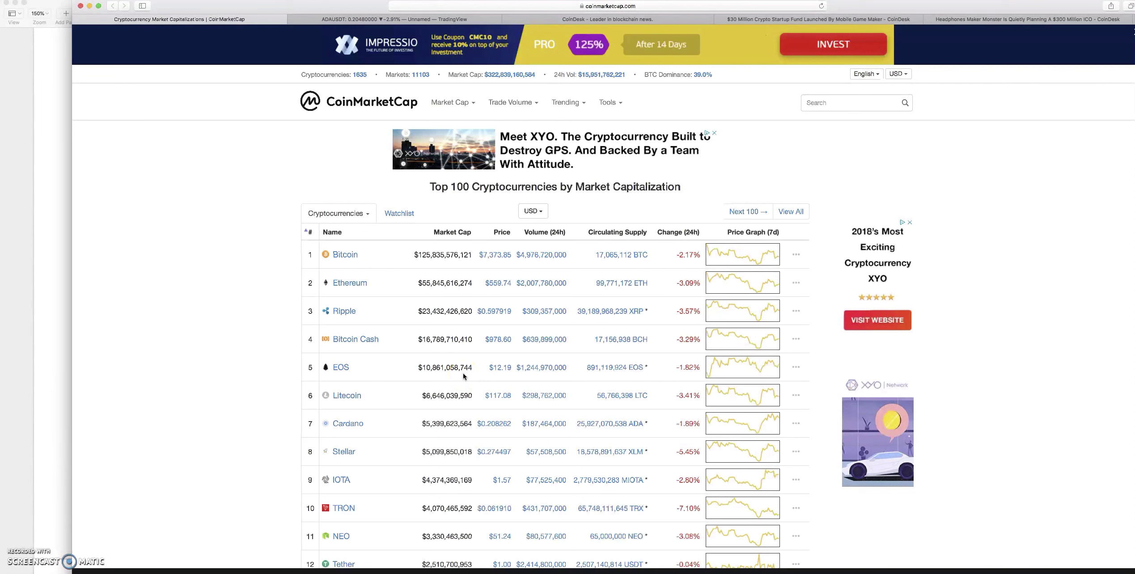
click(421, 251)
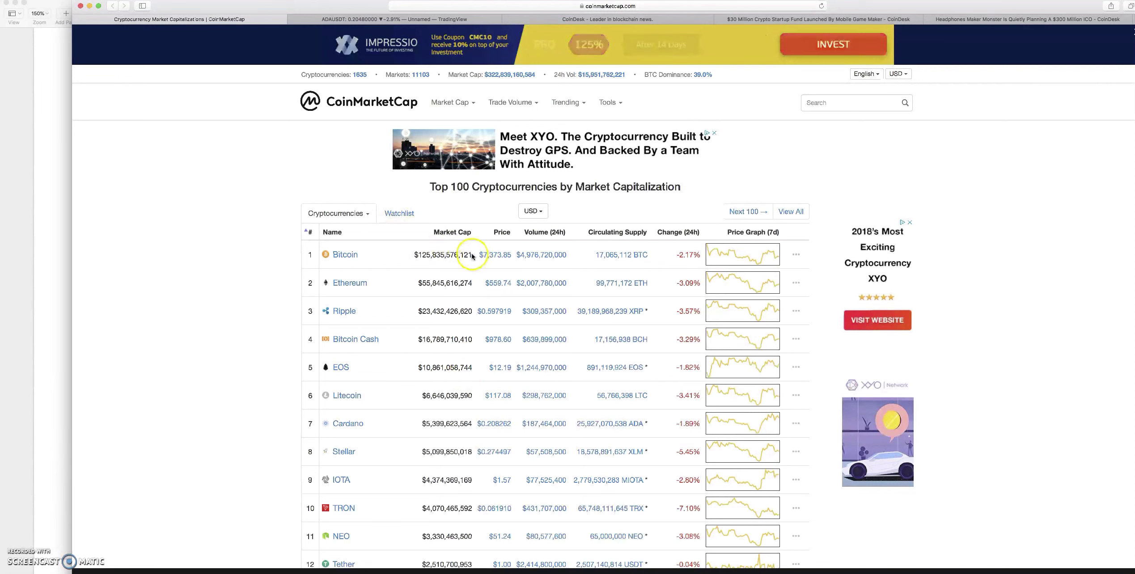
drag(475, 255, 416, 257)
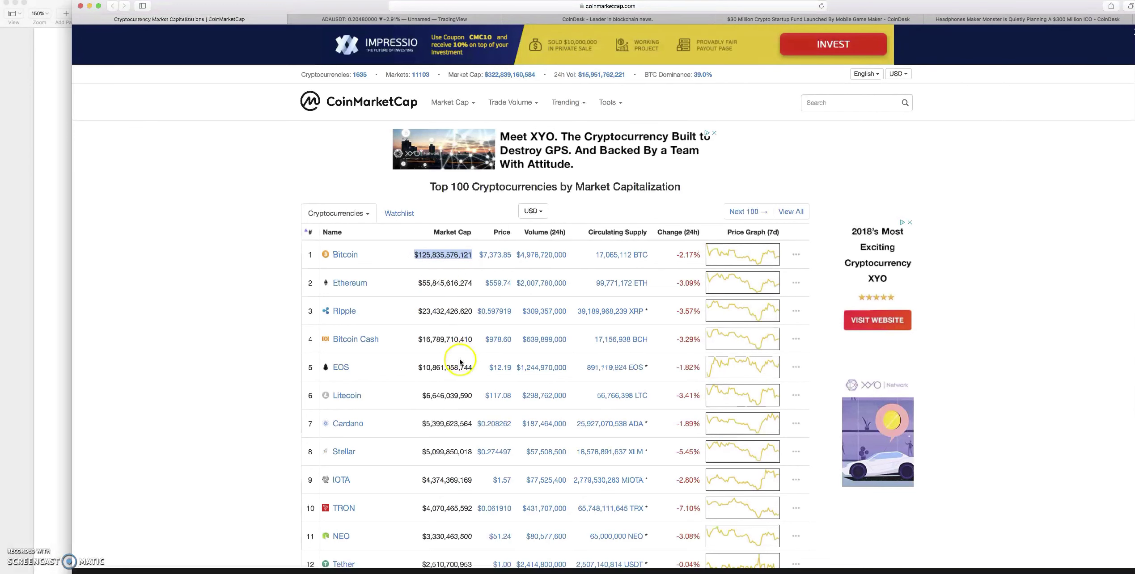
click(667, 263)
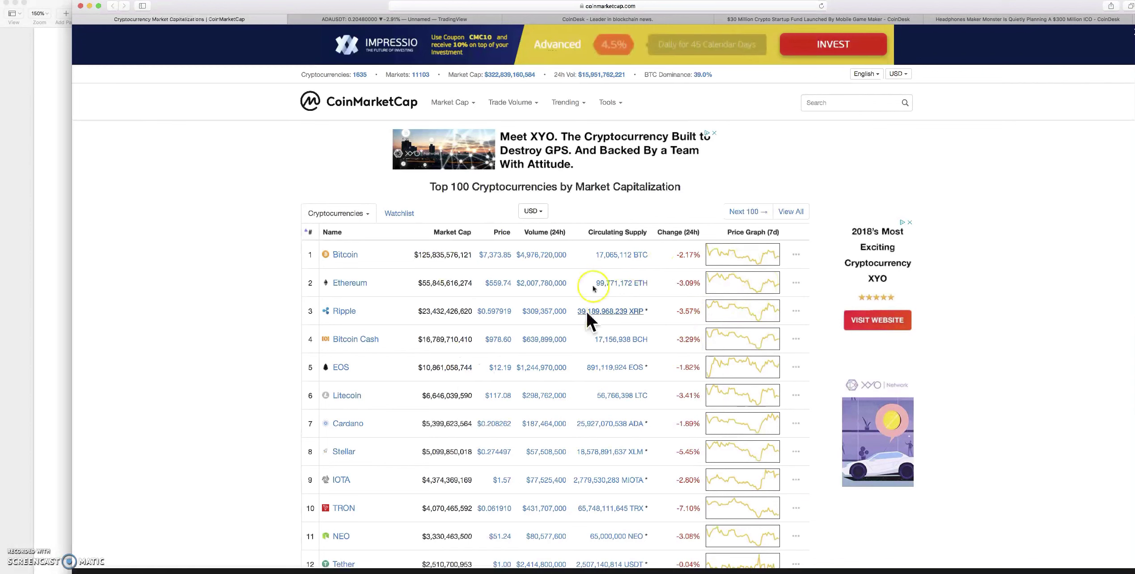
click(580, 281)
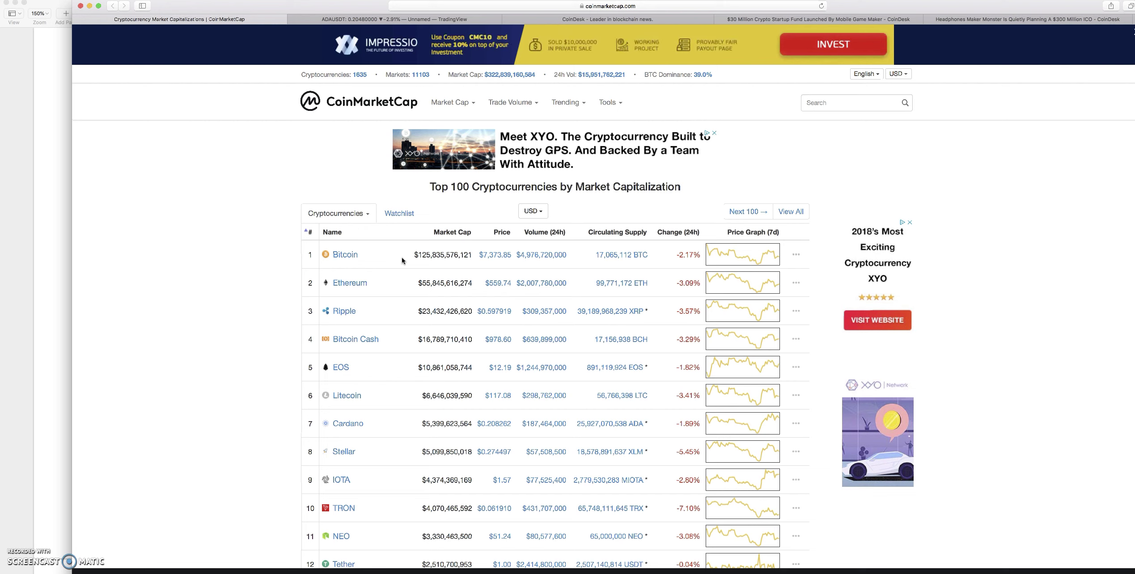
drag(402, 257, 420, 255)
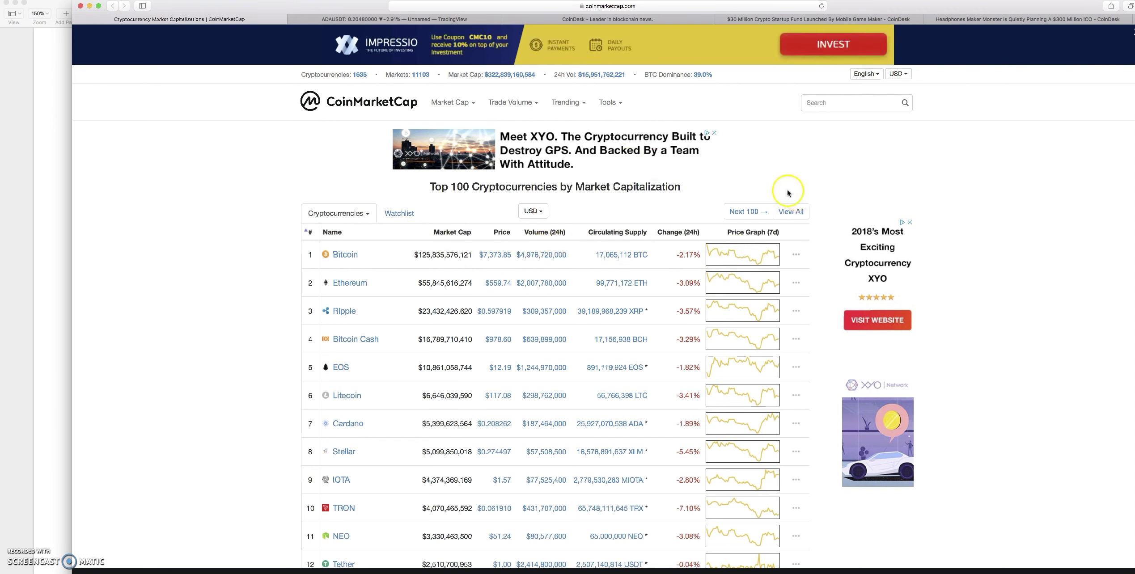
click(355, 257)
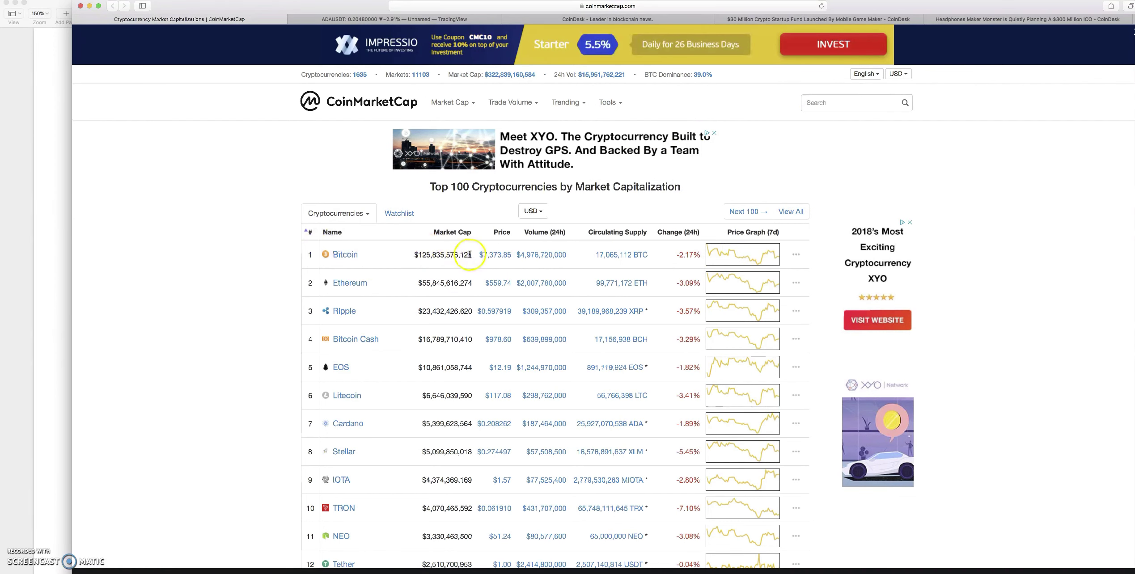
Step: Highlight Bitcoin's market cap and price, then select Tether's $1.00 price further down
drag(470, 255, 511, 253)
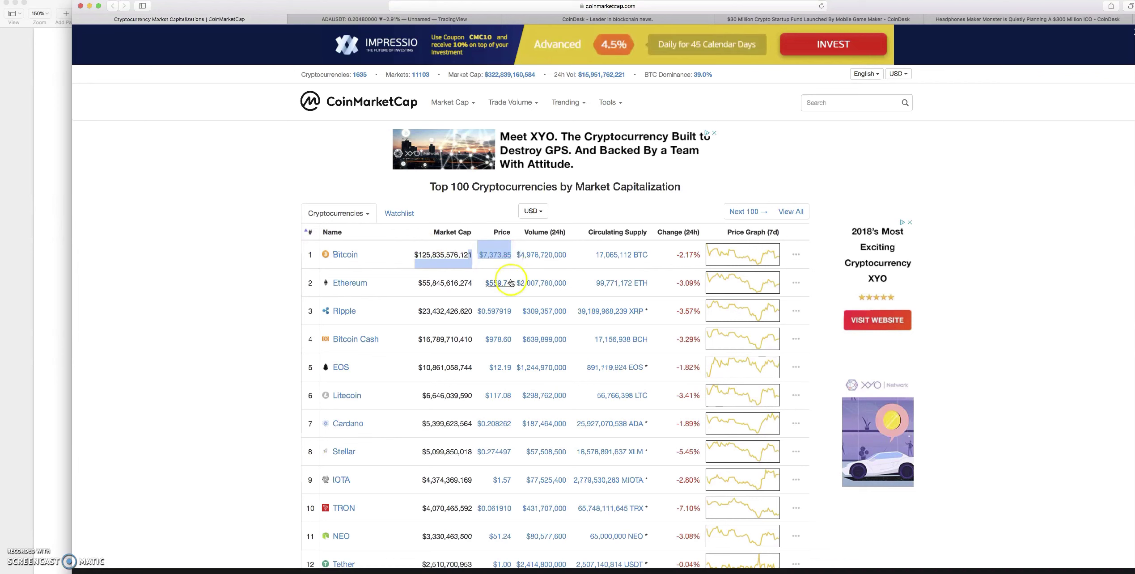
scroll(388, 528, down, 2)
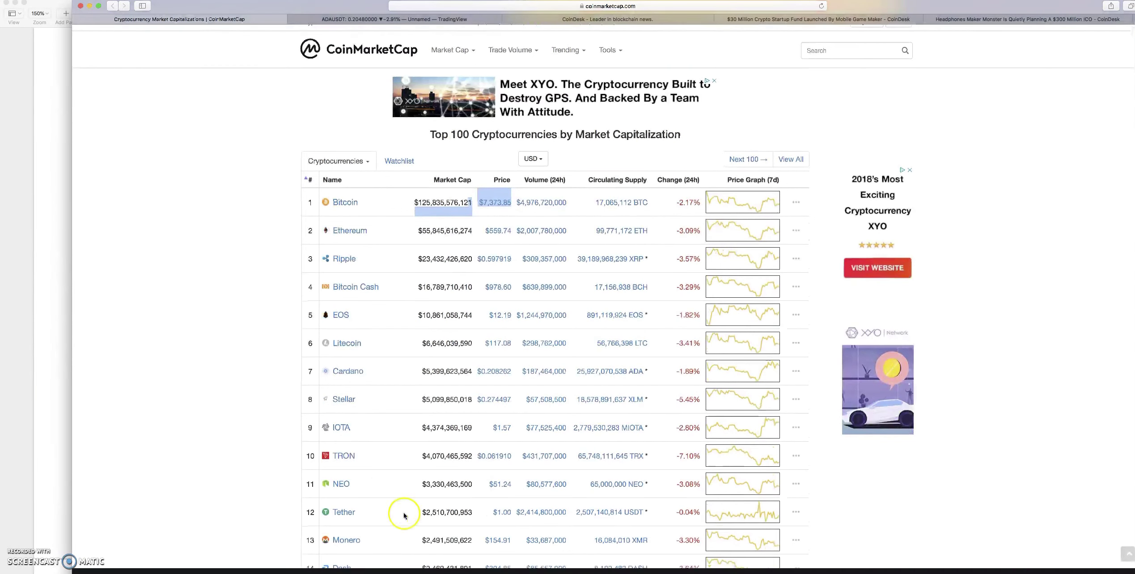
click(503, 512)
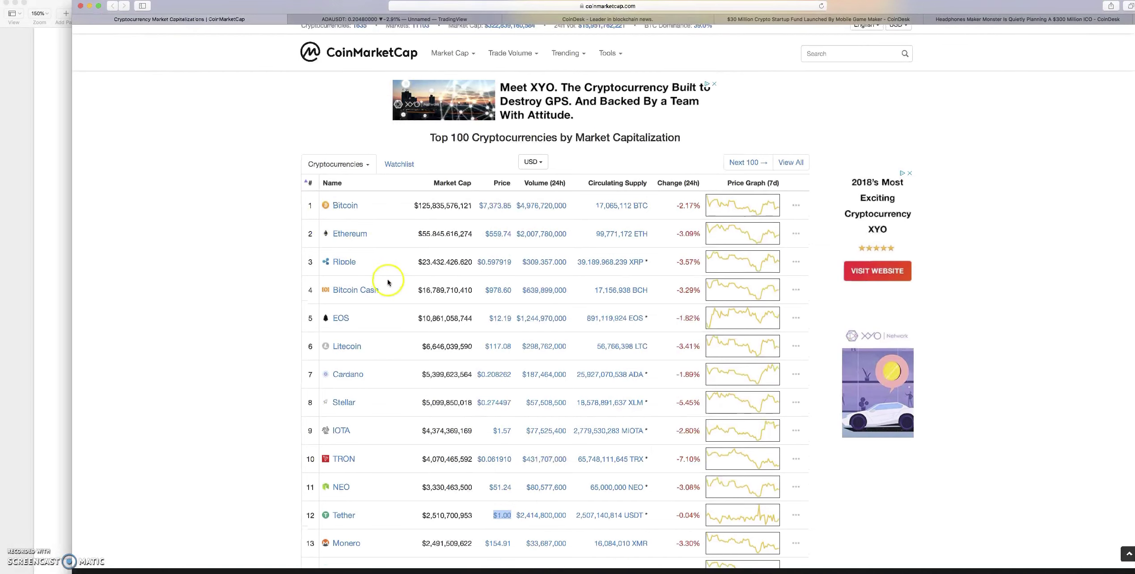
scroll(223, 103, up, 2)
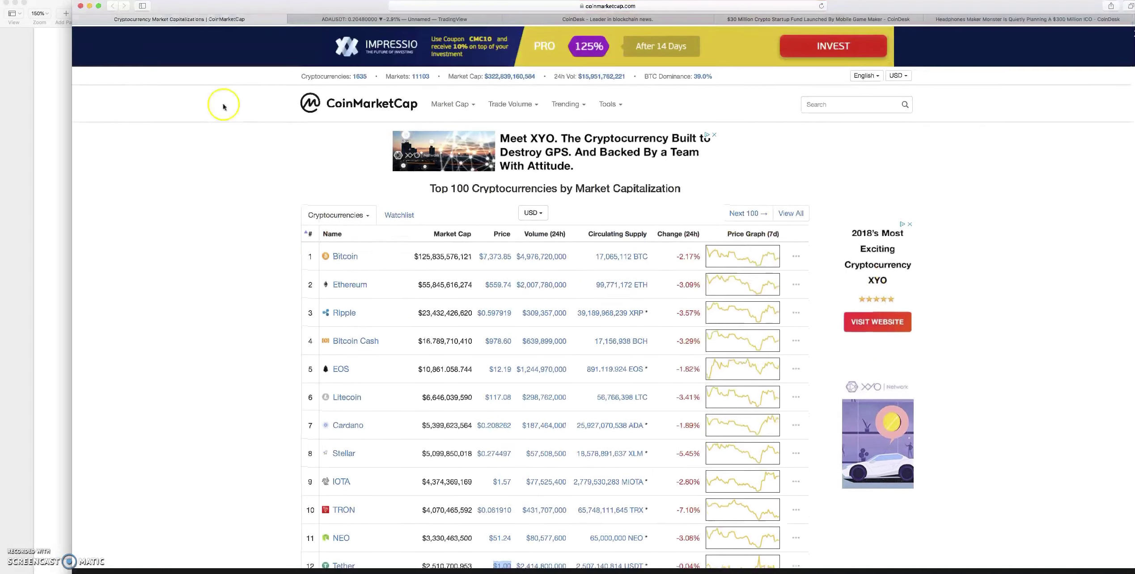
click(62, 92)
Step: Place the TradingView ADA/USDT chart beside the Pages config and pan to earlier candles
key(super+Tab)
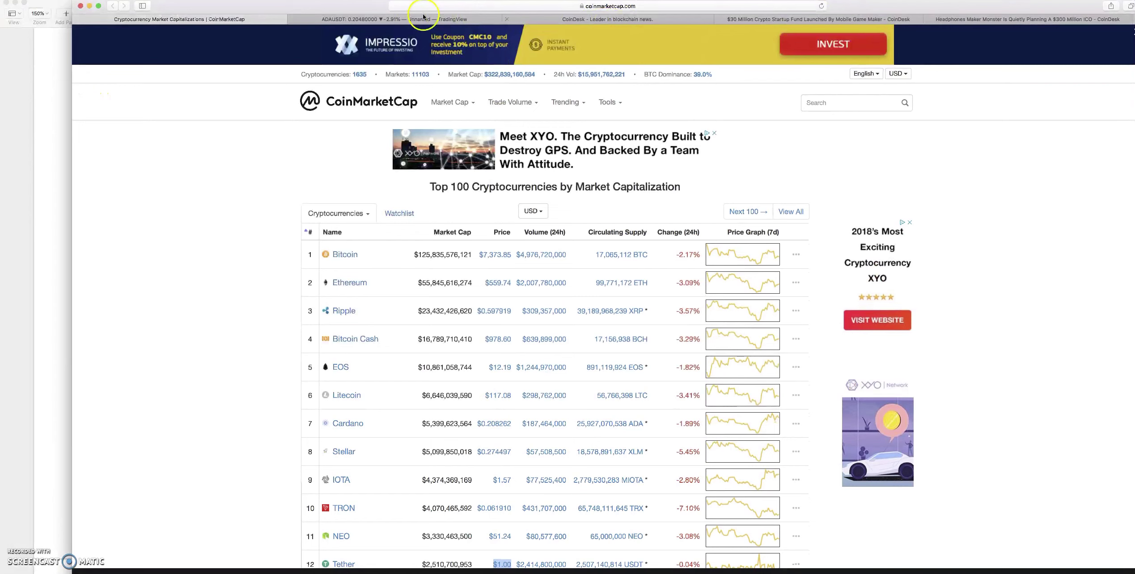
click(424, 18)
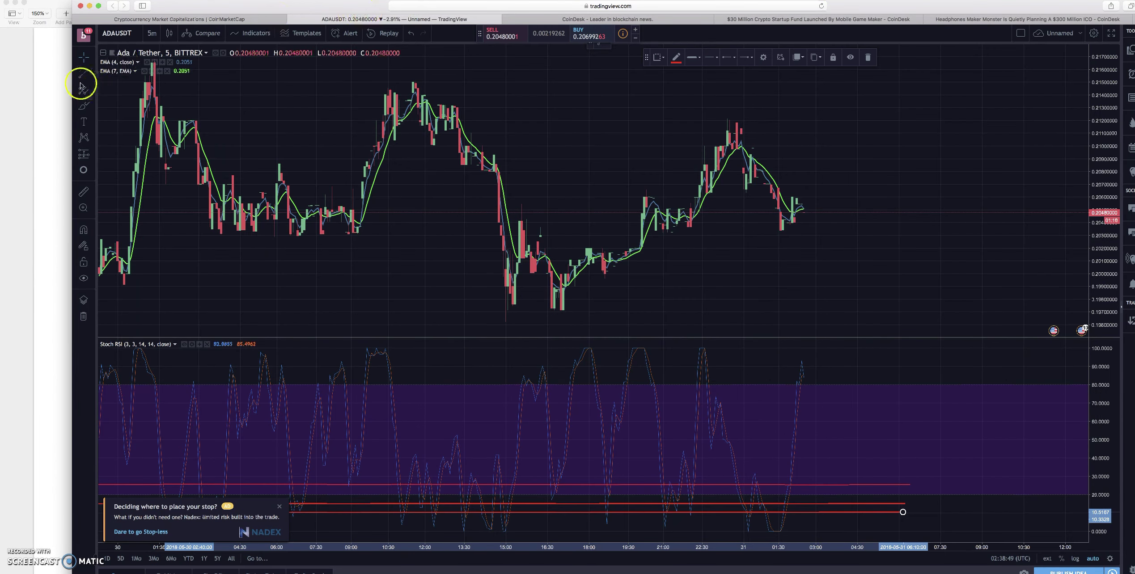
drag(141, 83, 142, 83)
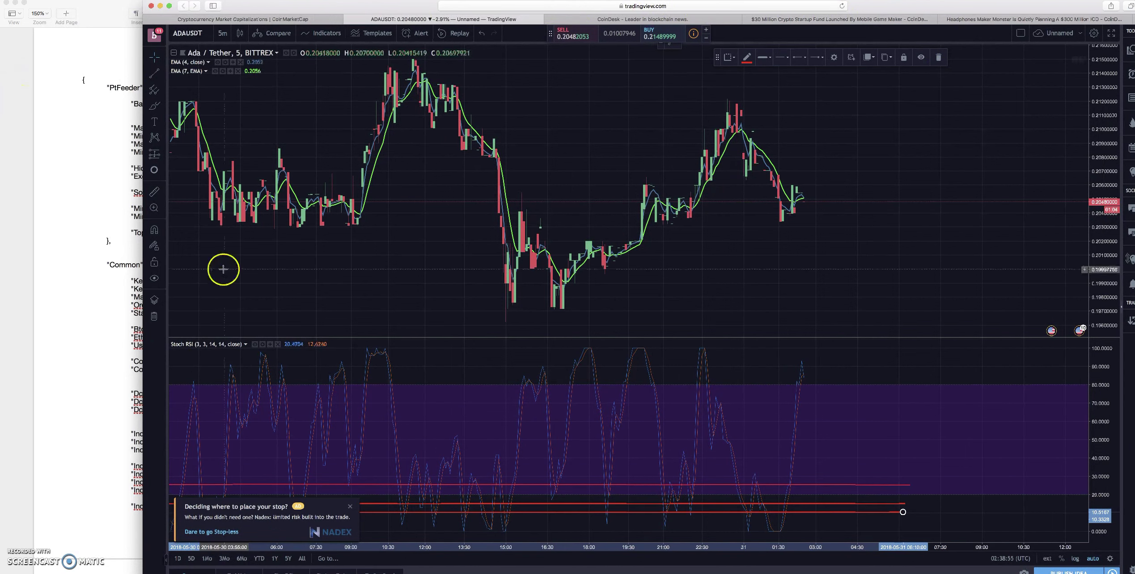
drag(635, 223, 542, 156)
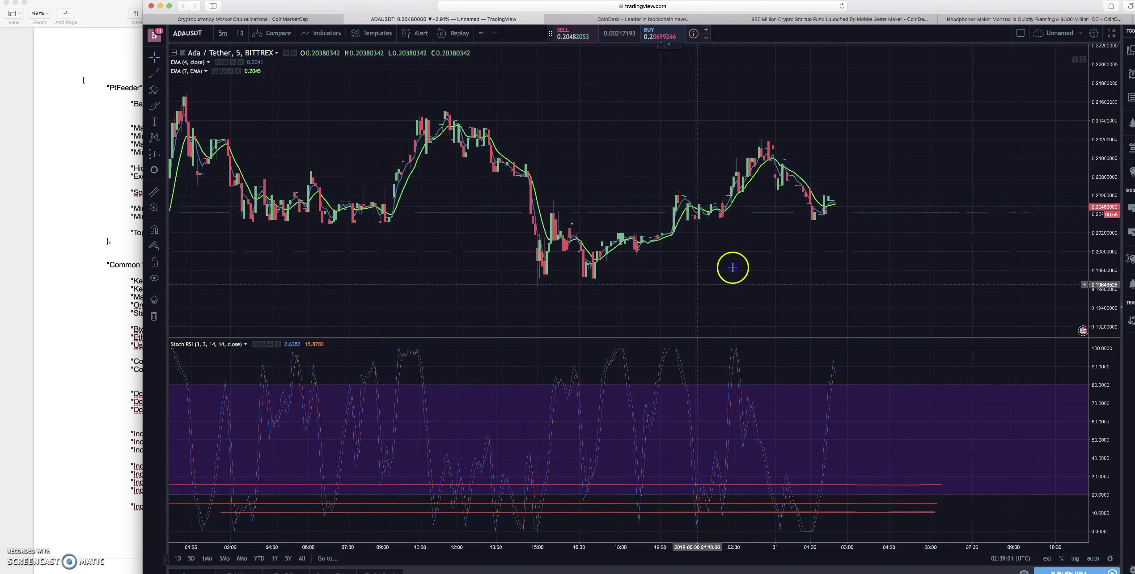
click(82, 160)
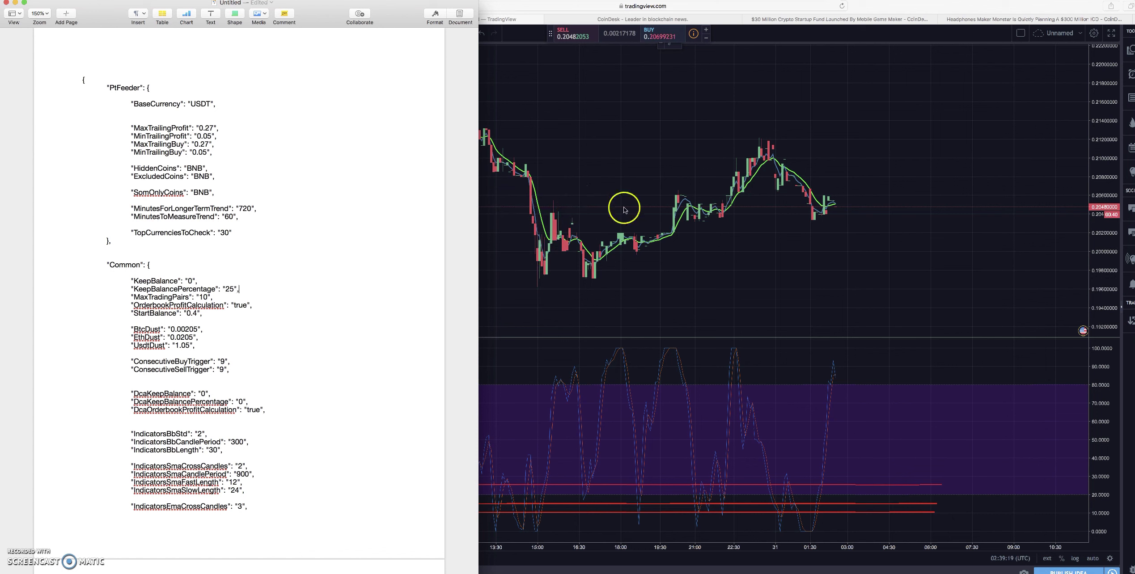
Step: Scroll the config and highlight the SomOnlyCoins line
scroll(289, 327, down, 3)
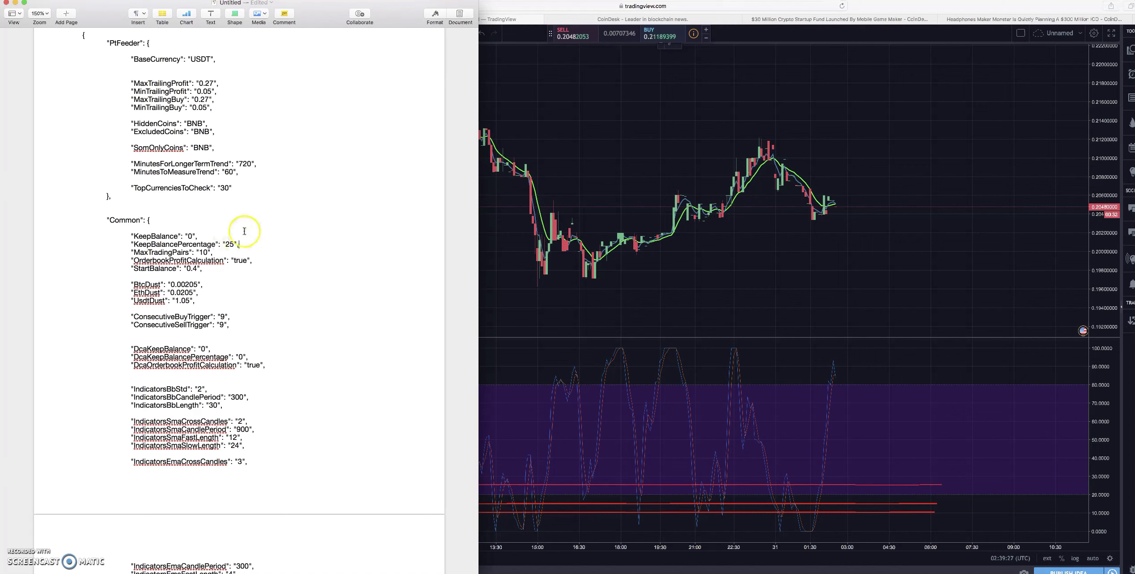
scroll(220, 183, down, 2)
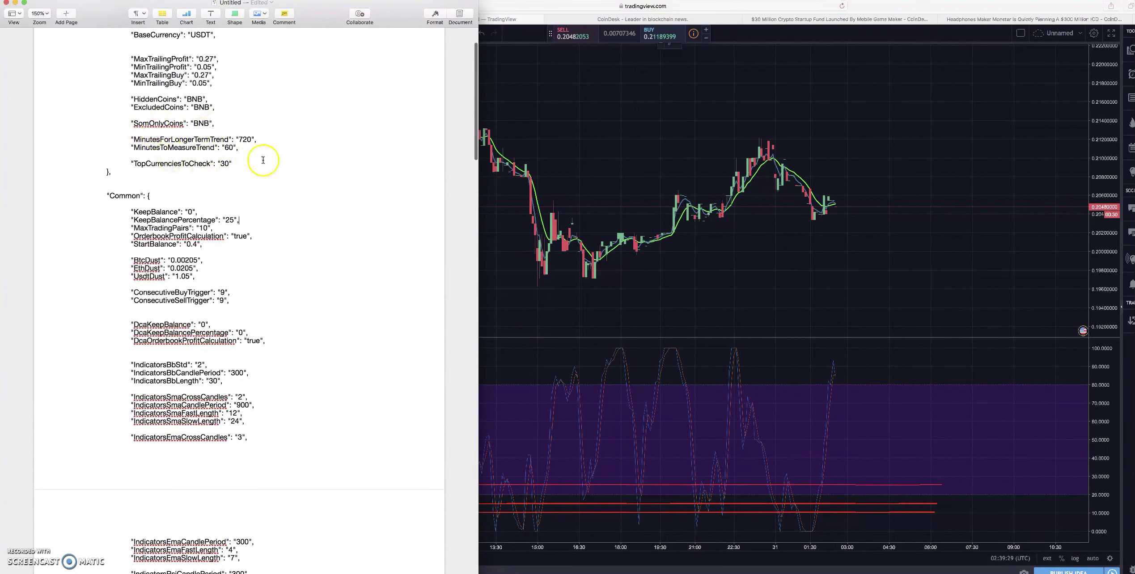
scroll(242, 157, up, 3)
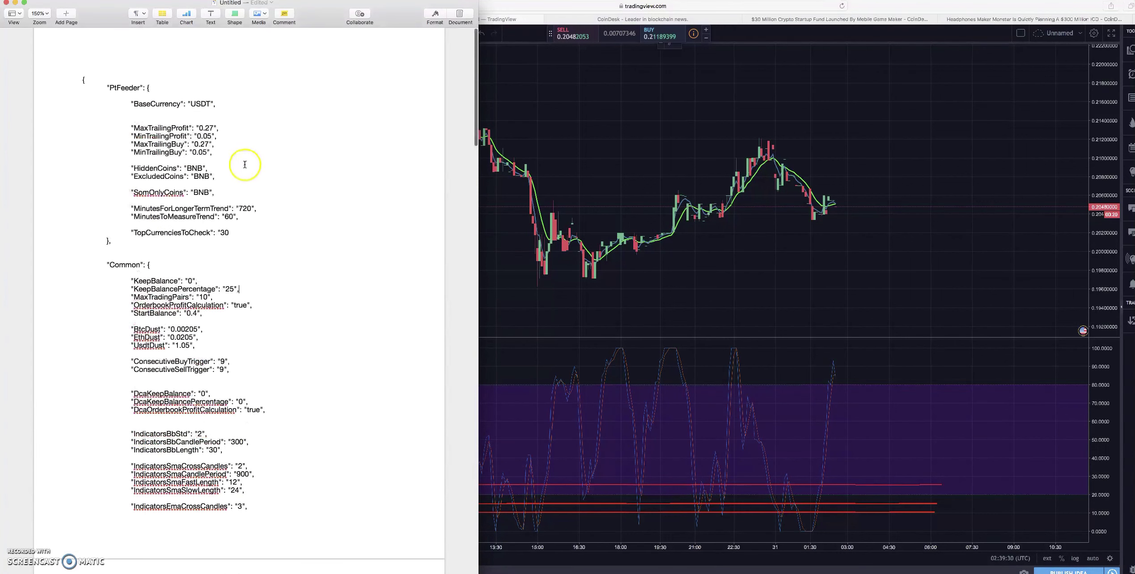
drag(226, 193, 98, 183)
click(209, 193)
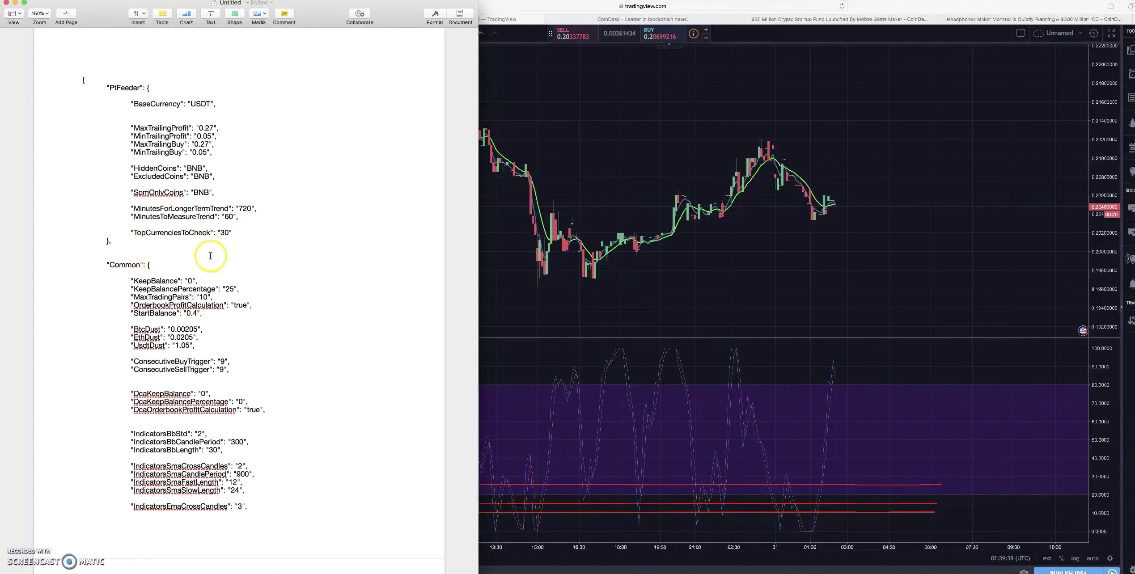
Step: Highlight the IndicatorsEma period and fast/slow length lines, then bring TradingView forward
scroll(211, 256, down, 5)
scroll(258, 176, down, 5)
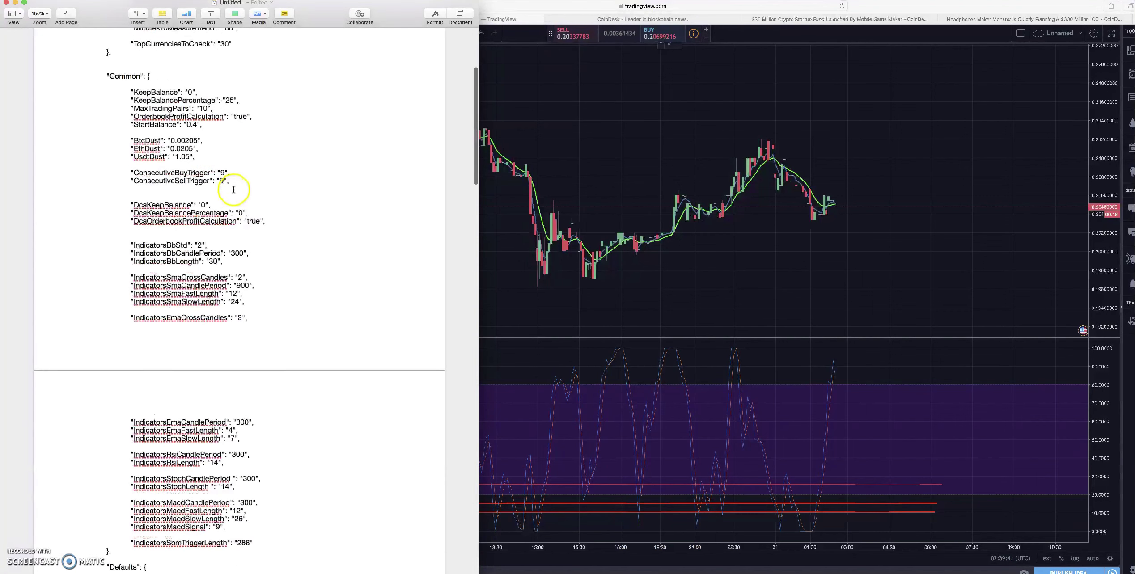
scroll(222, 184, down, 3)
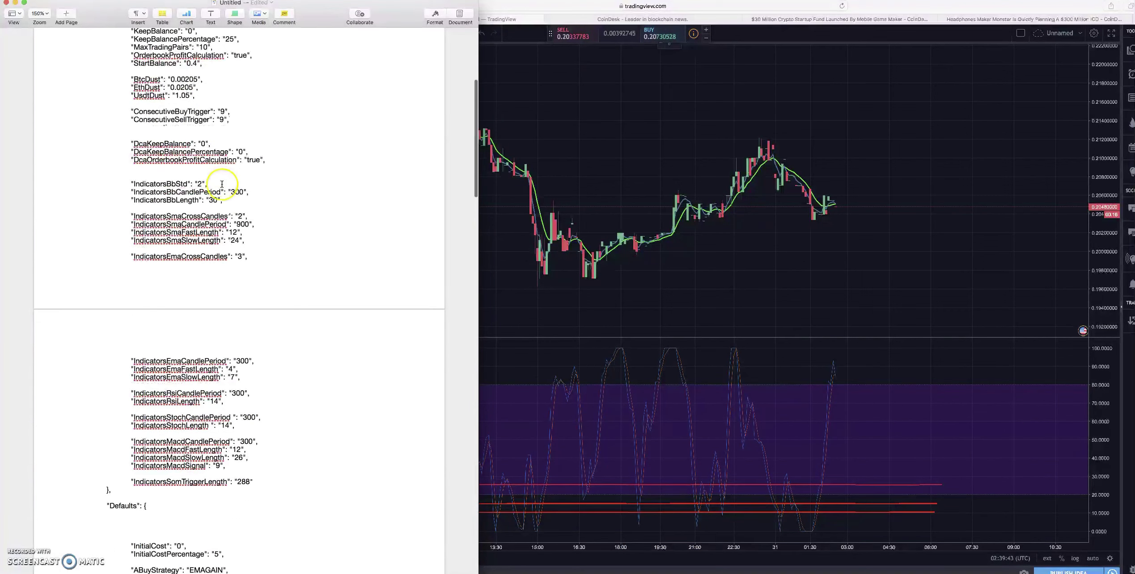
scroll(183, 220, down, 4)
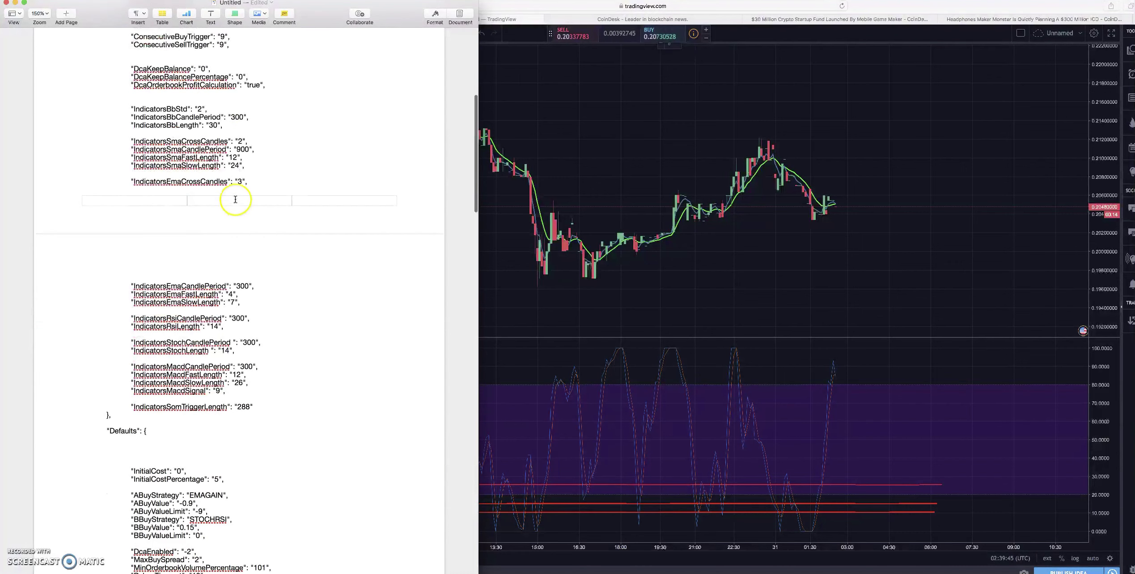
scroll(235, 200, down, 7)
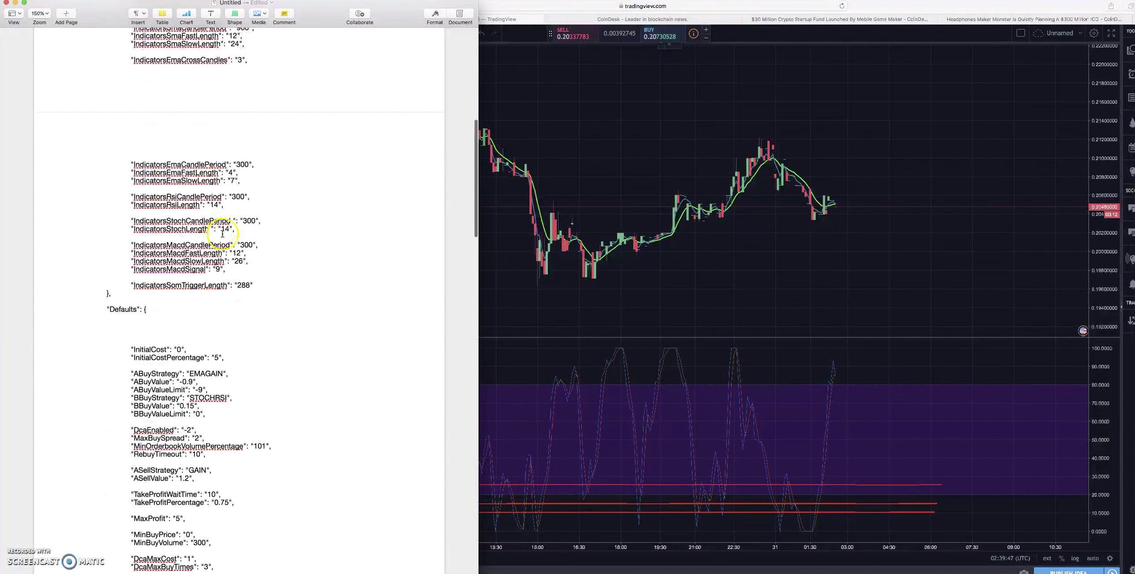
drag(131, 161, 249, 182)
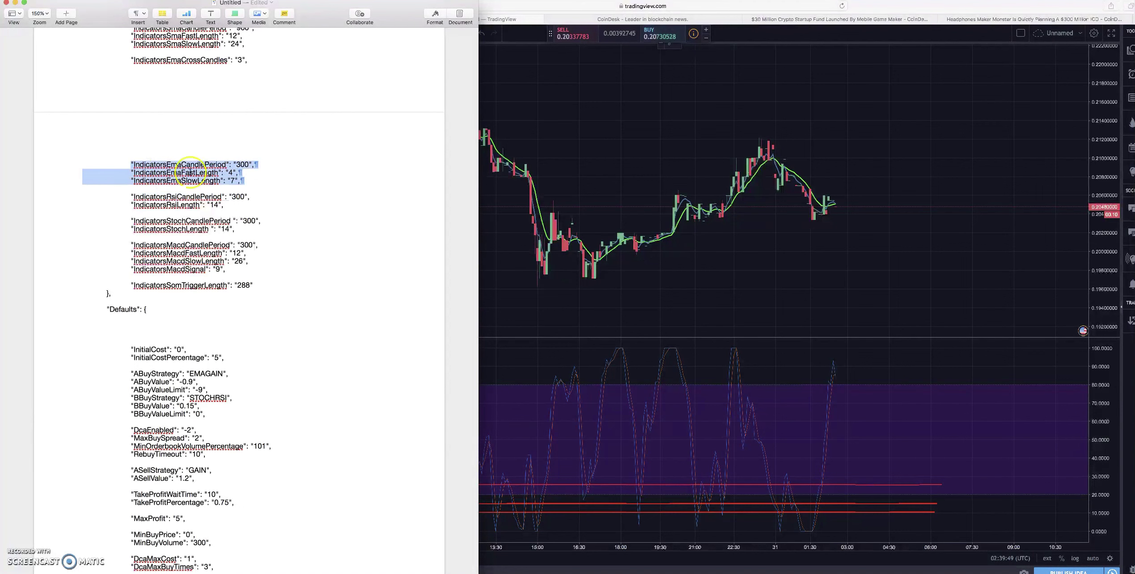
click(257, 180)
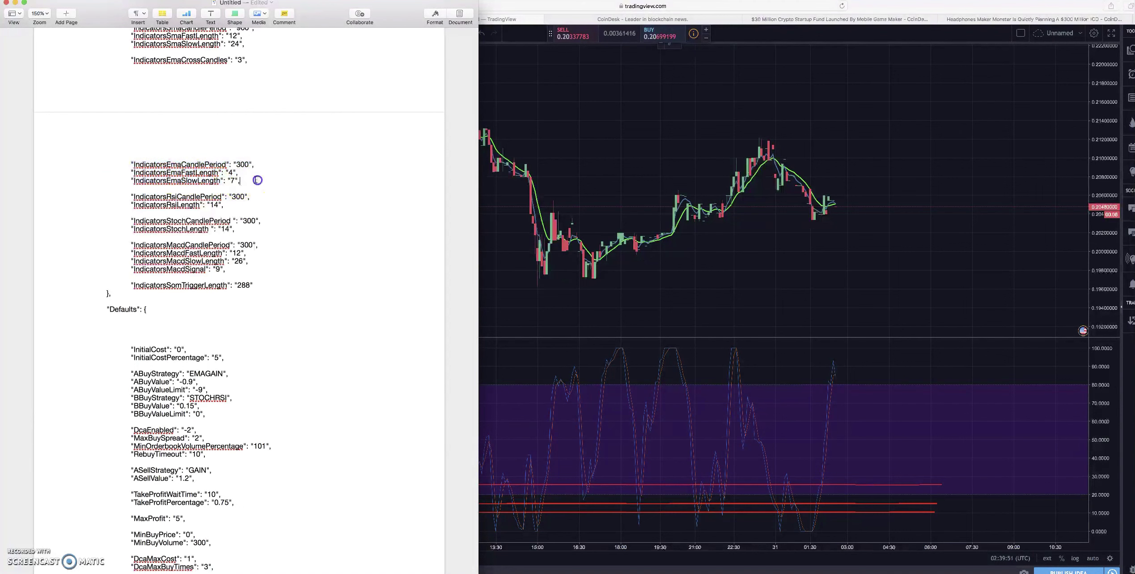
drag(105, 176, 80, 165)
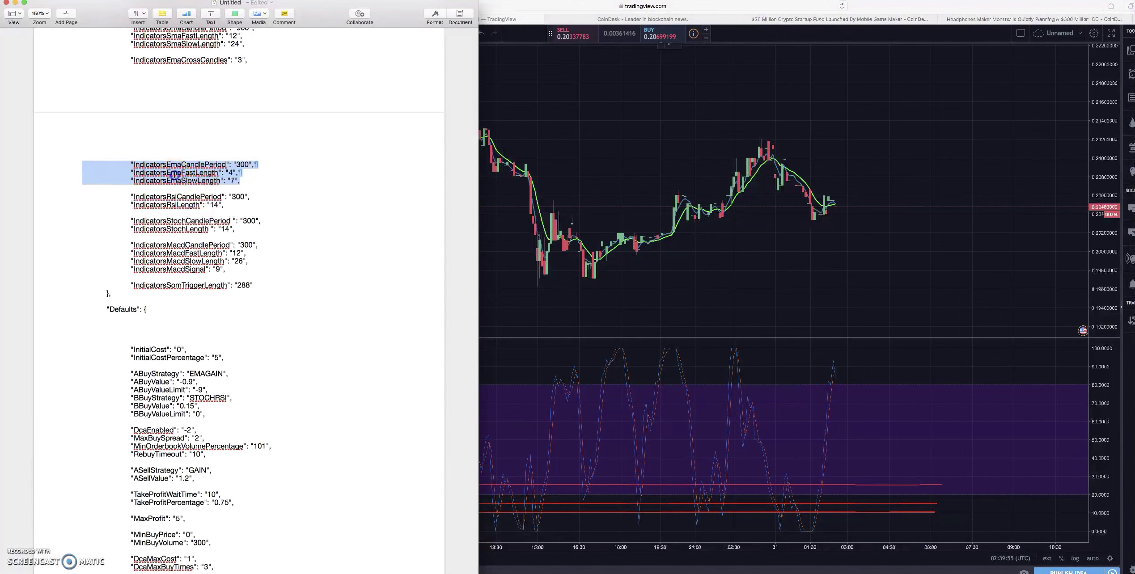
click(175, 174)
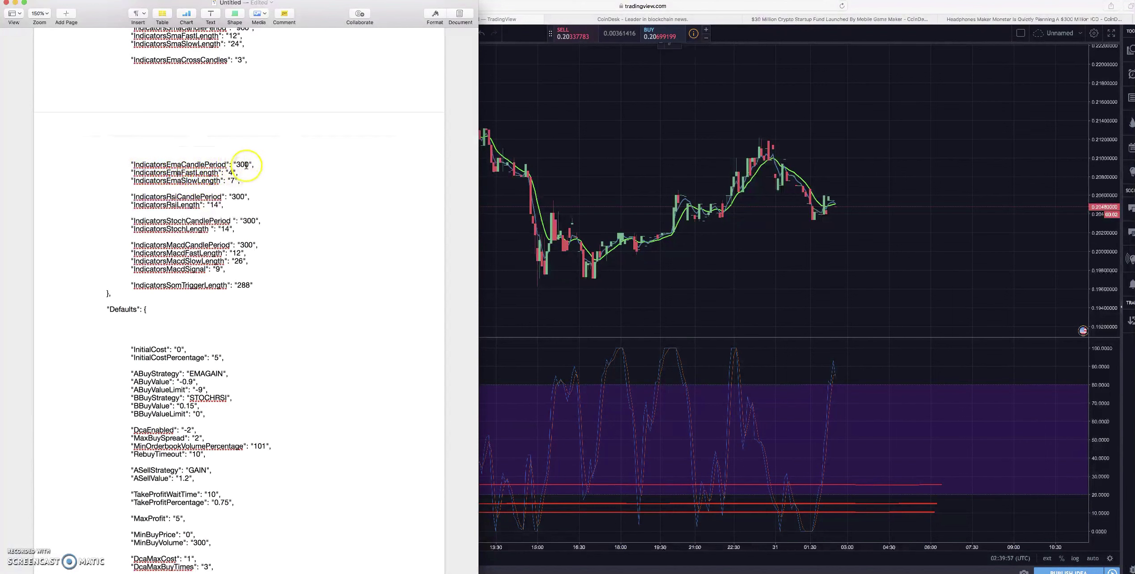
click(681, 64)
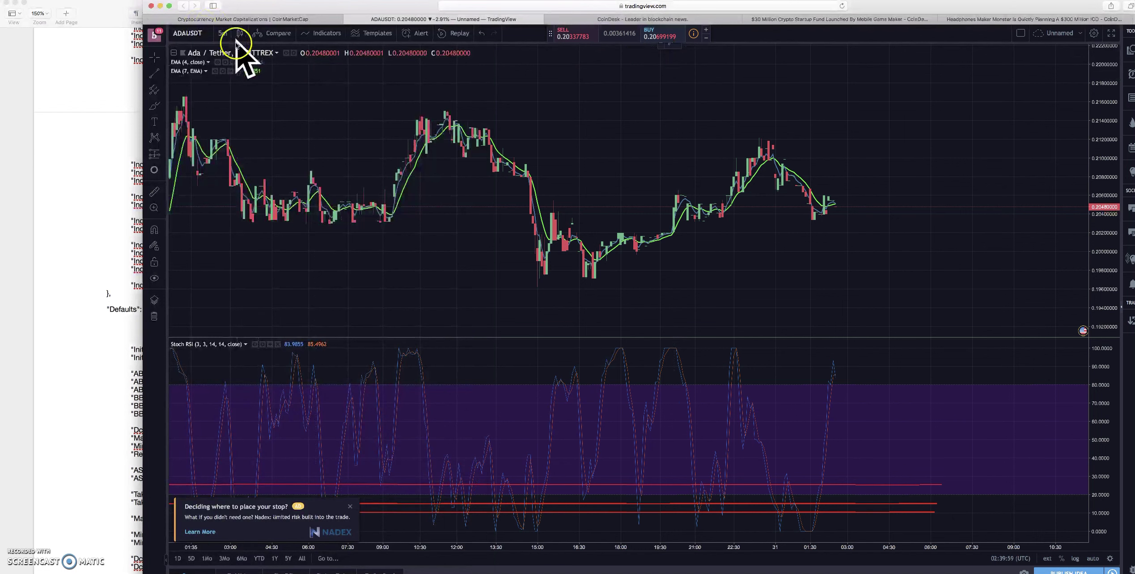
Step: Bring the TradingView chart forward, pan to earlier candles and stretch the price scale
click(66, 270)
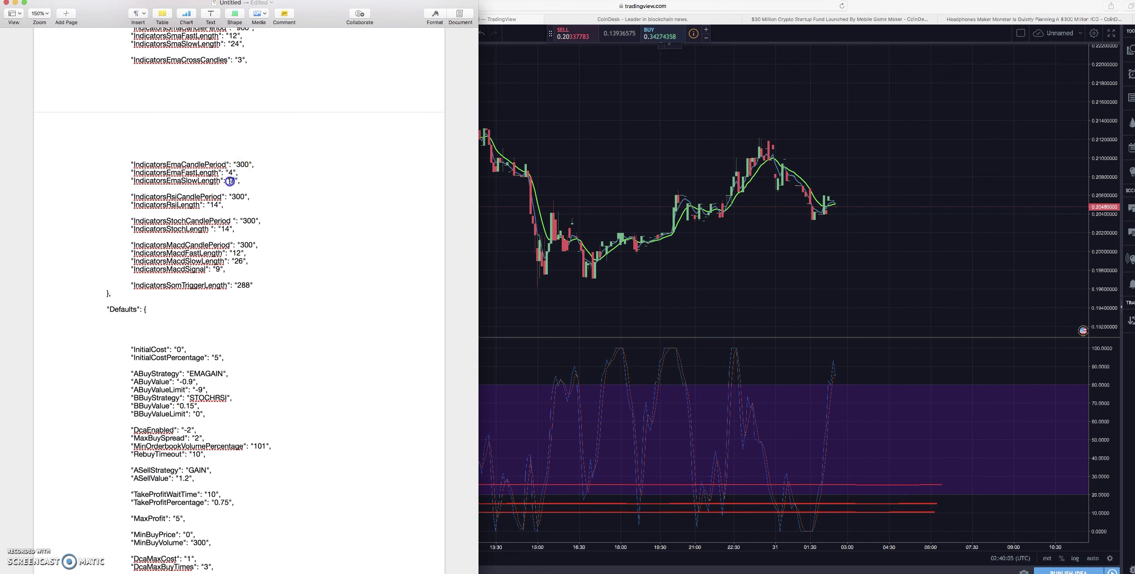
click(909, 251)
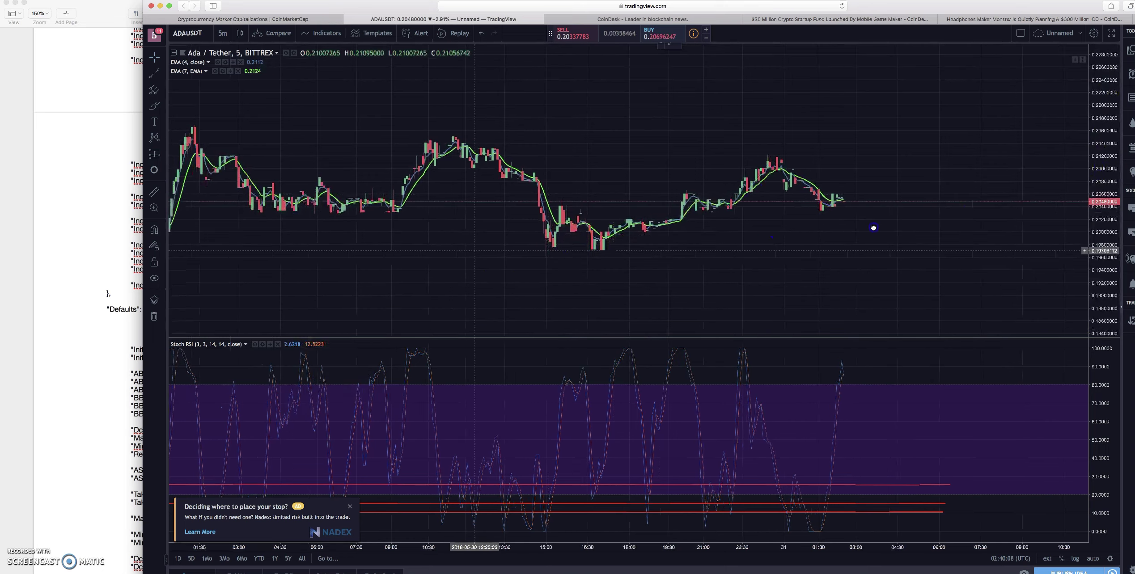
scroll(800, 299, left, 10)
drag(464, 240, 775, 166)
scroll(761, 208, left, 10)
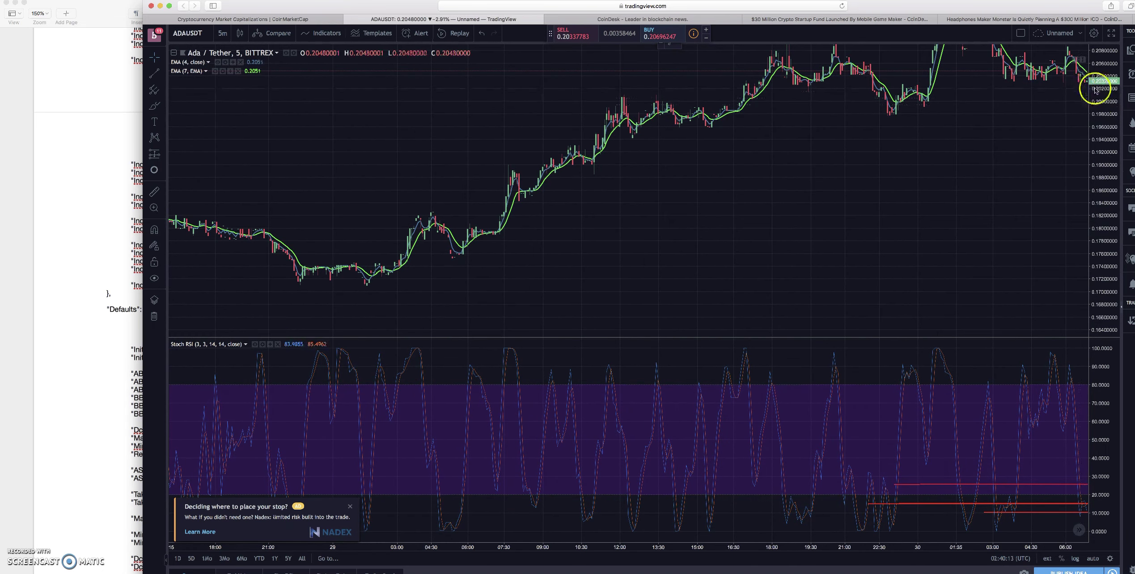
drag(1116, 83, 1115, 243)
drag(608, 170, 664, 203)
scroll(657, 199, up, 5)
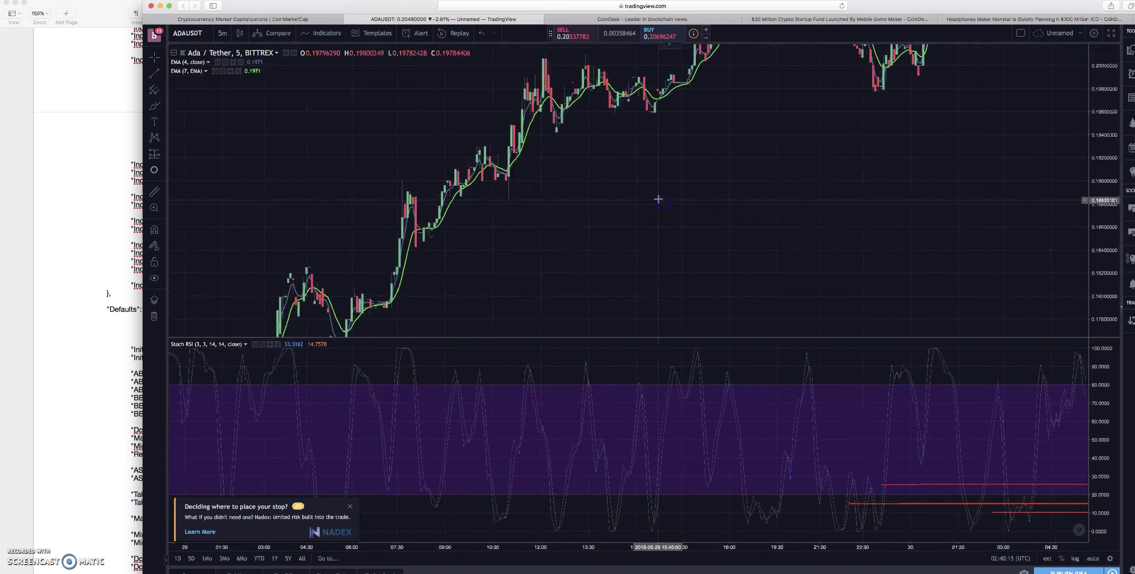
drag(350, 183, 520, 154)
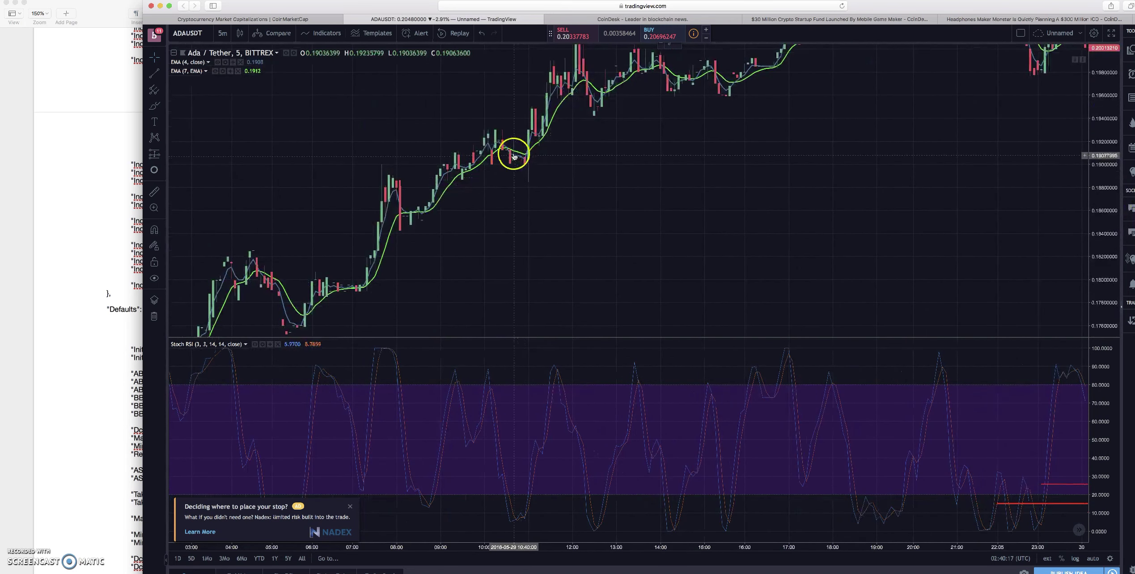
Step: Maximize the price pane over the Stoch RSI and measure the drop from the 11:00 bar
shift+click(526, 161)
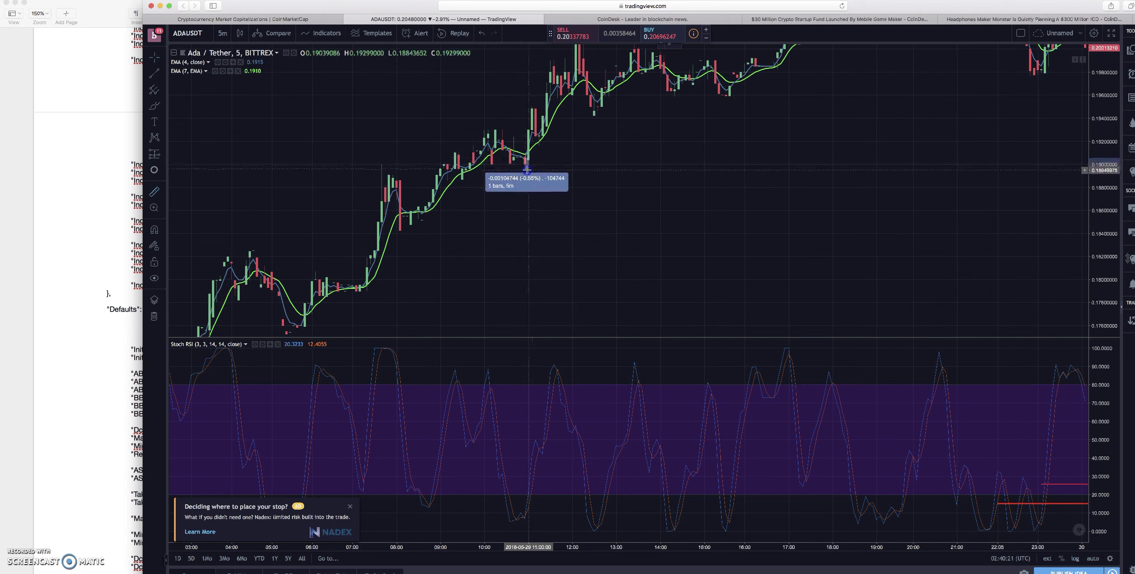
double_click(532, 161)
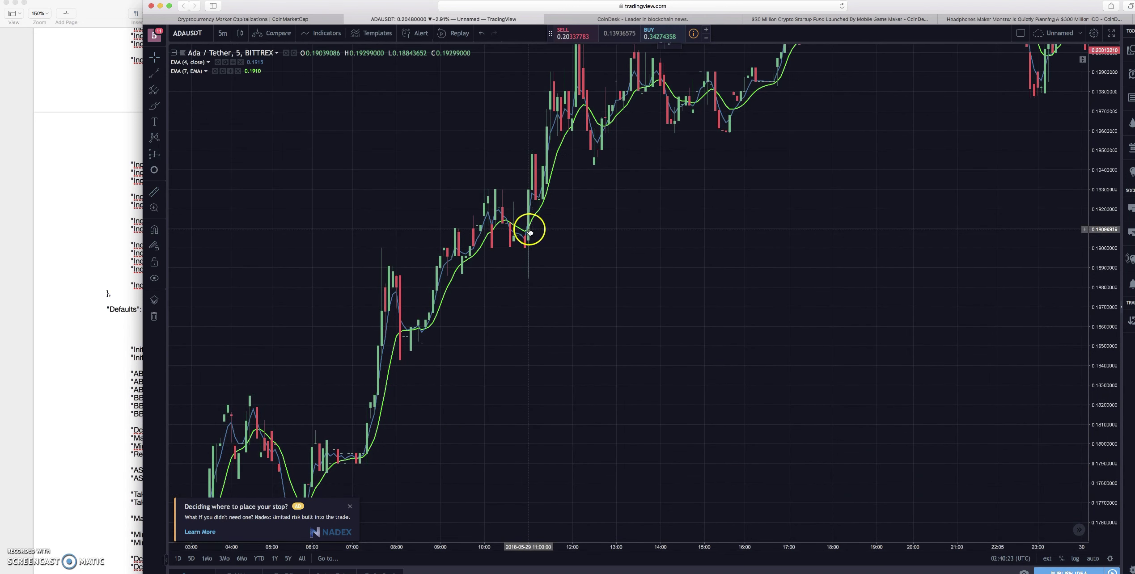
drag(530, 231, 567, 197)
click(558, 252)
Step: Measure earlier lower-priced dips, including a -0.48% dip on one candle
drag(557, 252, 495, 313)
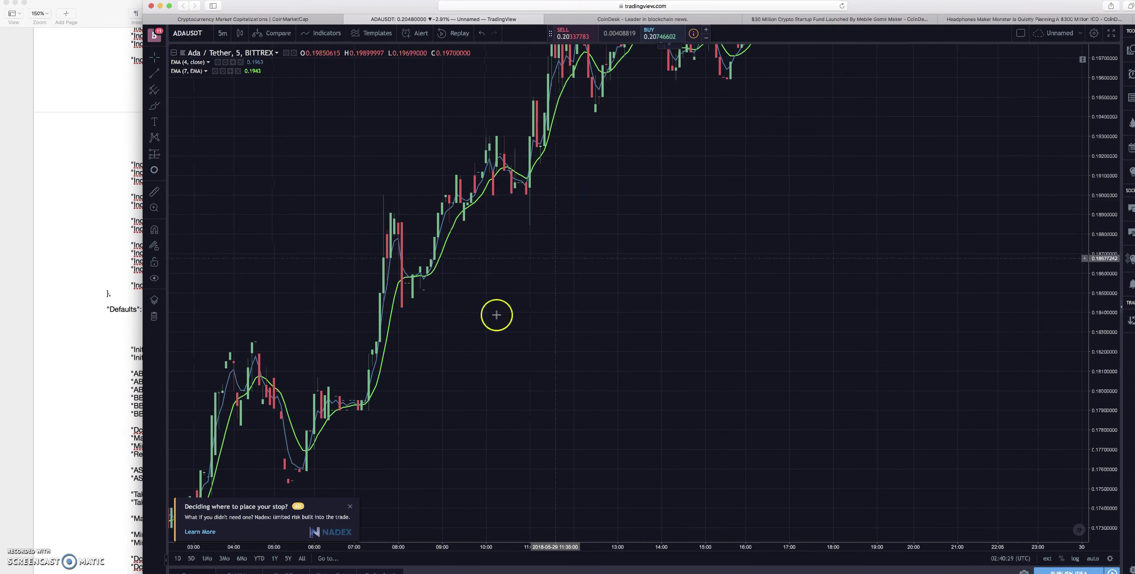
click(406, 316)
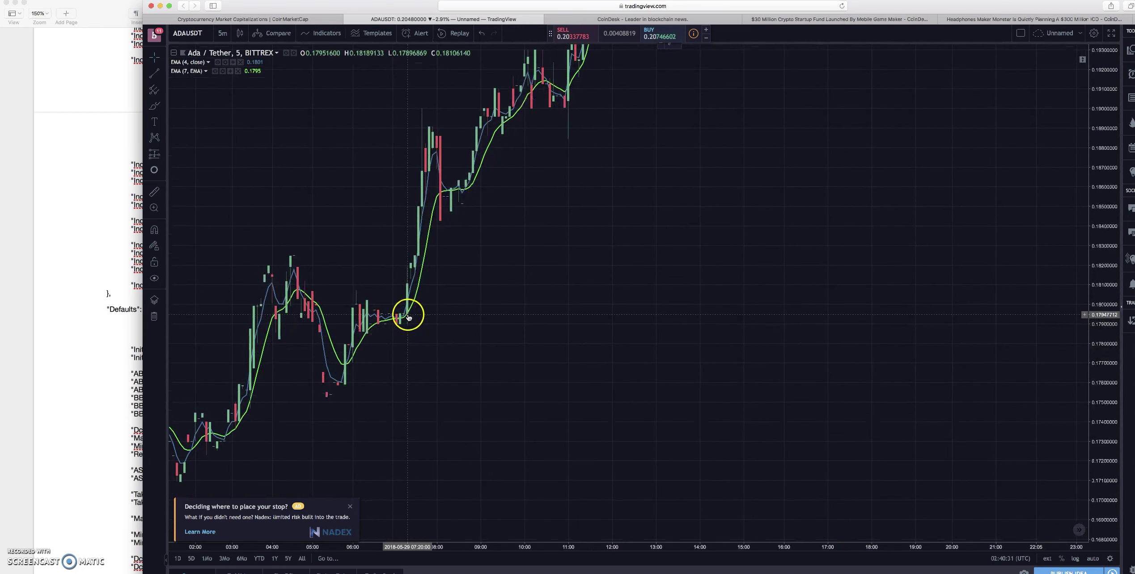
drag(409, 317, 382, 278)
click(415, 323)
click(361, 308)
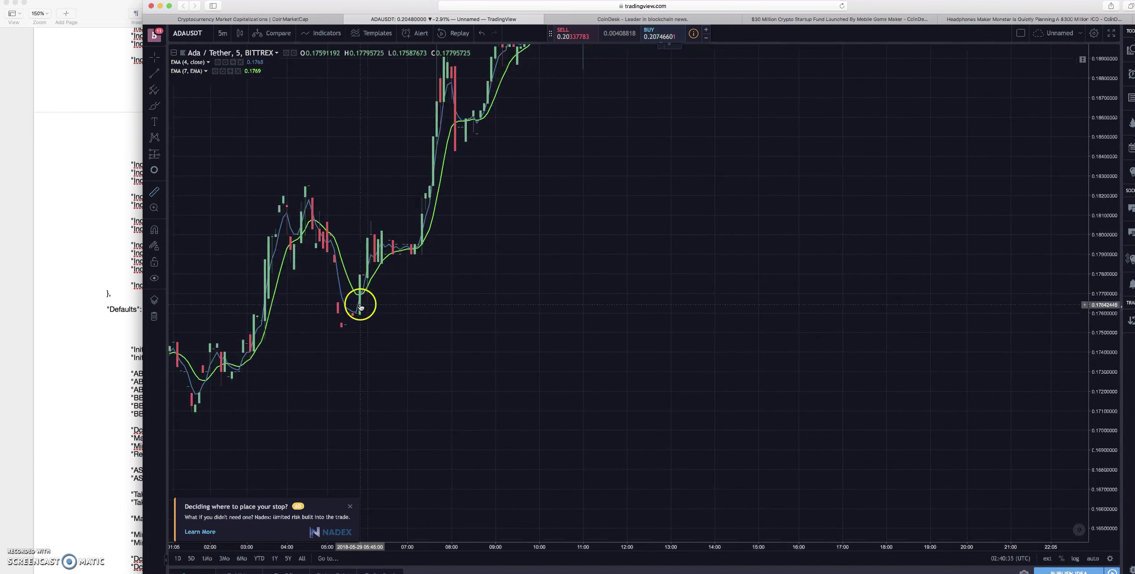
click(367, 313)
click(475, 287)
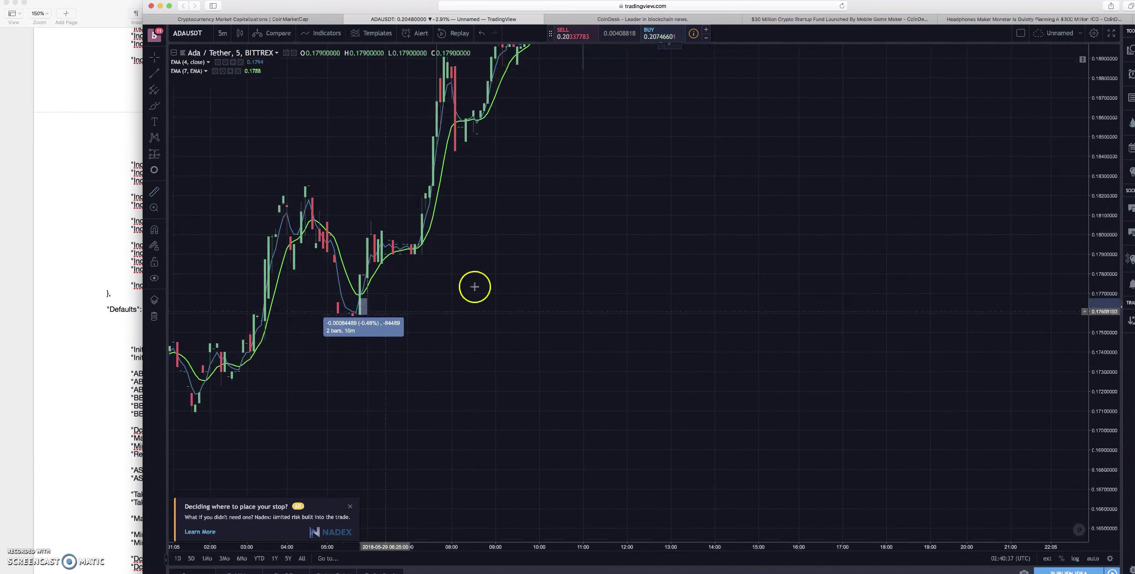
Step: Compress the time scale, rescale prices to about 0.165–0.204, and pan to later candles
drag(553, 264, 534, 316)
click(1110, 232)
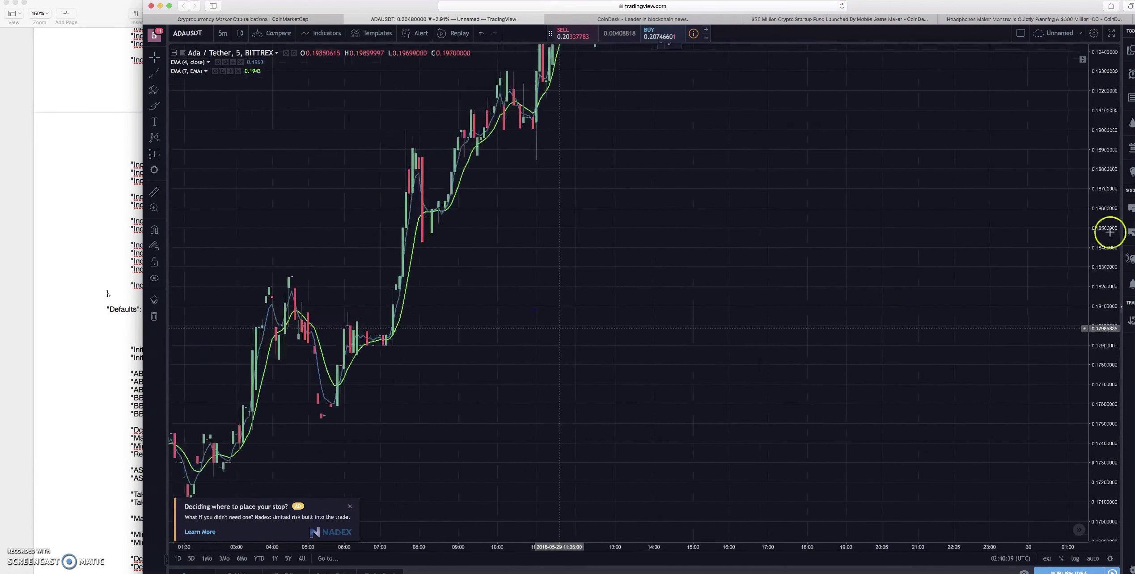
drag(1103, 73, 1098, 118)
drag(761, 178, 616, 241)
click(206, 71)
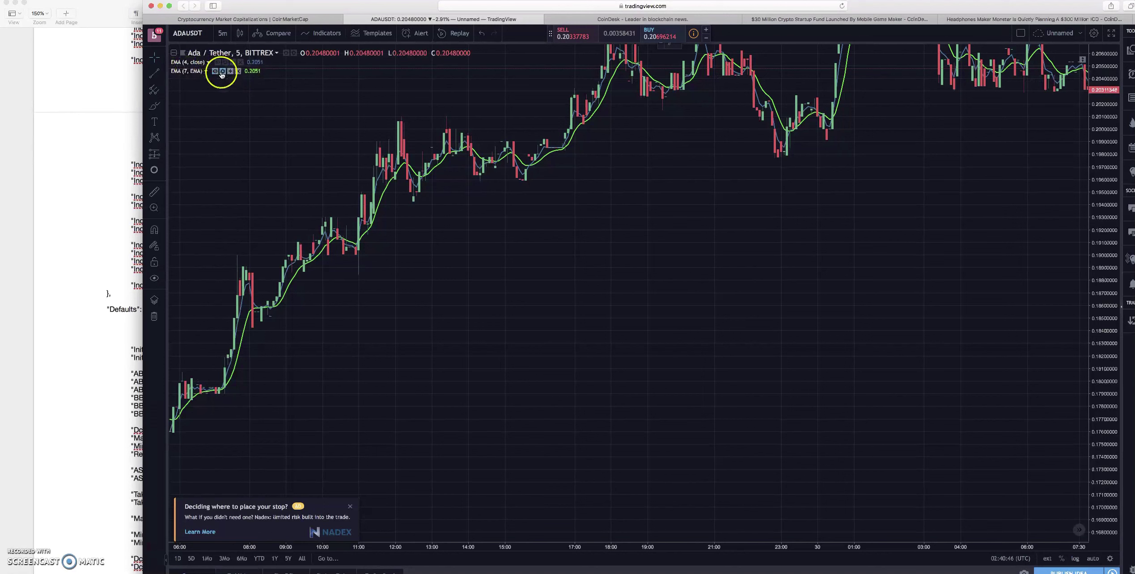
Step: Change the EMA 7 line's length to 24
click(223, 71)
click(609, 292)
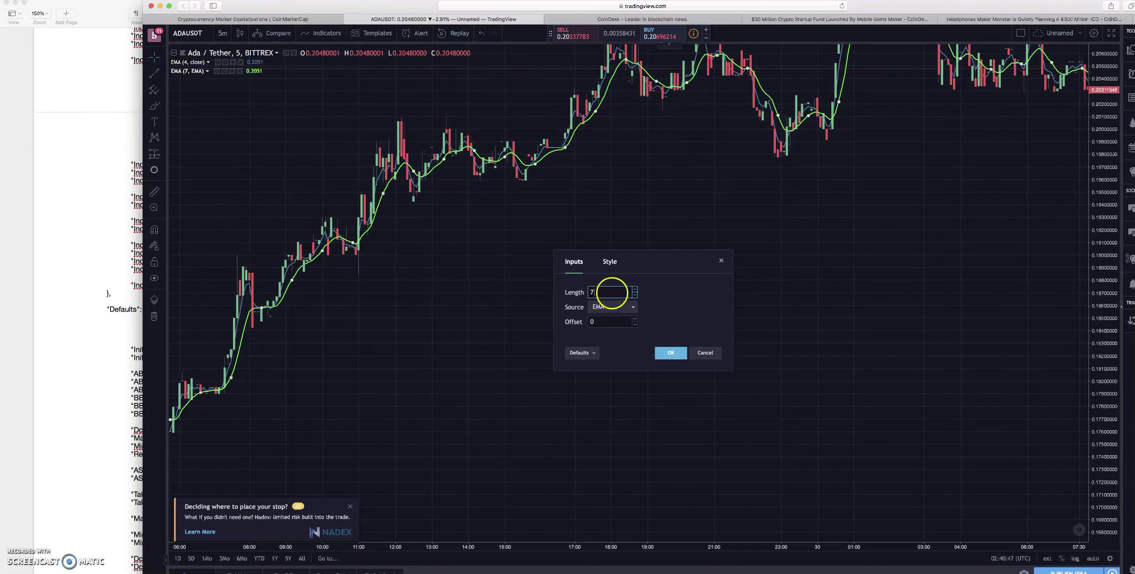
click(603, 293)
click(670, 353)
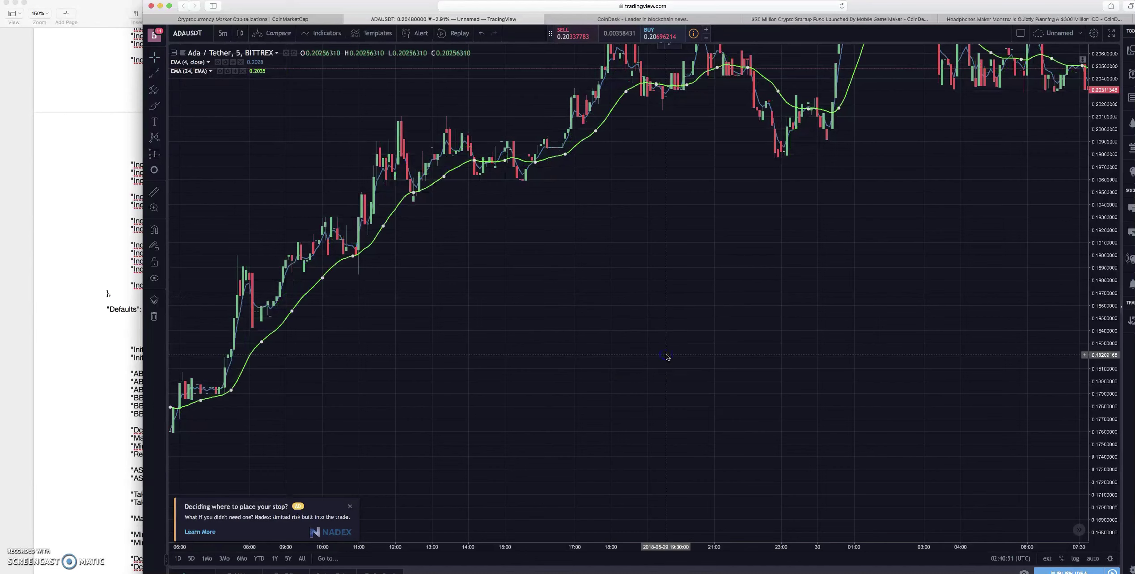
Step: Pan the chart, measure the 22.73% price rise, then clear it and show later candles
drag(464, 248, 547, 223)
drag(505, 311, 263, 410)
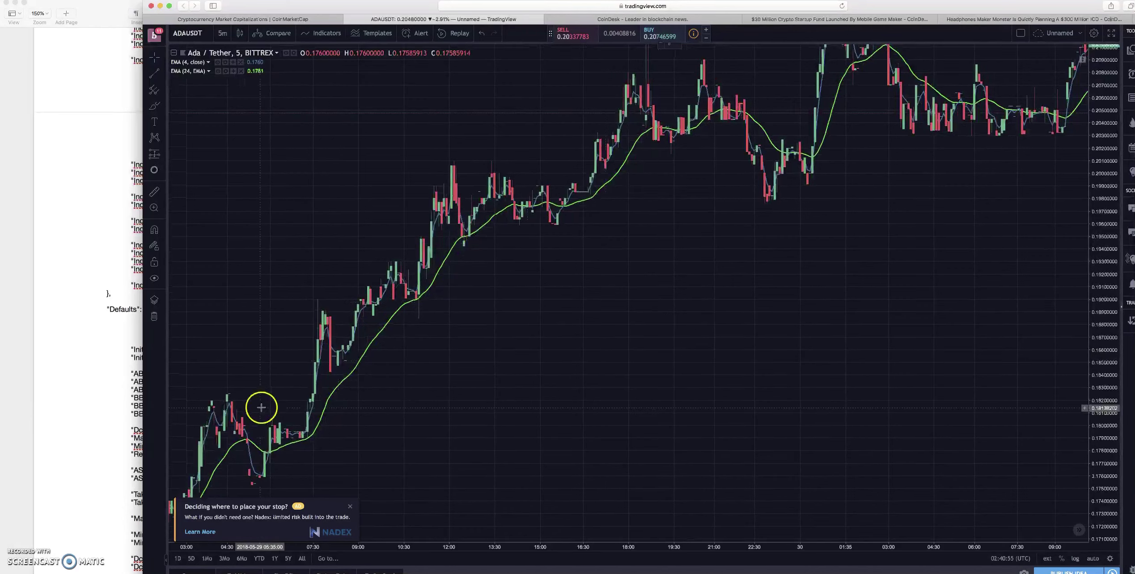
drag(641, 197, 1094, 80)
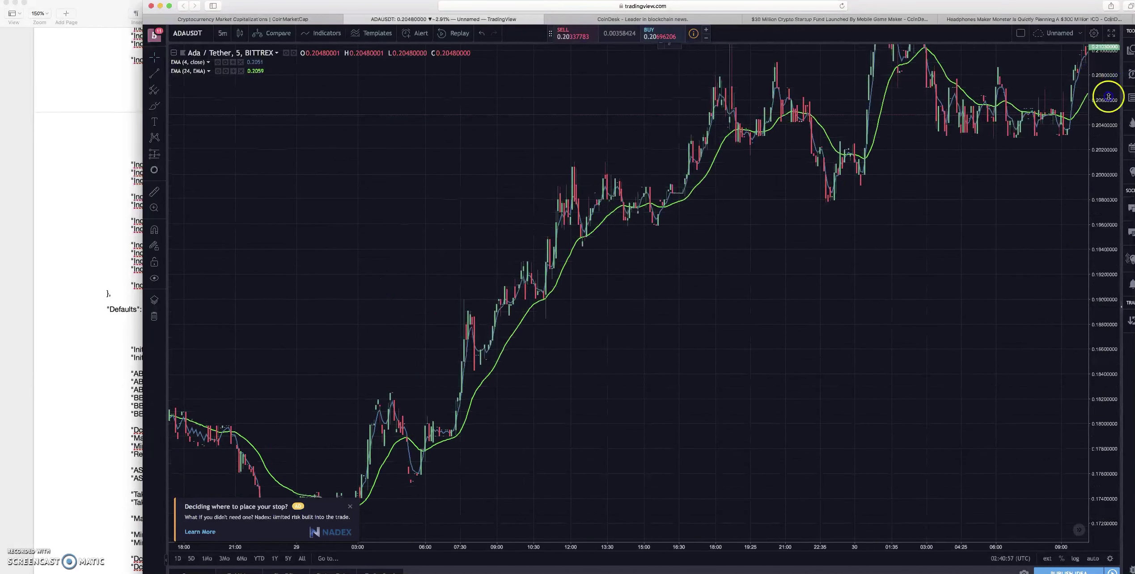
scroll(745, 355, right, 3)
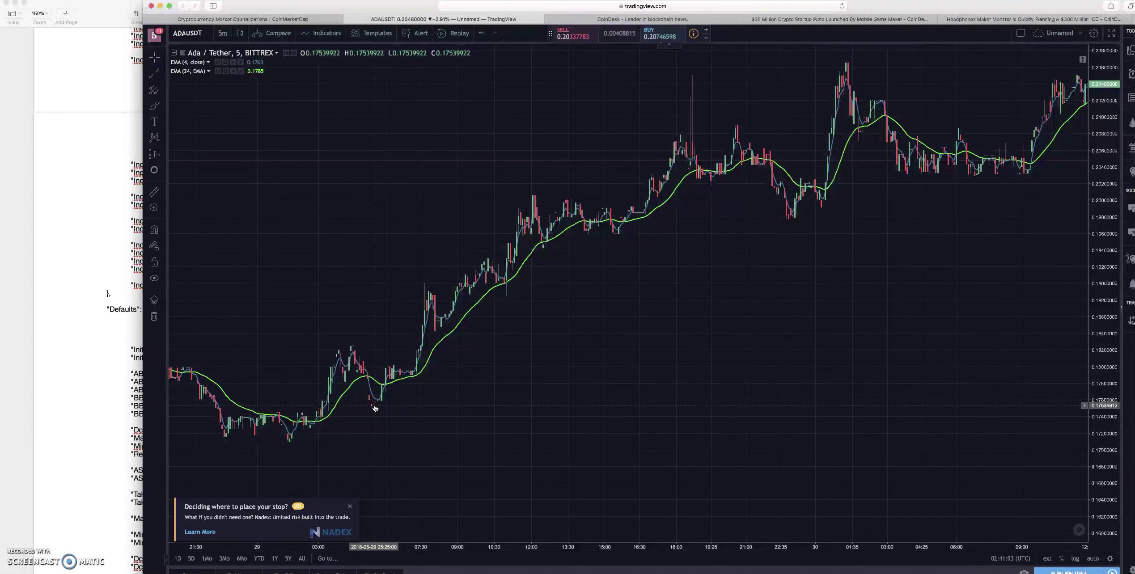
drag(374, 406, 692, 75)
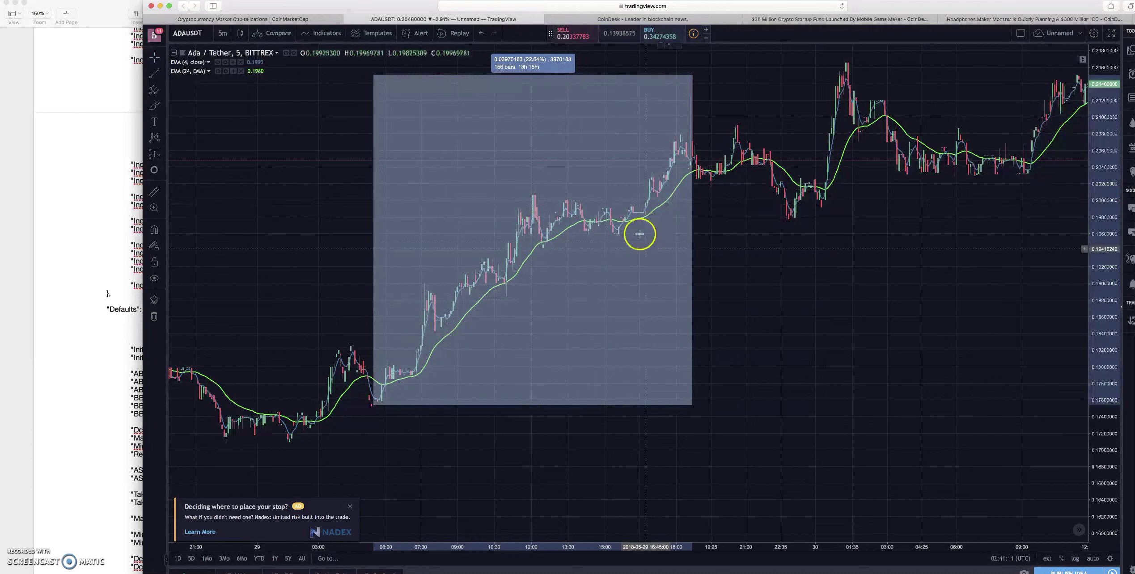
click(727, 255)
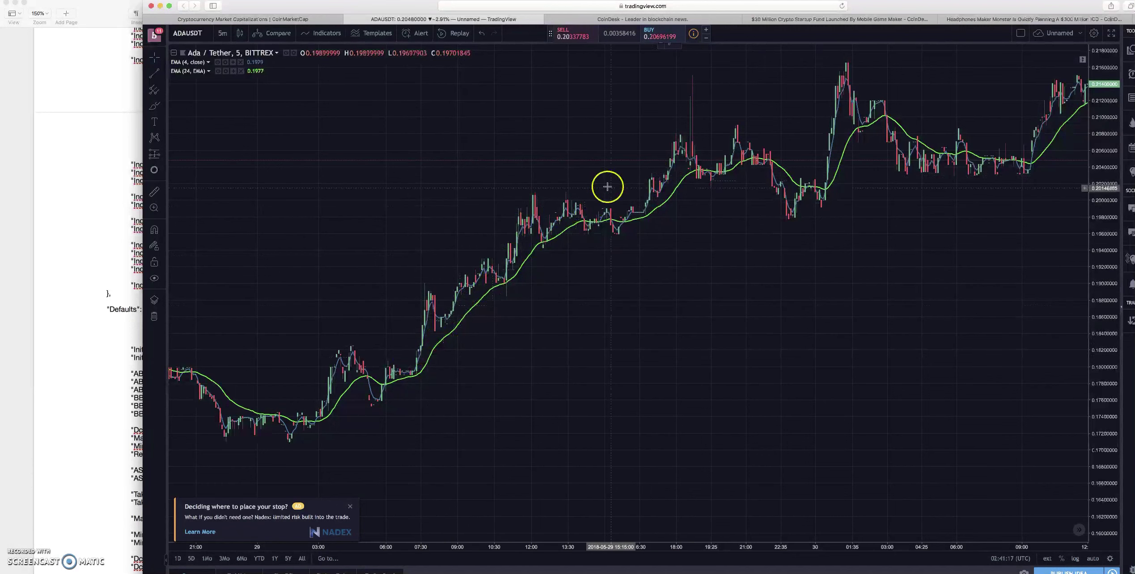
drag(629, 261, 497, 270)
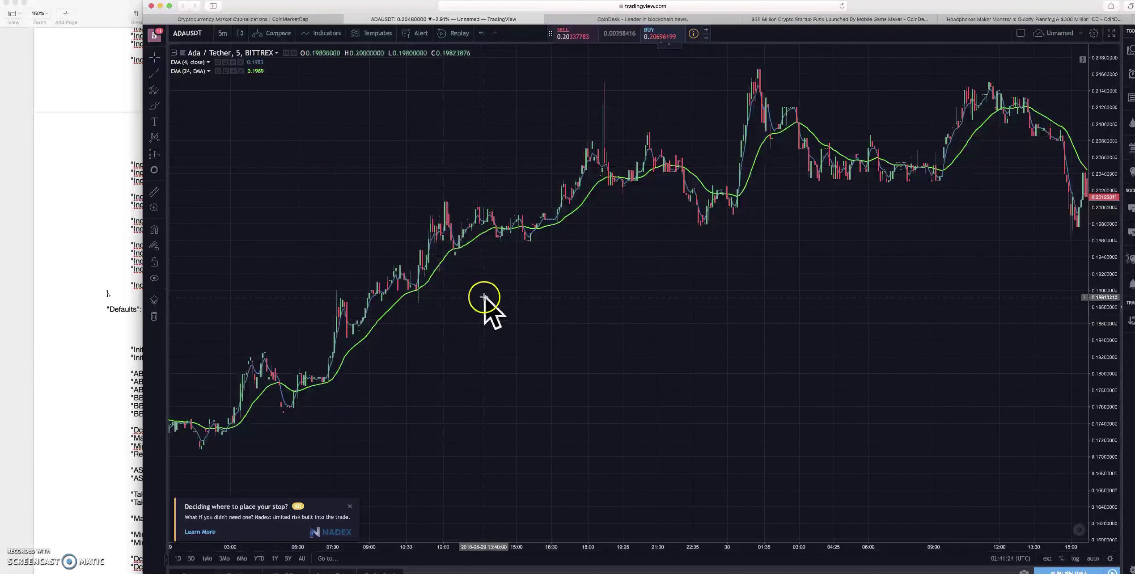
Step: Set the 24-length EMA back to a length of 7
click(226, 71)
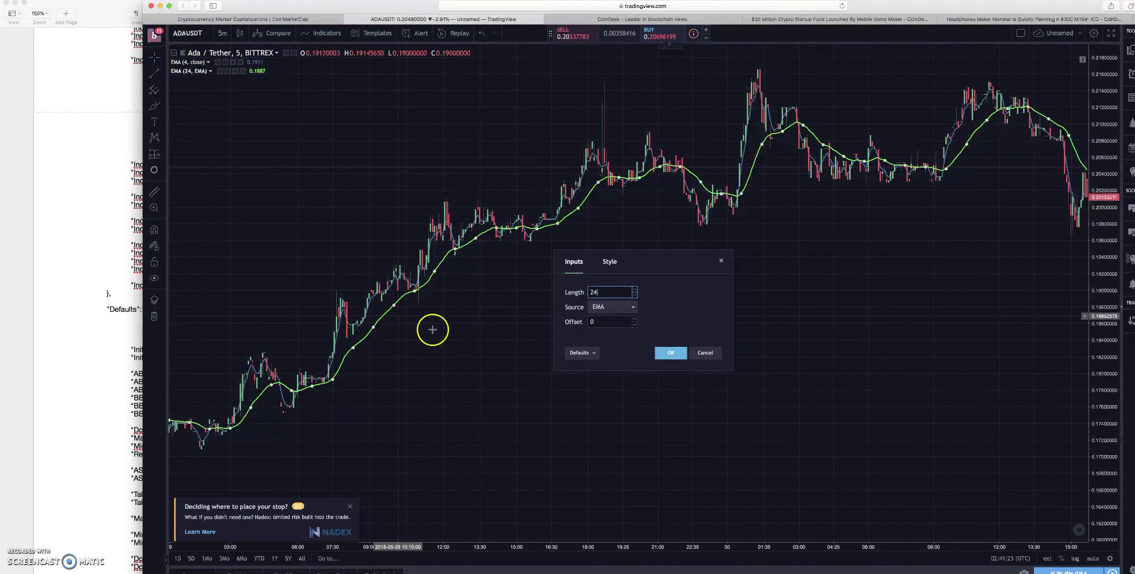
double_click(631, 288)
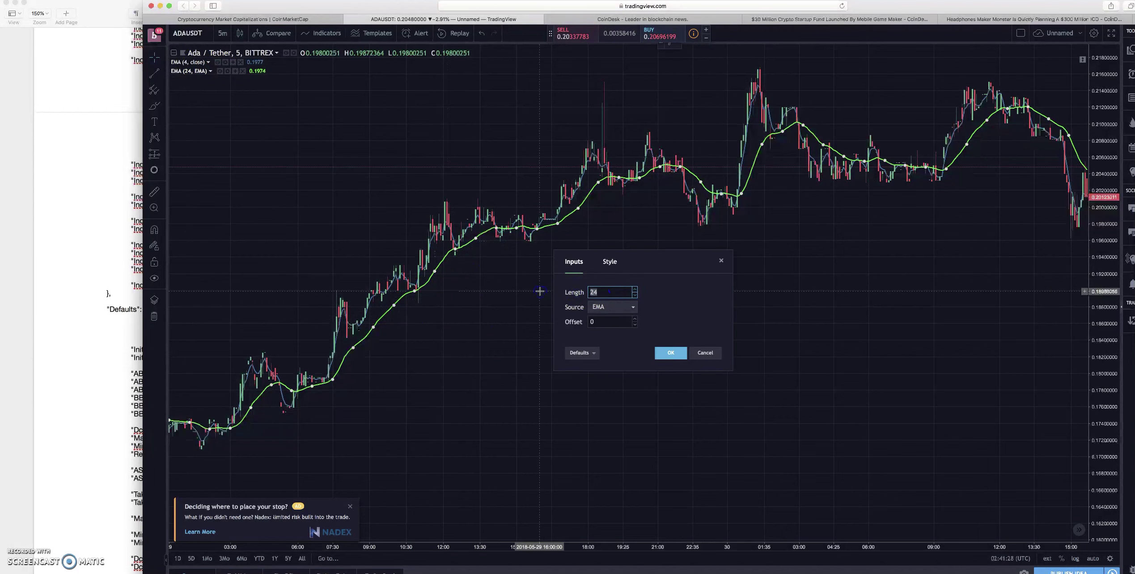
text(7)
click(671, 353)
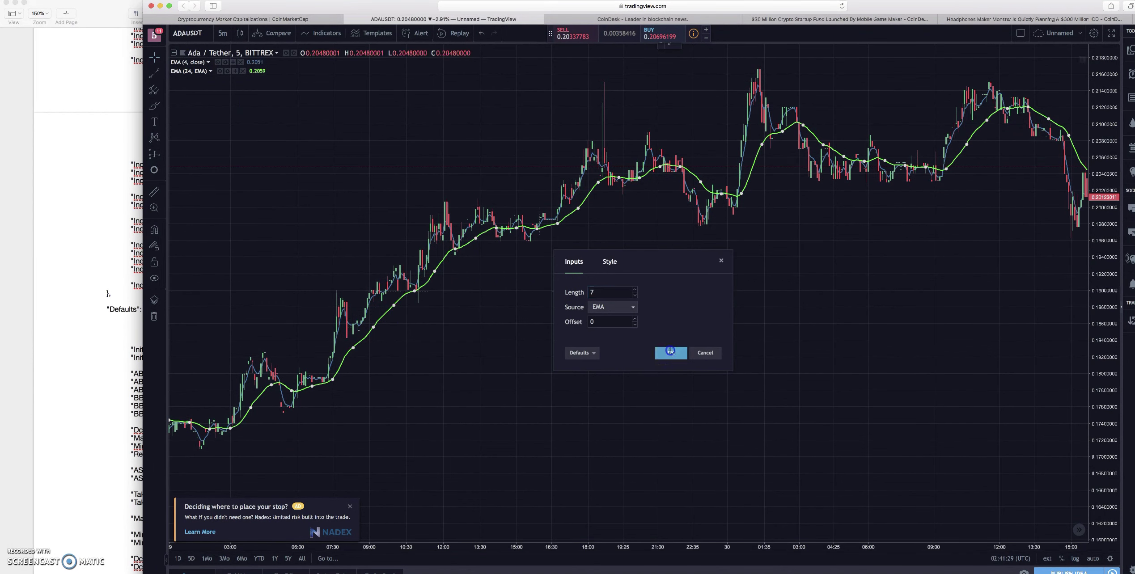
Step: Pan through the ADA/USDT price history, then bring the Pages config forward
scroll(466, 340, down, 3)
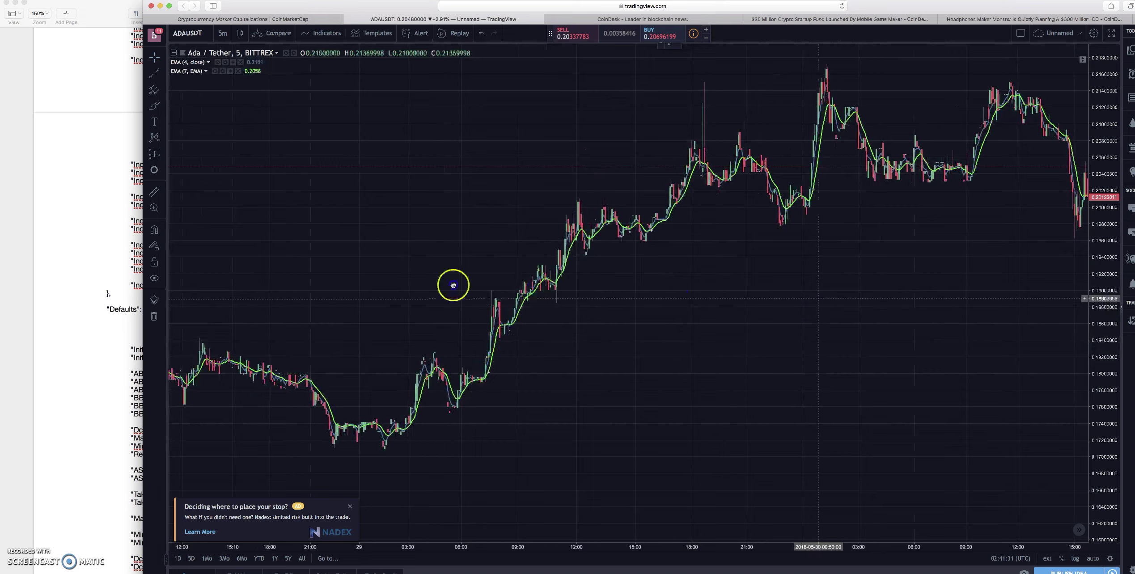
scroll(608, 215, right, 5)
drag(608, 215, 769, 244)
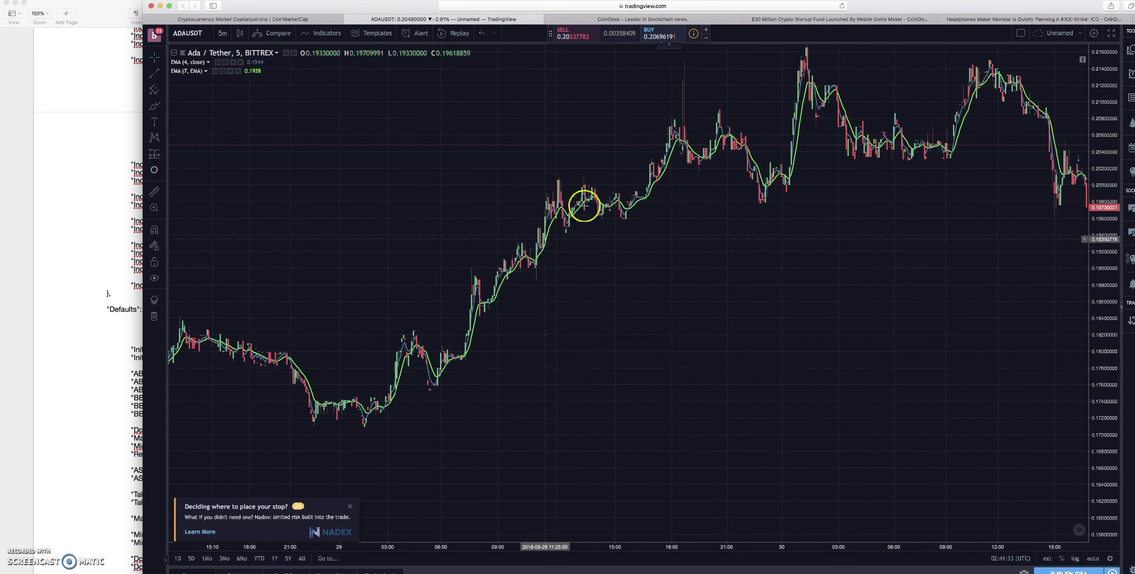
scroll(603, 299, up, 3)
scroll(418, 316, right, 5)
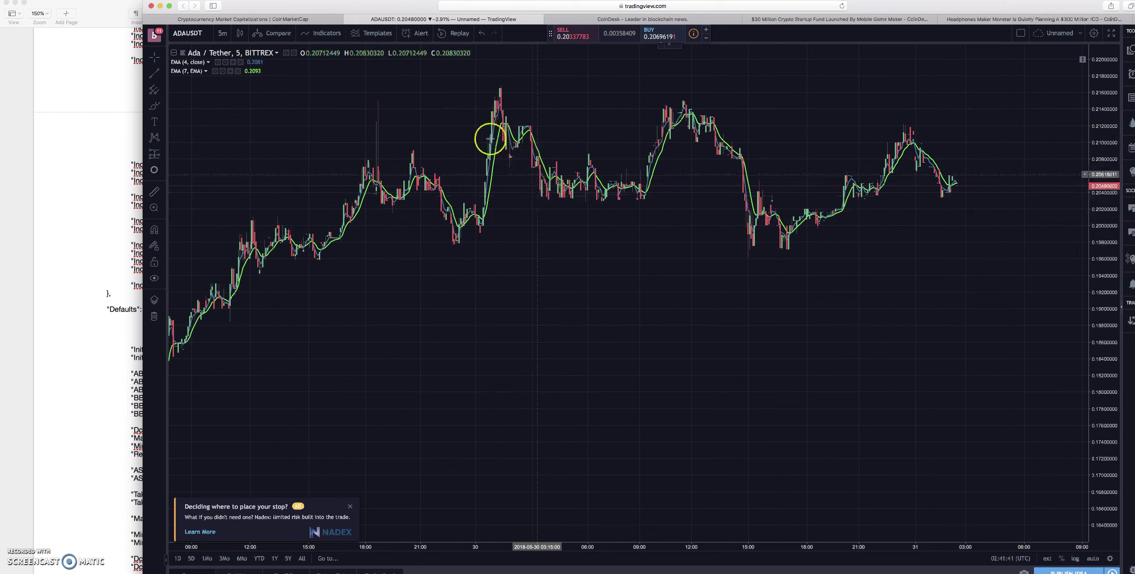
drag(603, 137, 542, 137)
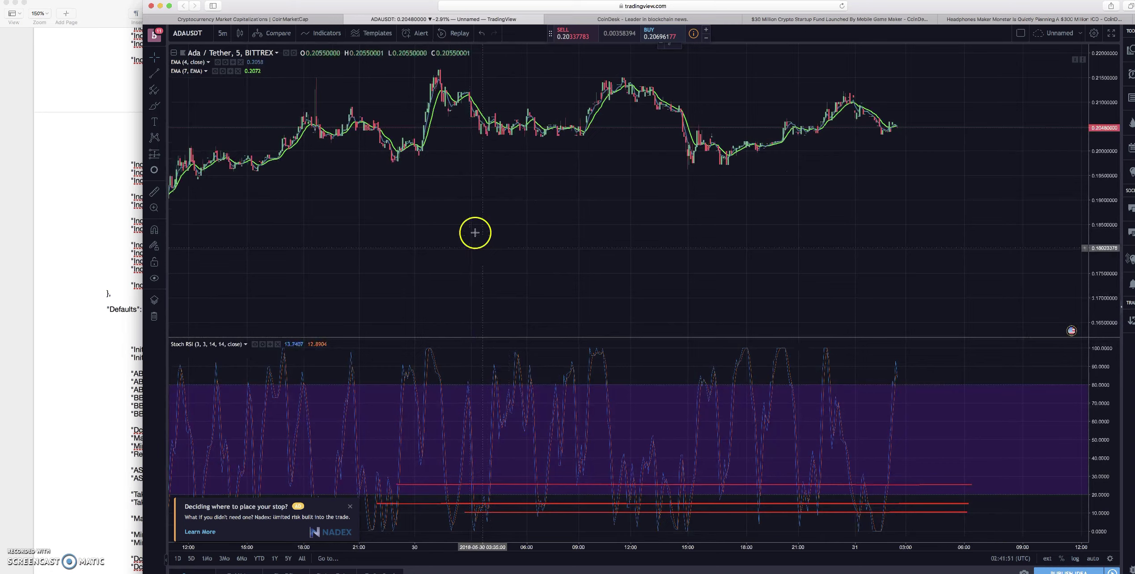
drag(479, 232, 539, 236)
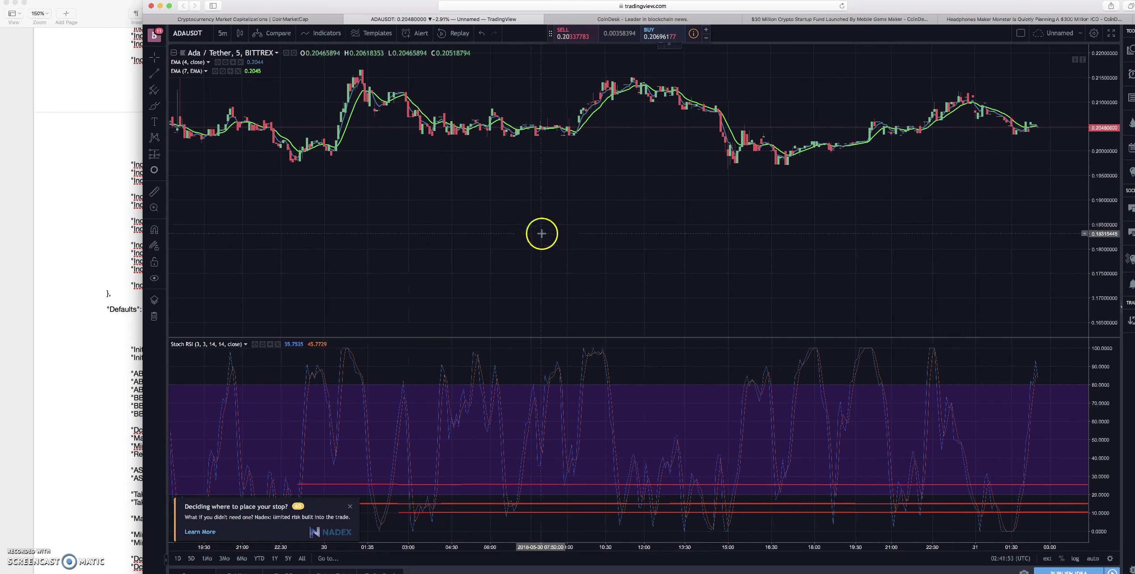
drag(444, 195, 542, 191)
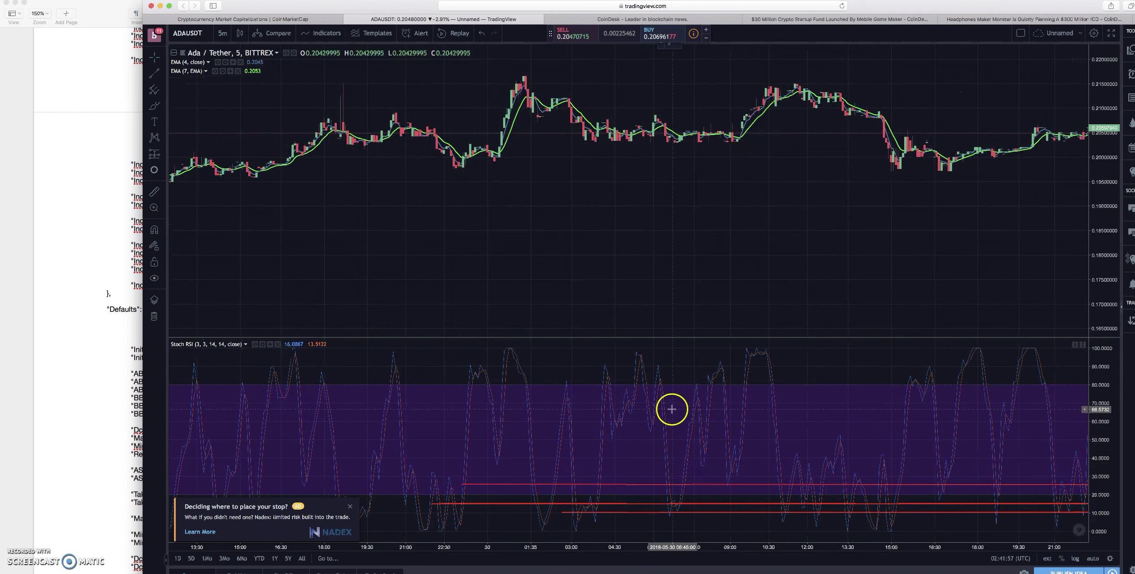
drag(768, 223, 591, 235)
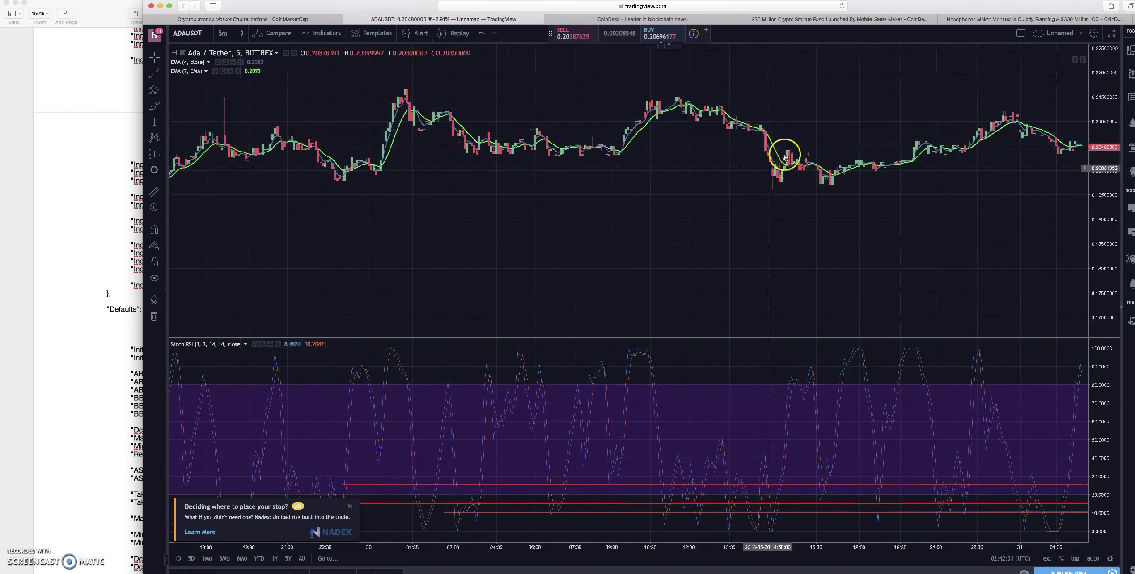
scroll(547, 237, left, 10)
click(70, 233)
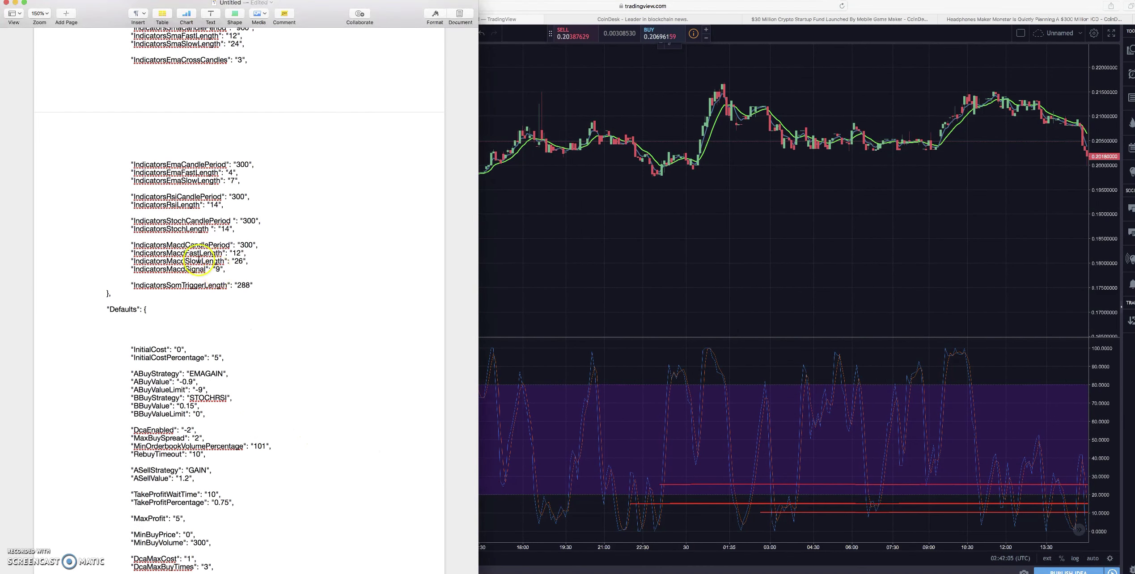
Step: Select and review the IndicatorsStoch candle period and length lines, then switch back to TradingView
drag(222, 229, 110, 220)
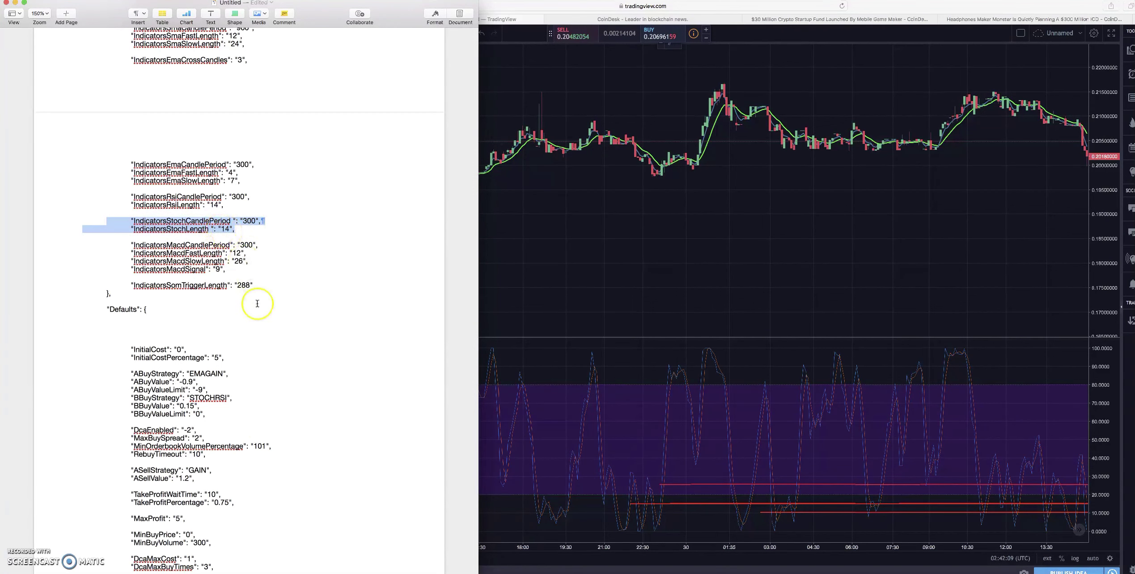
scroll(258, 304, down, 5)
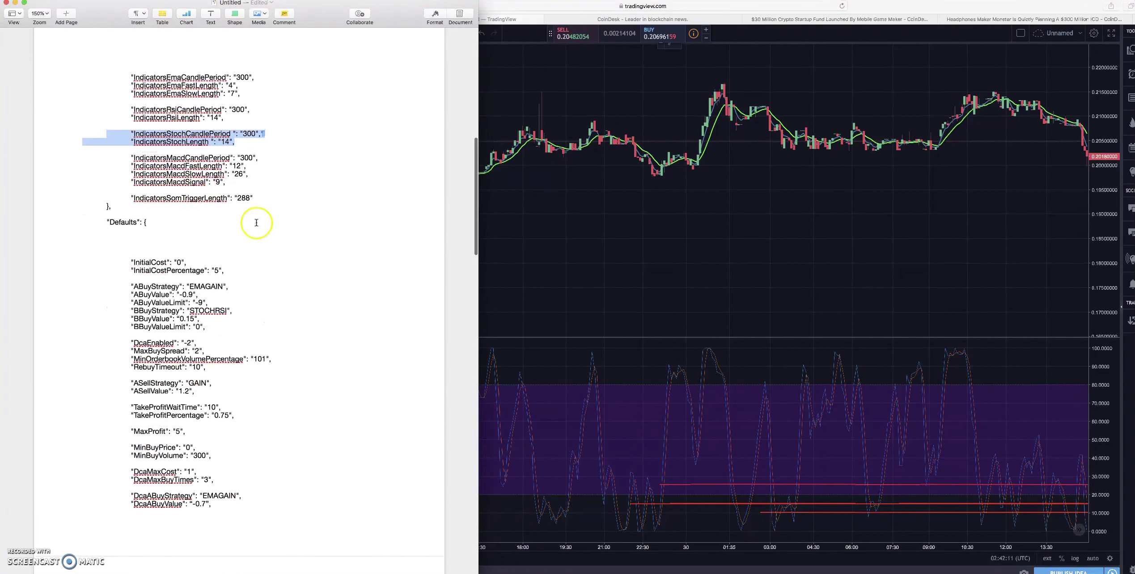
click(242, 144)
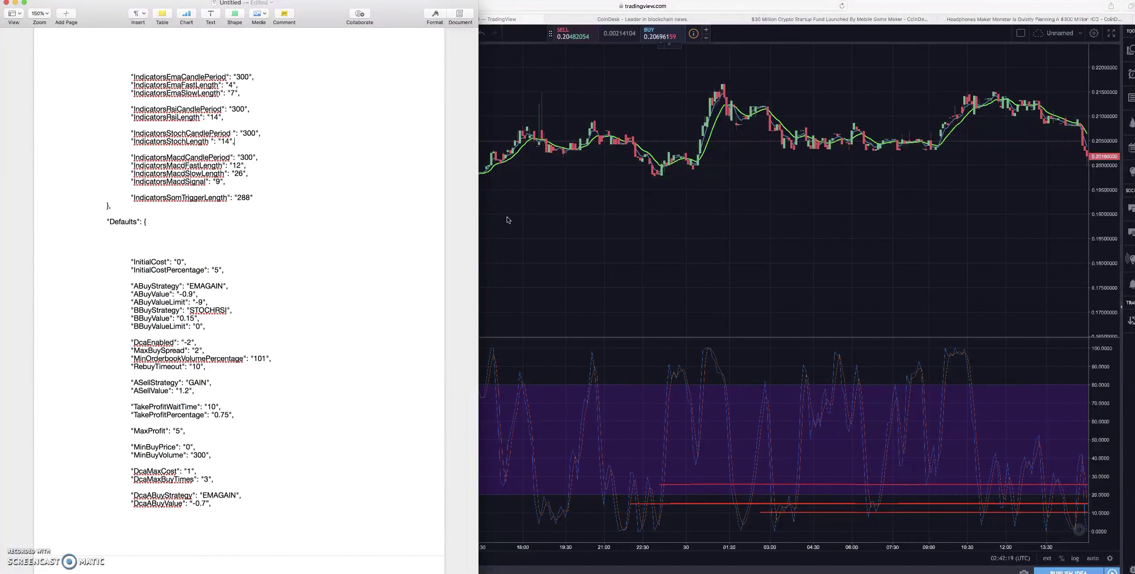
click(566, 227)
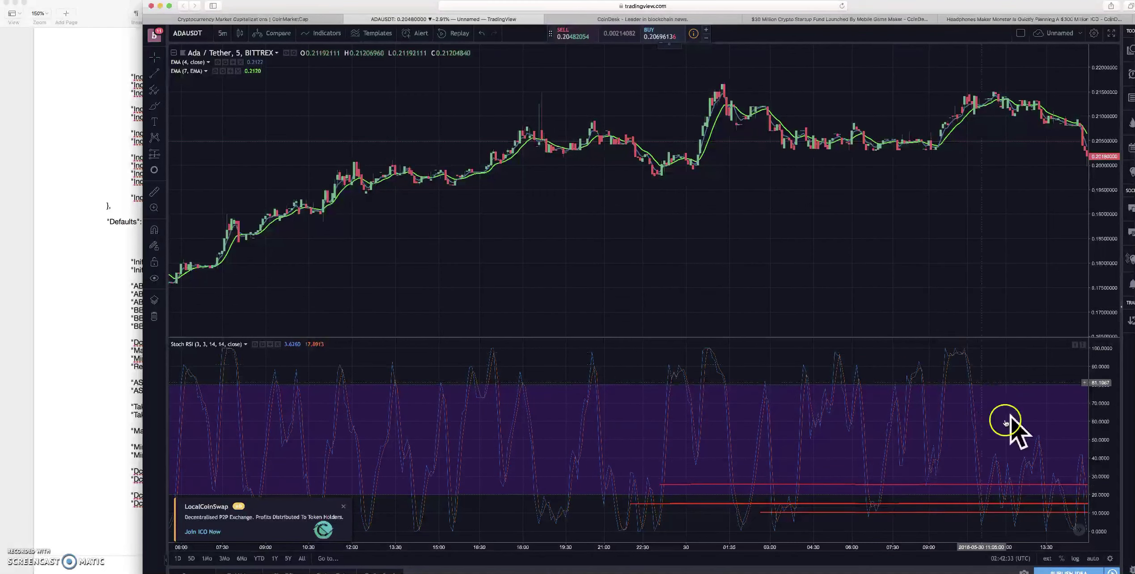
Step: Pan the price and Stoch RSI panes to later candles, then bring Pages forward
drag(1004, 272, 826, 251)
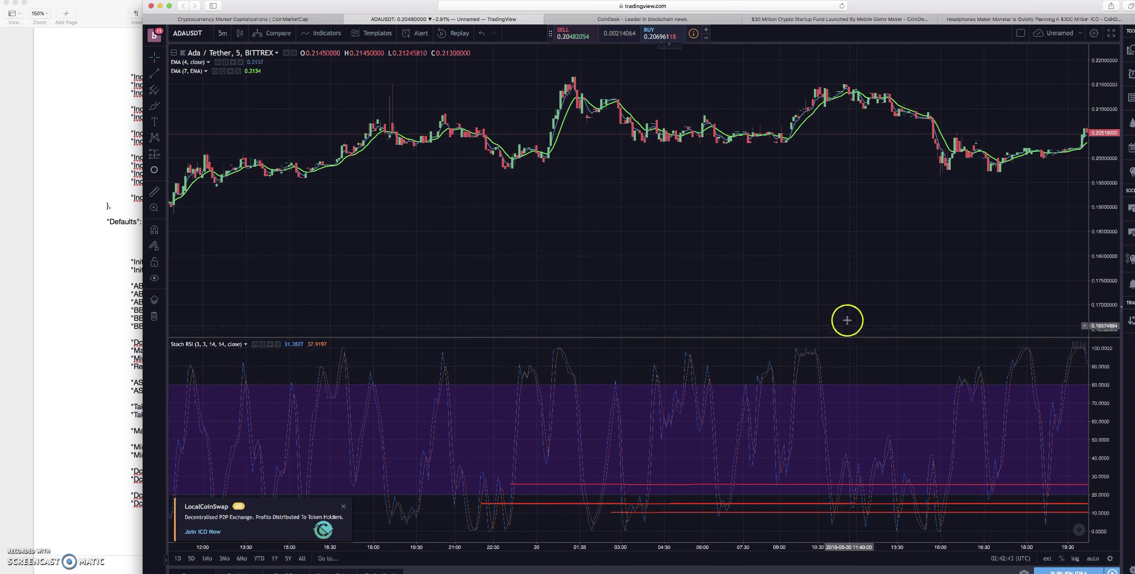
drag(527, 340, 302, 361)
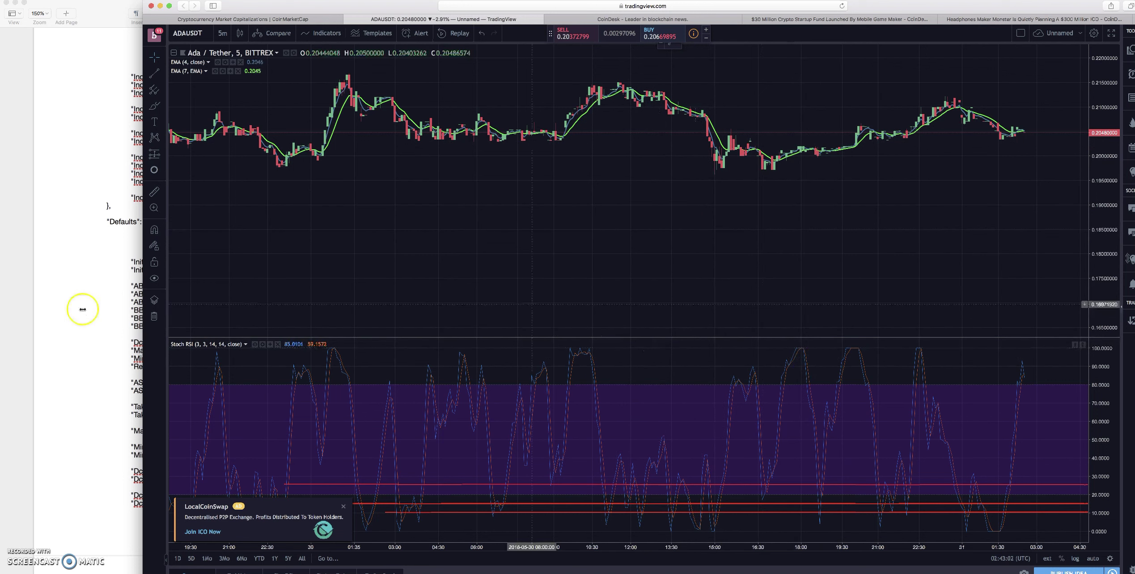
click(103, 326)
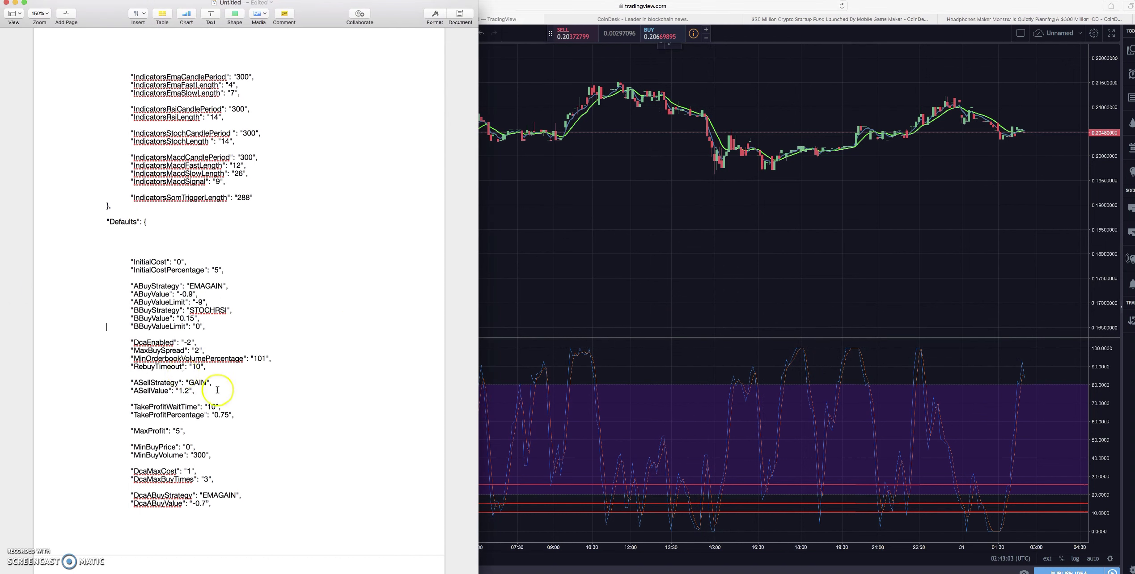
Step: Scroll into Defaults and mark the InitialCostPercentage value of 5
scroll(235, 354, down, 3)
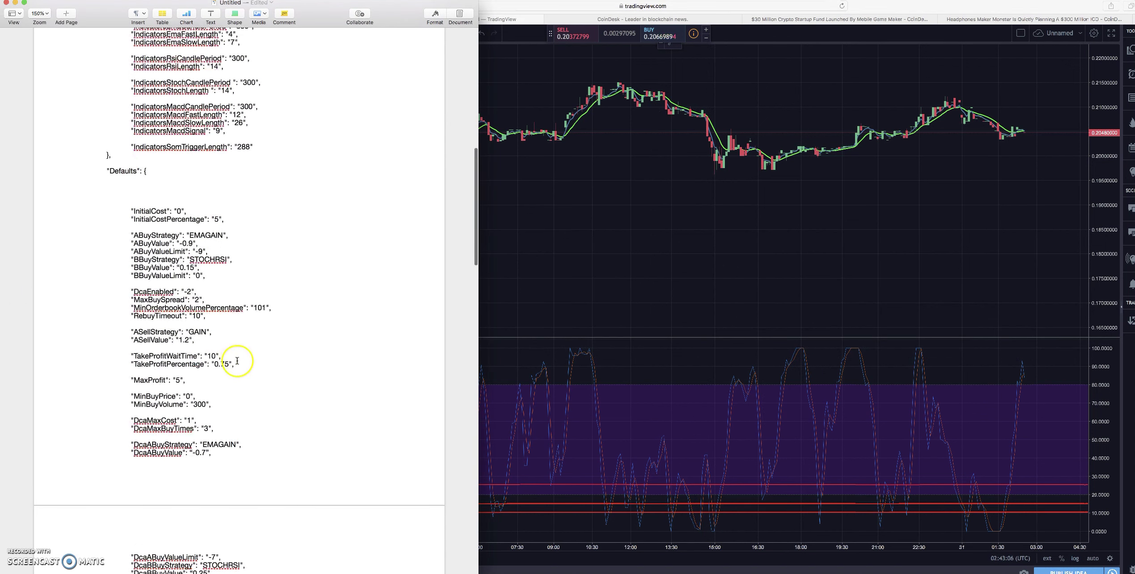
scroll(237, 361, down, 3)
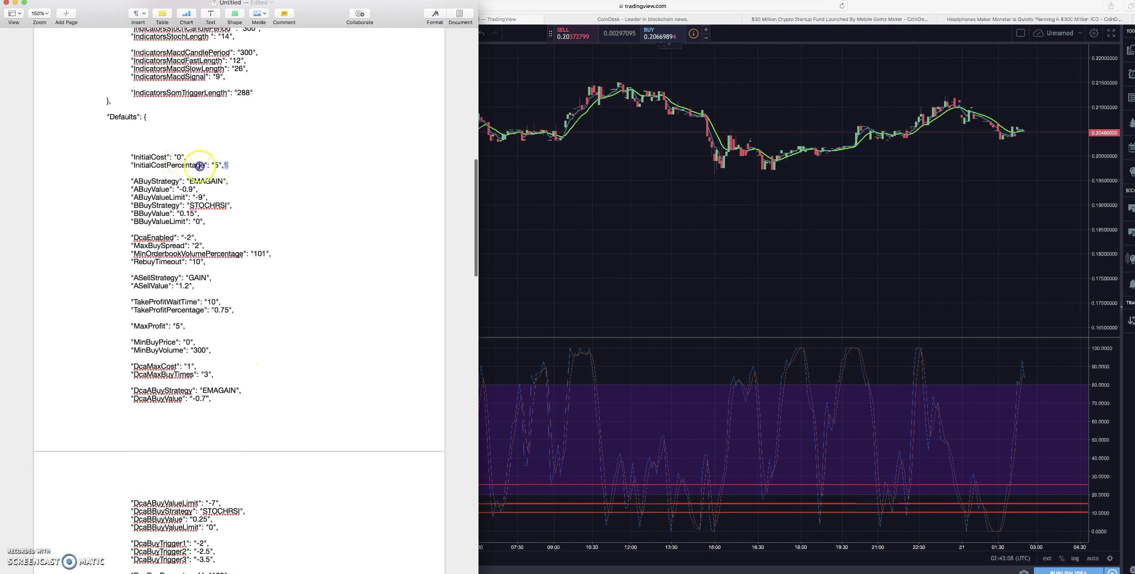
drag(205, 166, 222, 172)
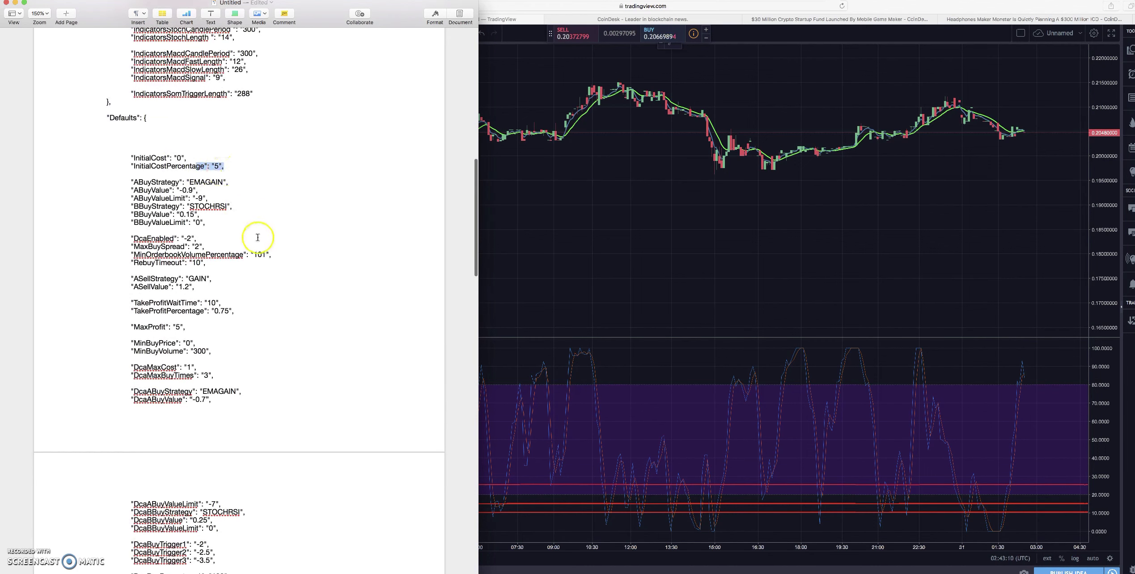
Step: Scroll down to the ASellStrategy and ASellValue lines, select them, then return to TradingView
scroll(258, 237, down, 7)
scroll(244, 220, up, 6)
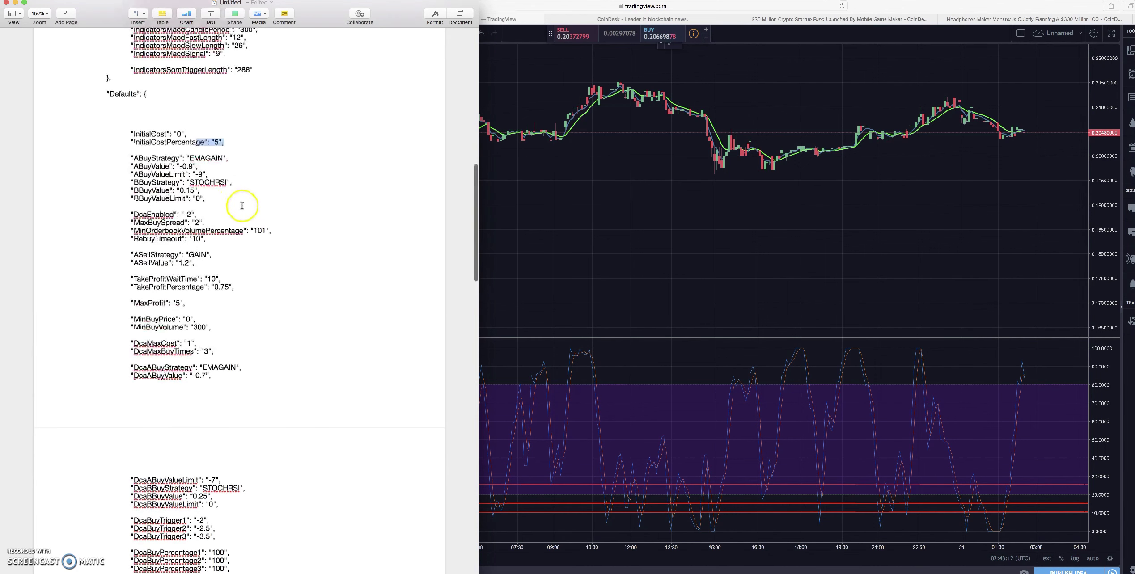
scroll(249, 208, down, 2)
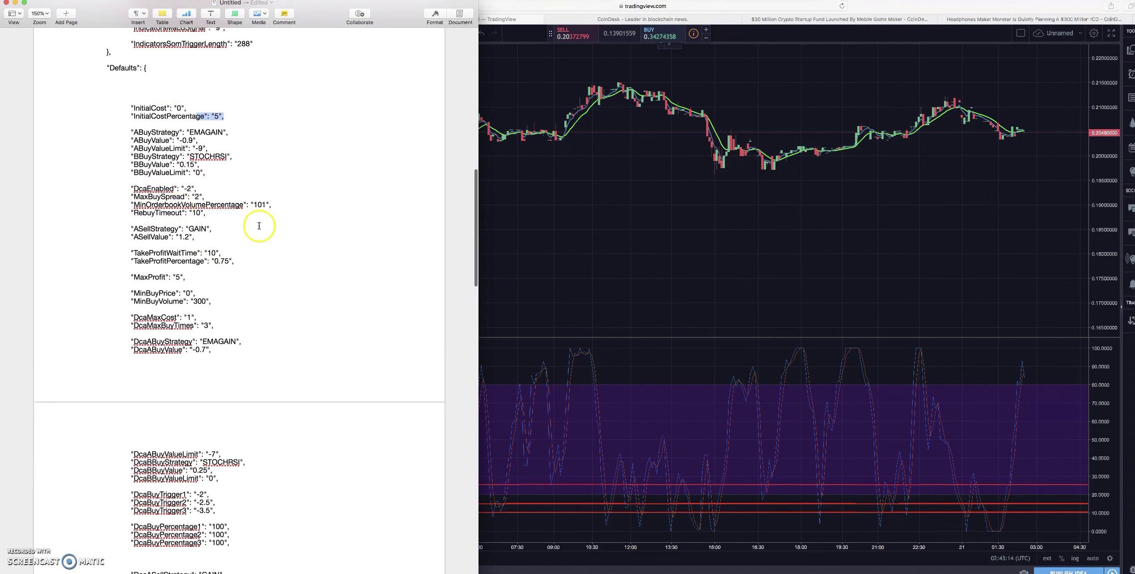
scroll(215, 284, down, 3)
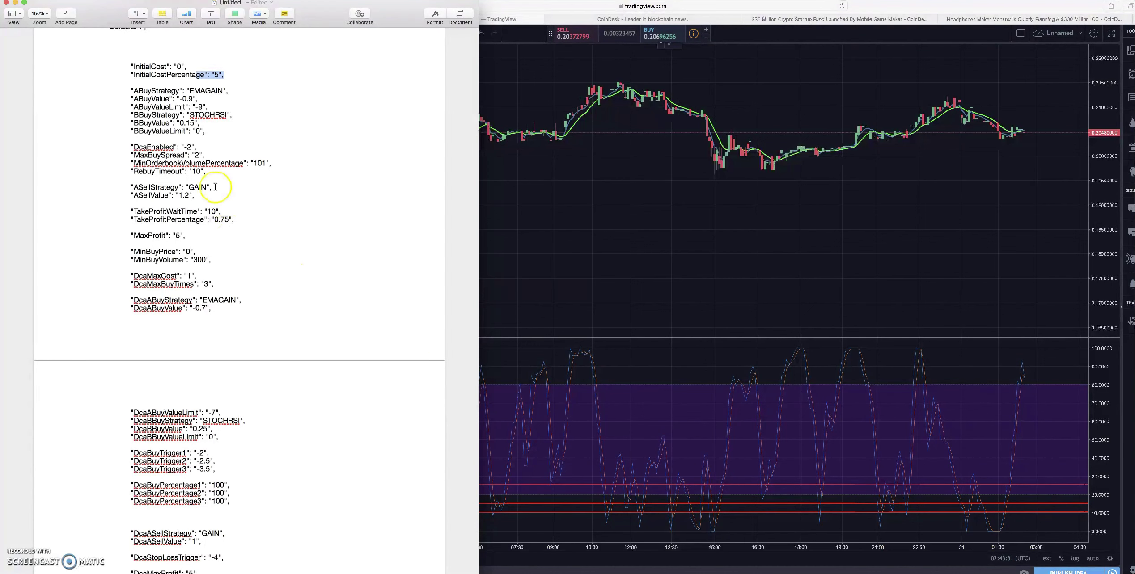
scroll(246, 218, down, 5)
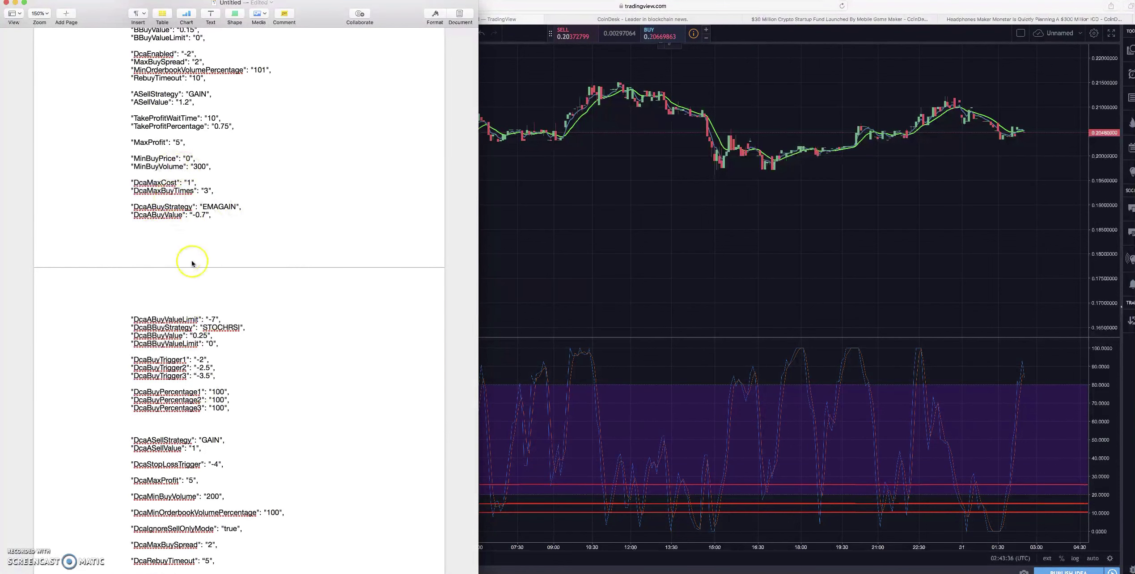
scroll(208, 274, down, 1)
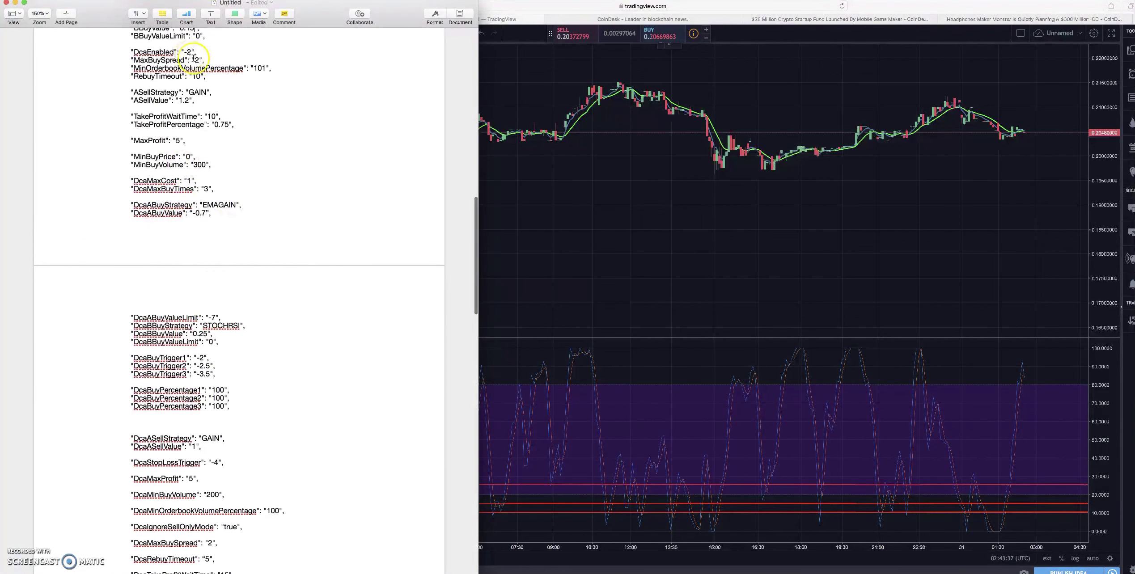
drag(234, 98, 123, 92)
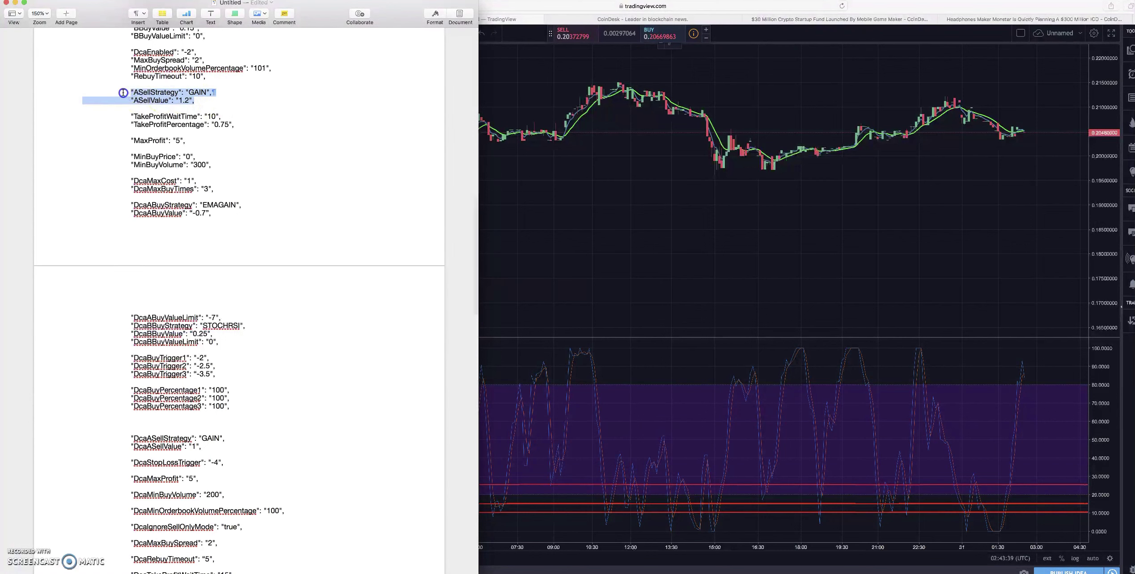
click(749, 213)
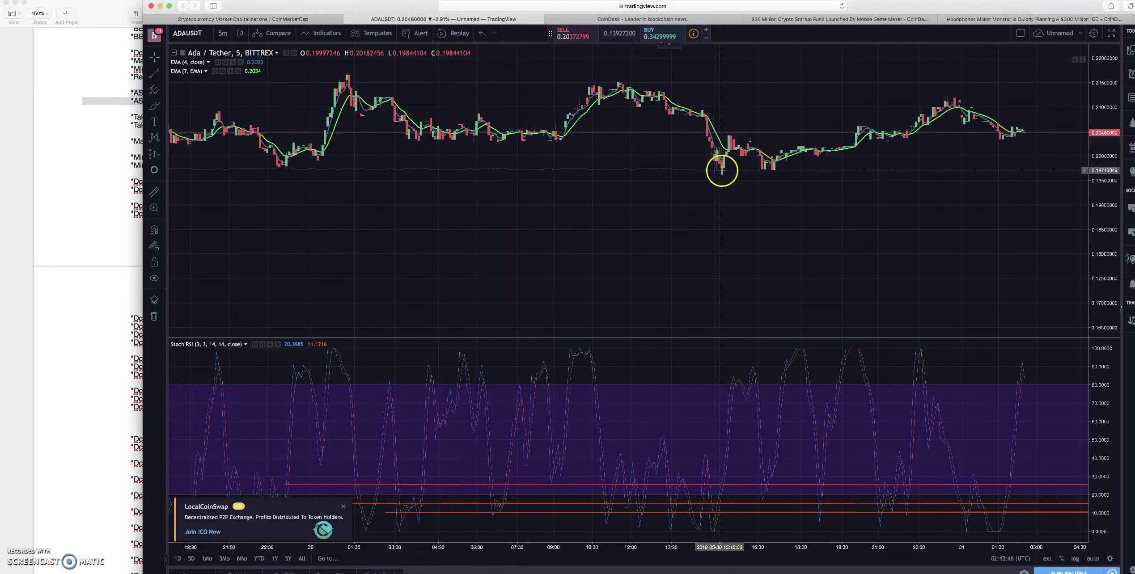
click(92, 145)
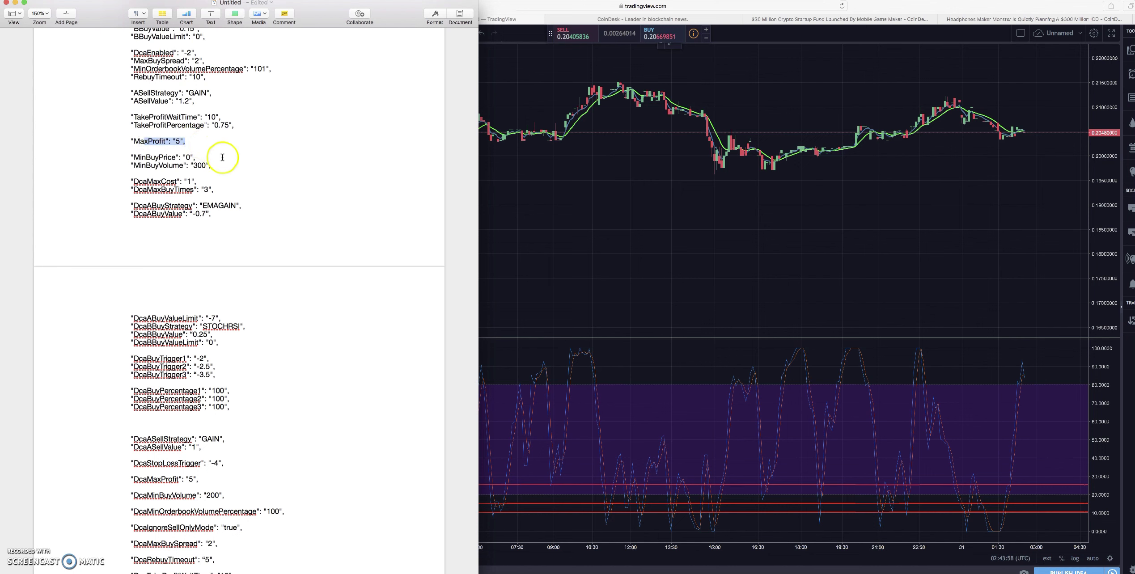
click(222, 158)
scroll(218, 161, down, 3)
click(242, 193)
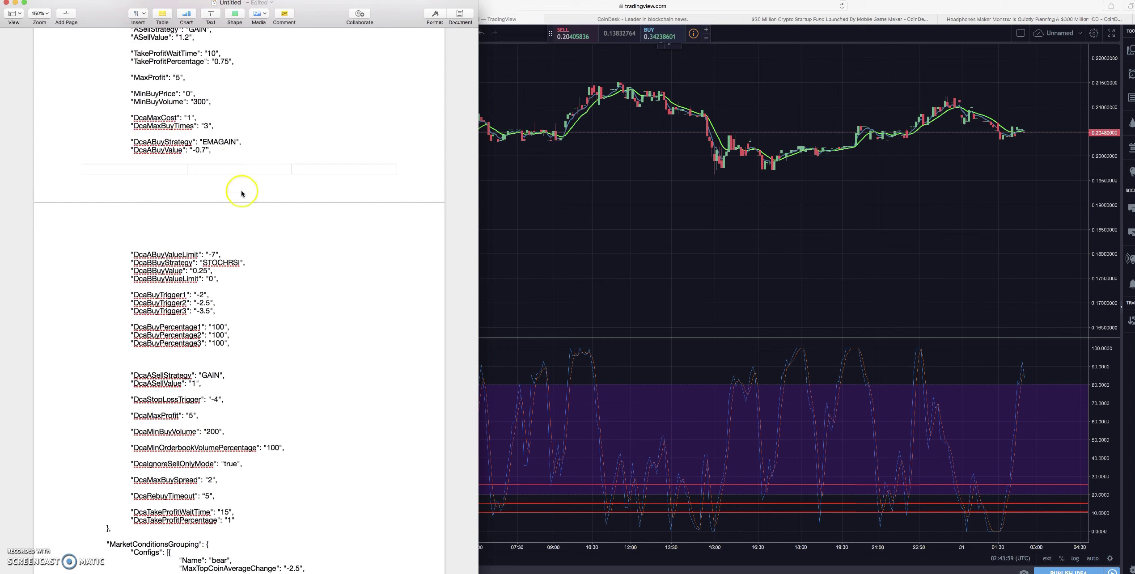
click(840, 247)
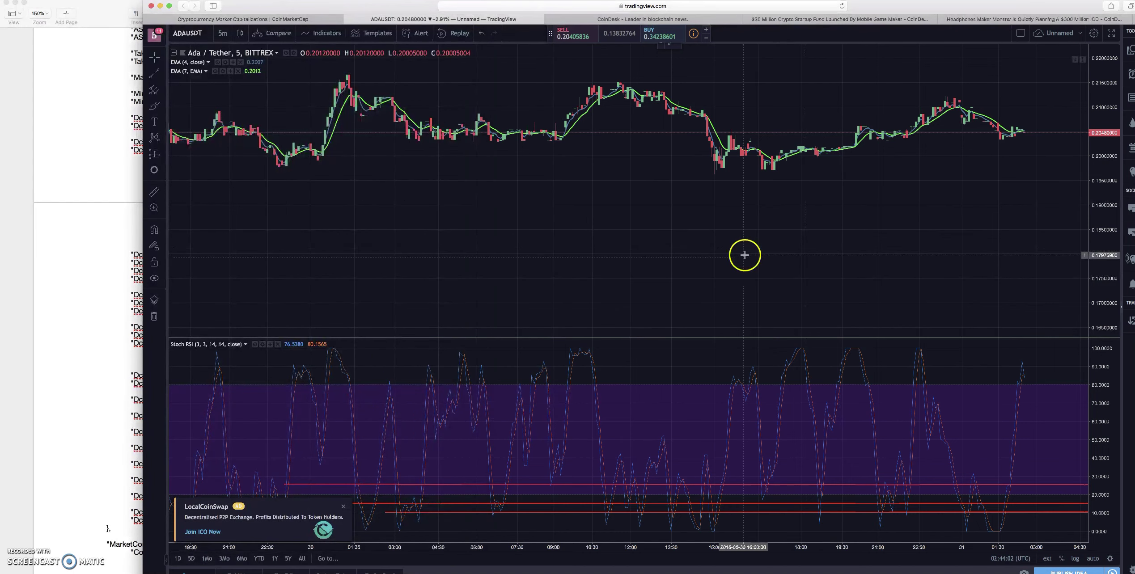
Step: Scroll ADA/USDT to later bars and measure the price rise from the 30 May dip candle
scroll(758, 259, right, 5)
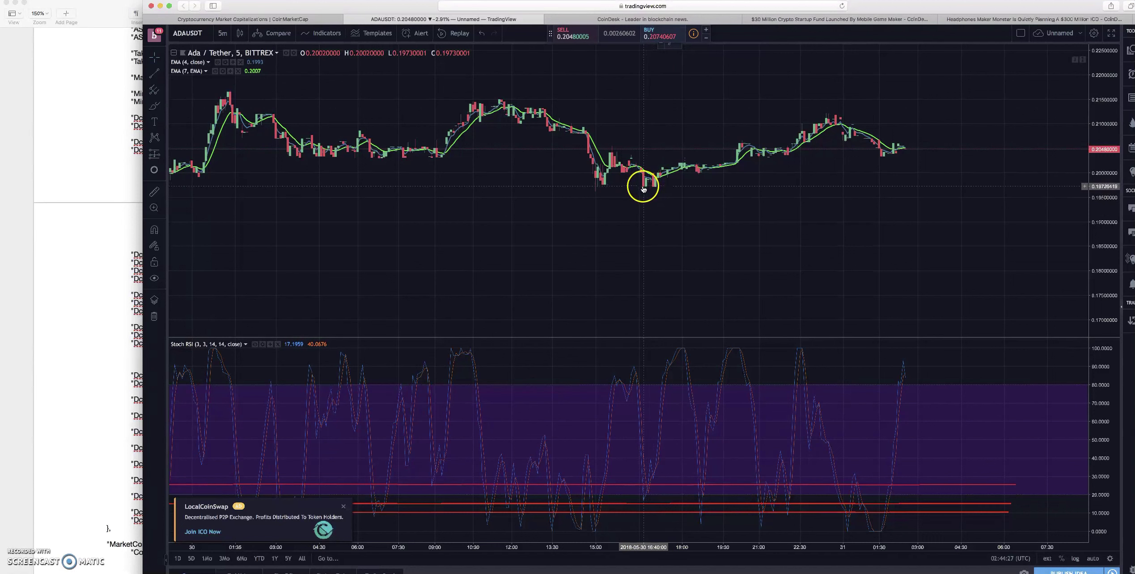
shift+click(644, 188)
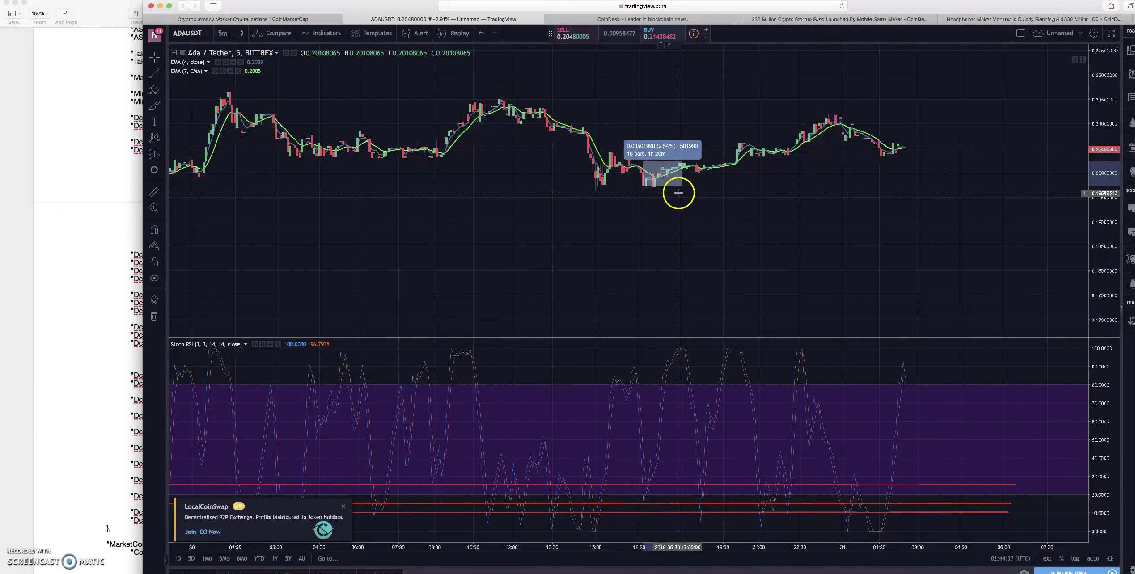
click(672, 139)
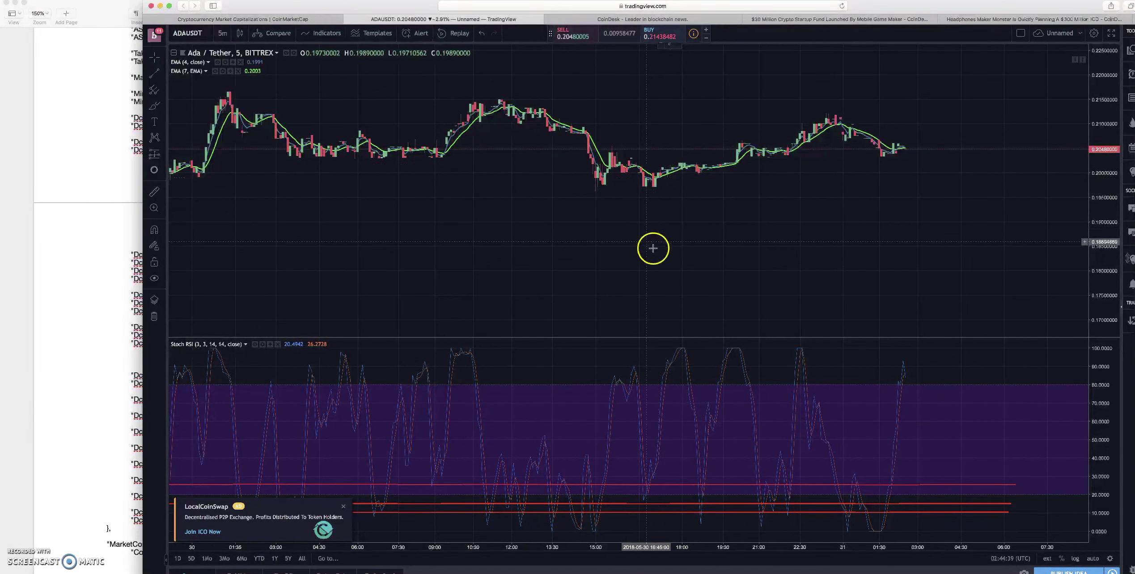
Step: Measure the gain over the following bars, then bring the Pages config back in front
shift+click(681, 166)
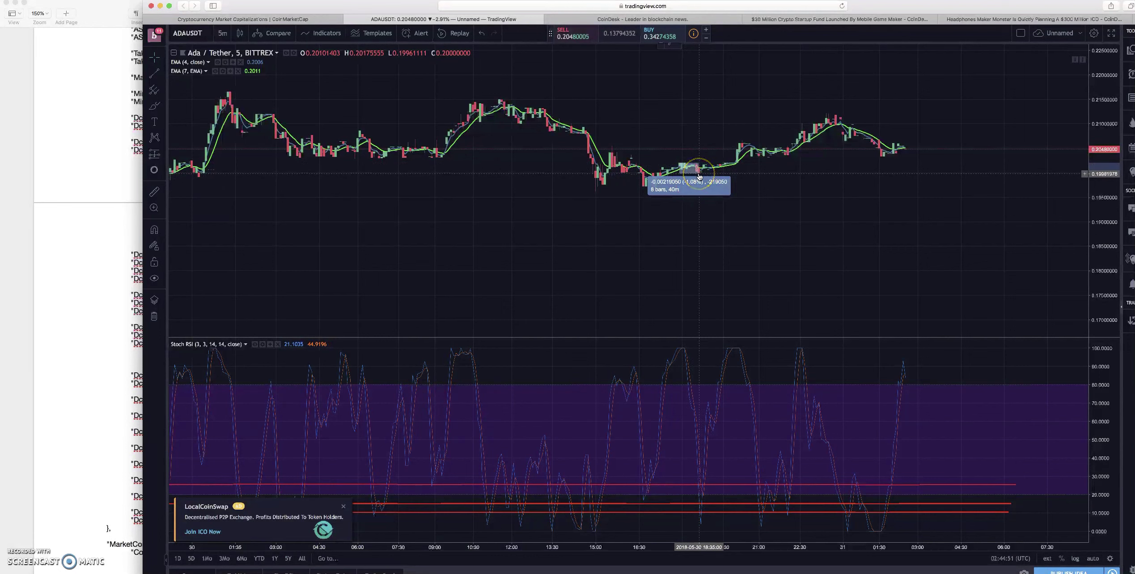
drag(698, 172, 739, 143)
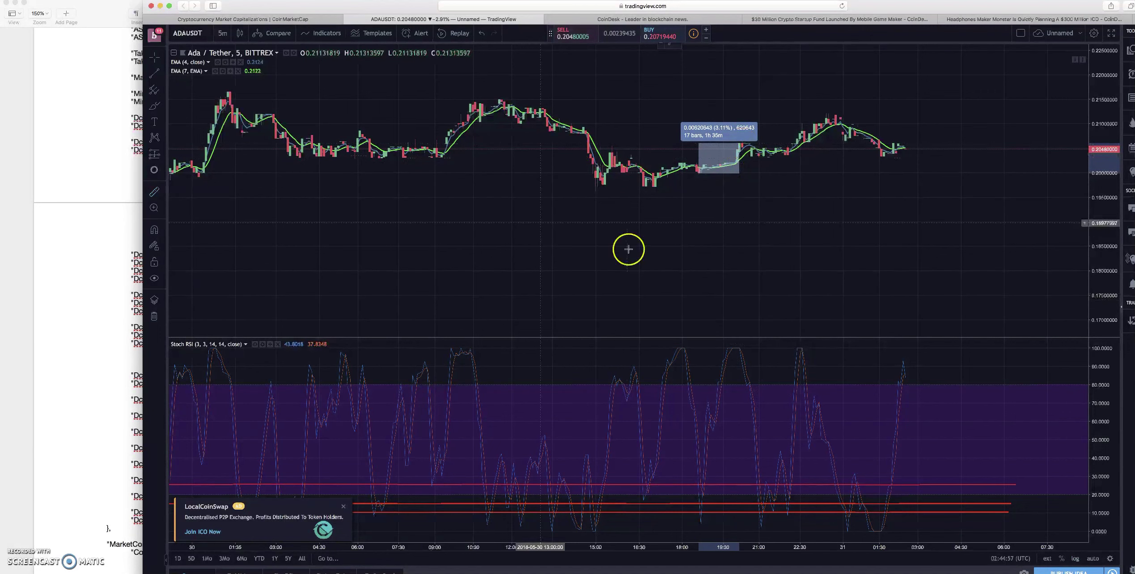
click(755, 141)
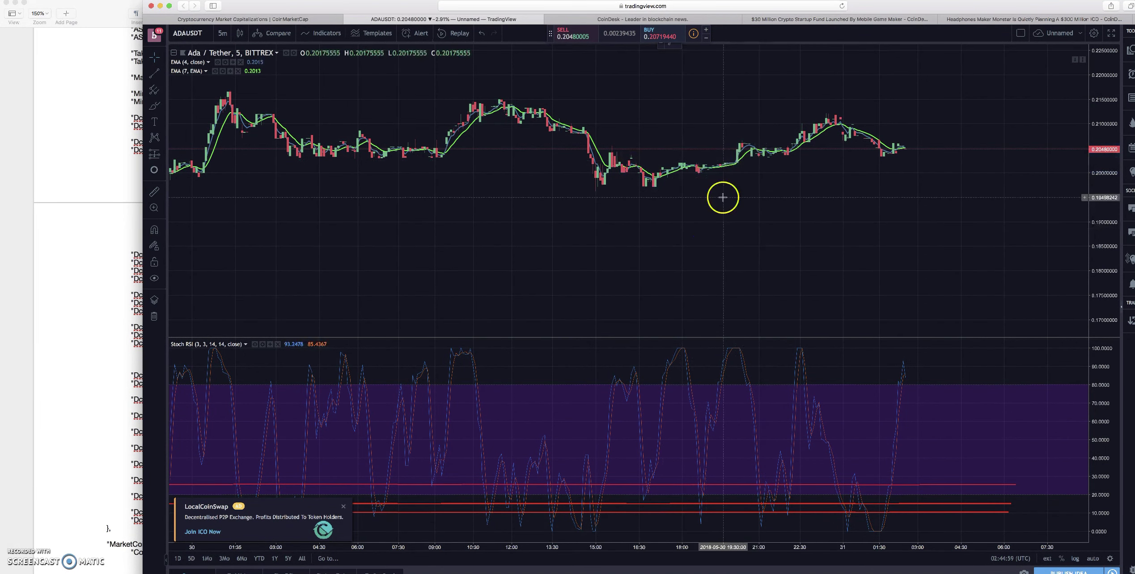
click(85, 248)
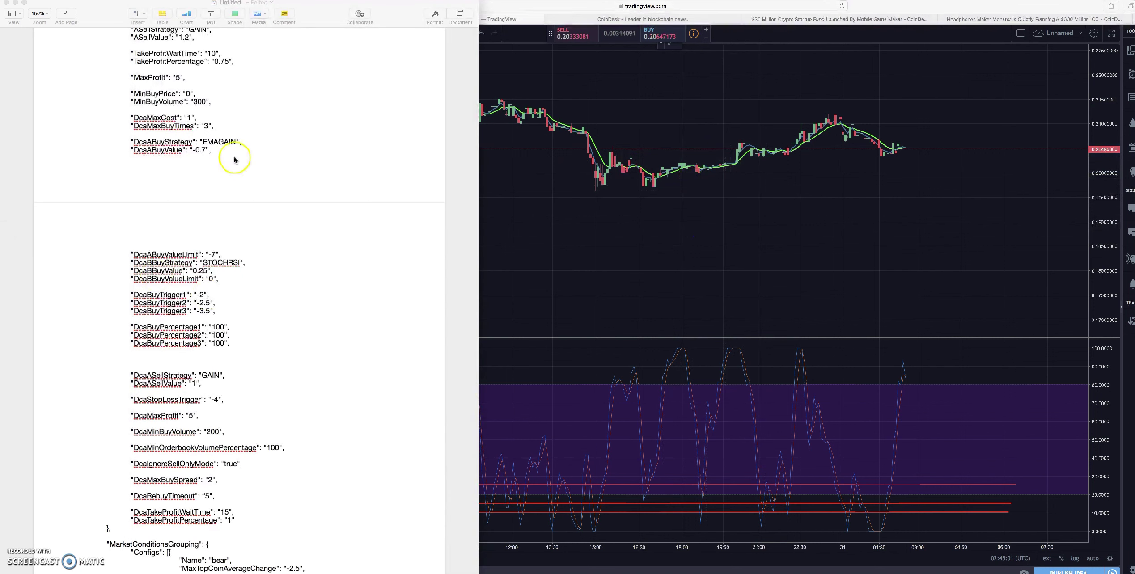
Step: Scroll to the DCA defaults and select the DcaStopLossTrigger -4 line
click(170, 307)
scroll(174, 321, down, 5)
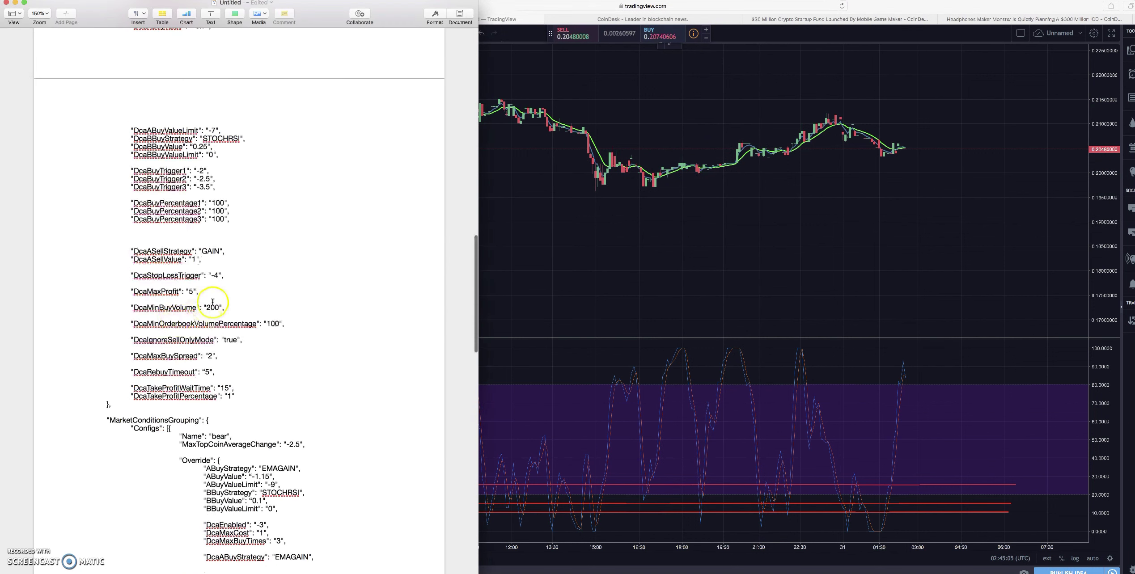
scroll(212, 302, down, 3)
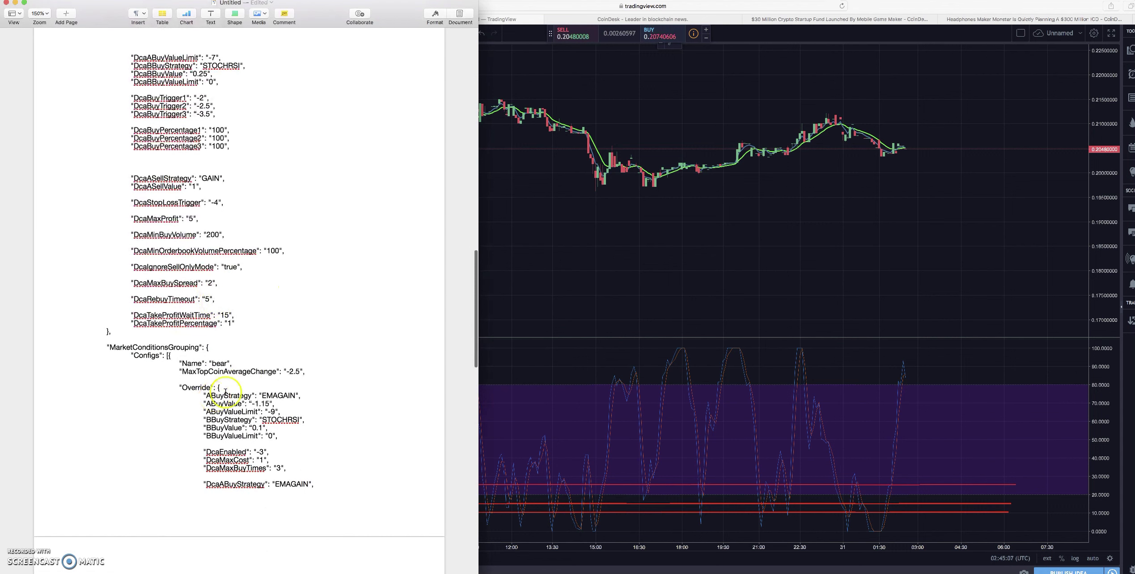
scroll(229, 166, up, 2)
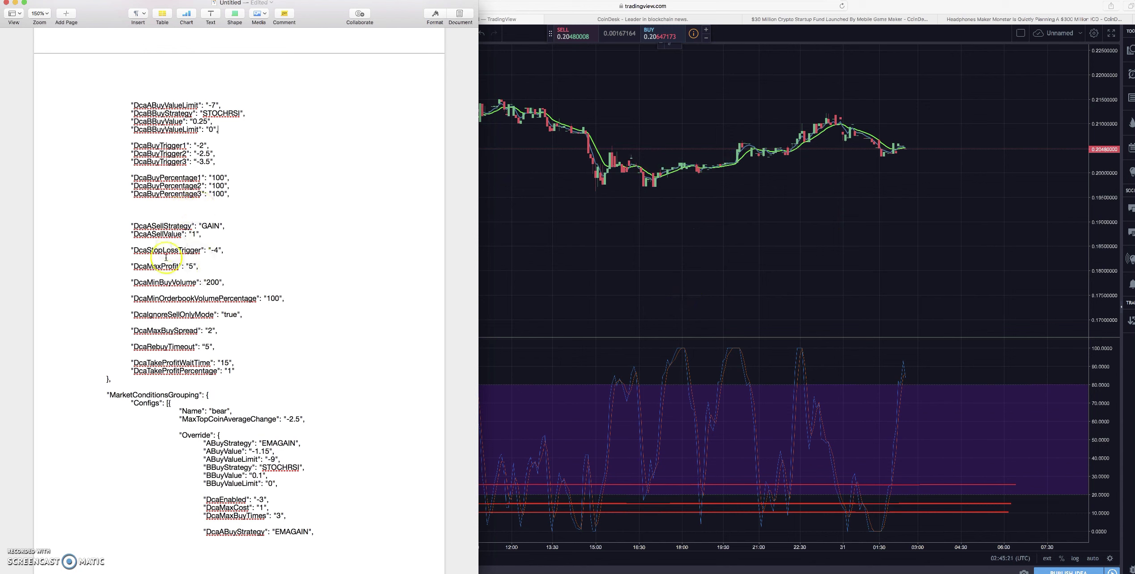
drag(223, 250, 69, 244)
triple_click(82, 251)
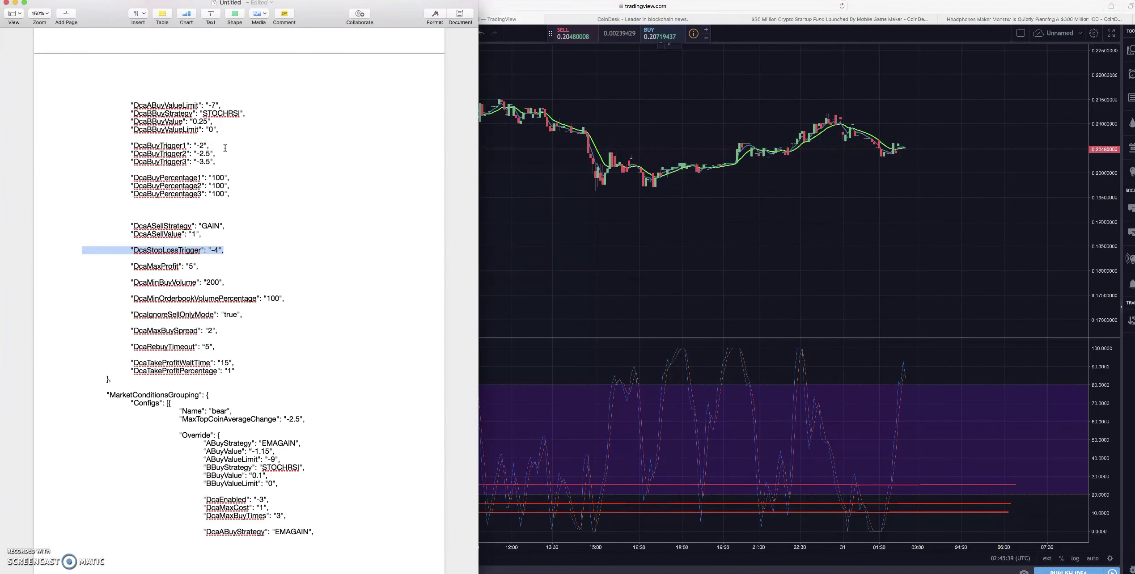
scroll(253, 213, up, 5)
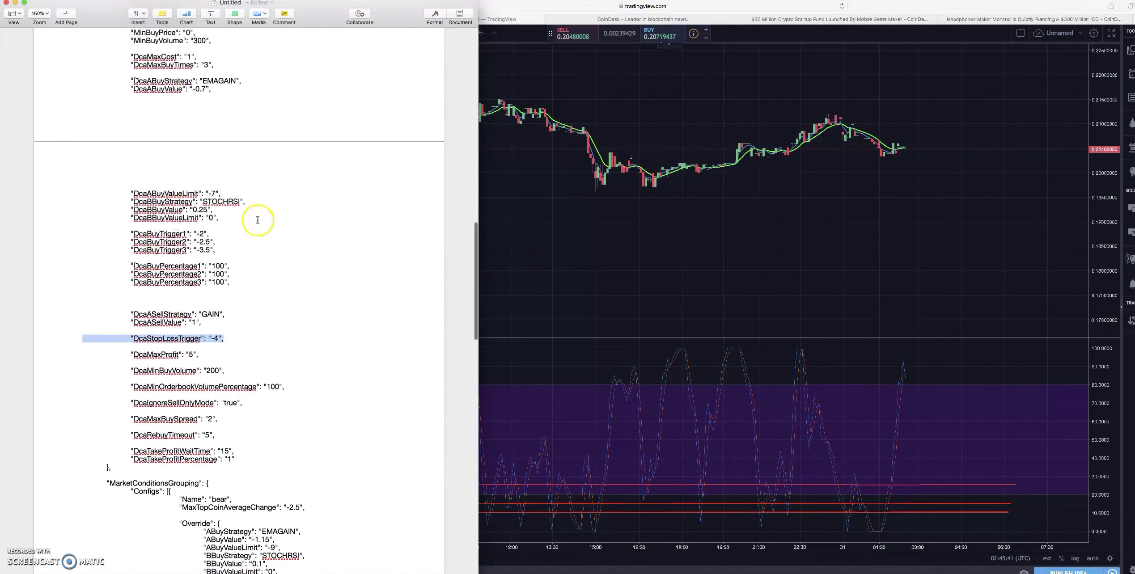
drag(131, 81, 227, 220)
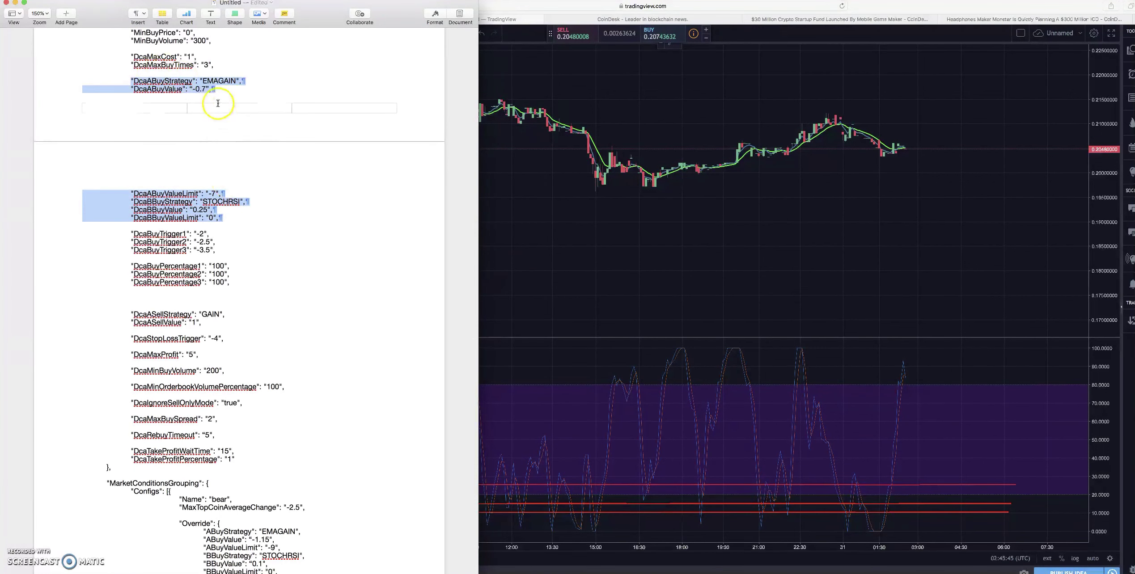
scroll(231, 195, up, 4)
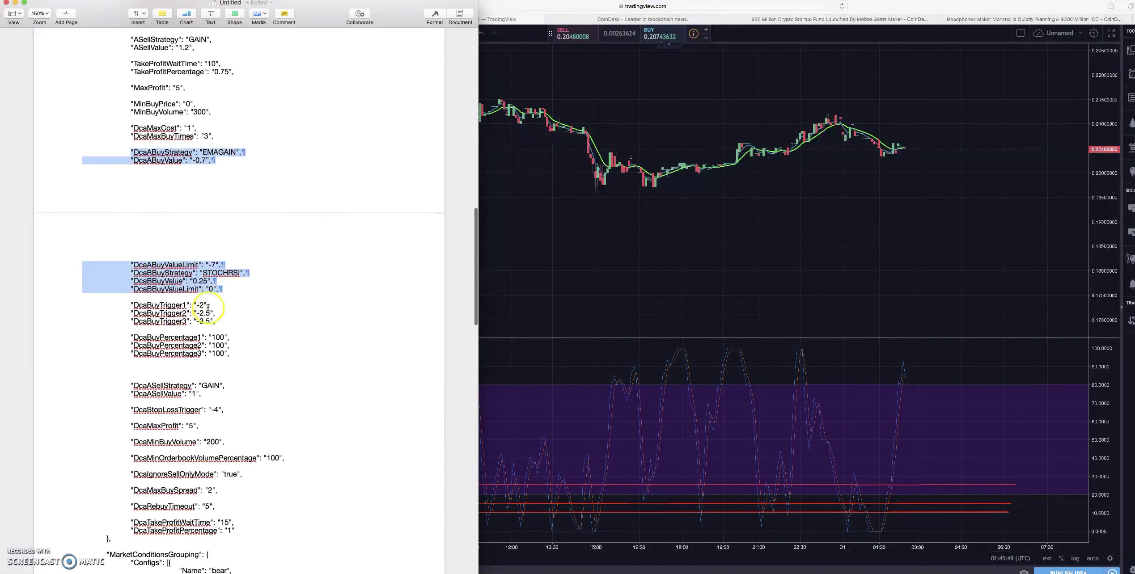
mouse_move(209, 305)
mouse_down()
mouse_move(189, 304)
mouse_move(184, 323)
mouse_move(200, 322)
mouse_up()
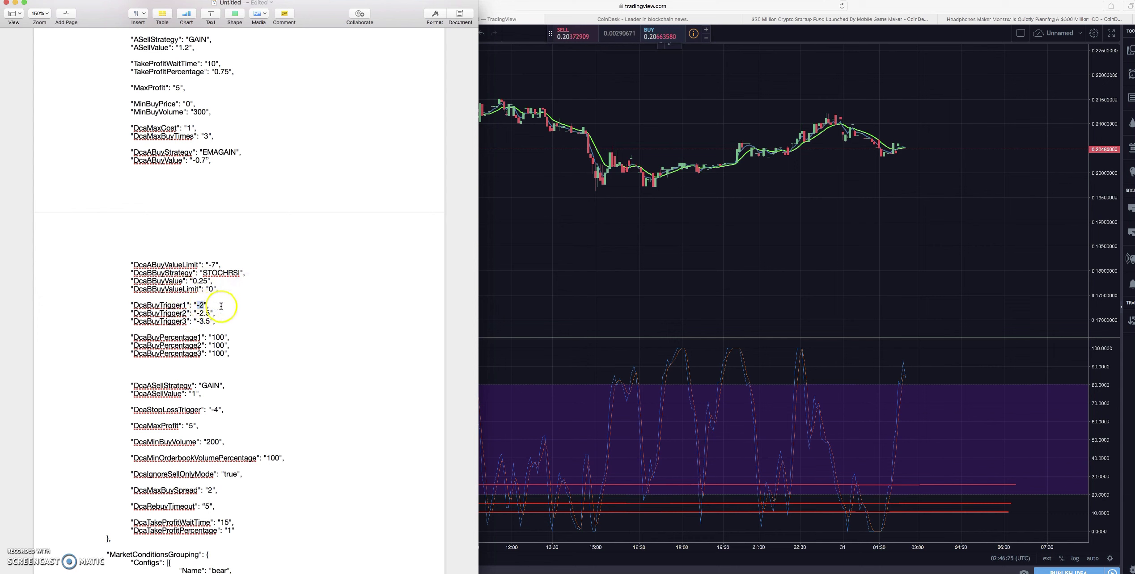
drag(221, 306, 180, 306)
drag(130, 128, 241, 289)
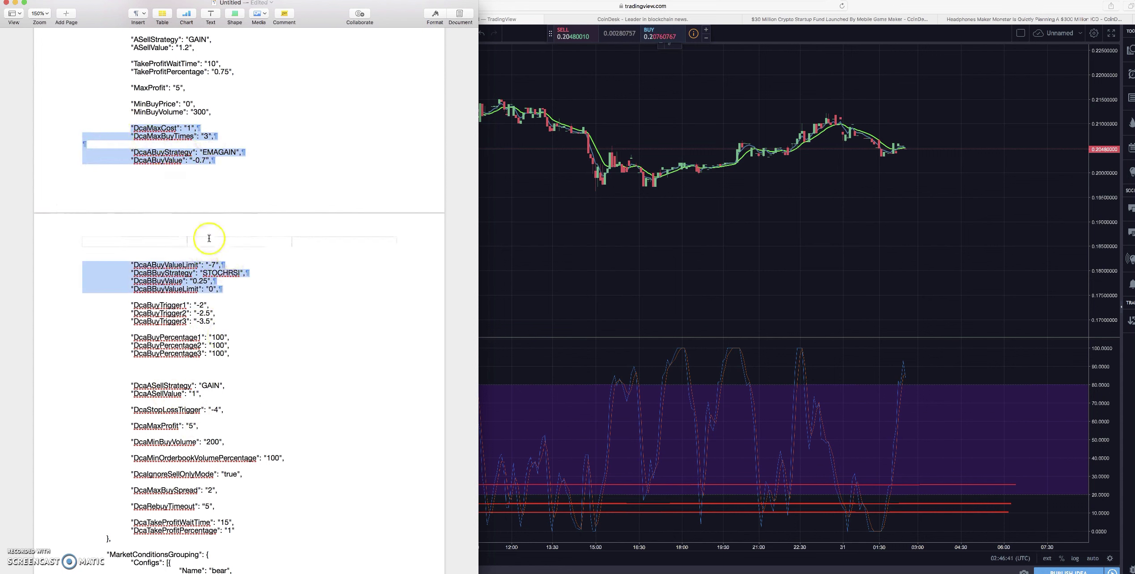
scroll(208, 244, up, 5)
scroll(195, 249, down, 3)
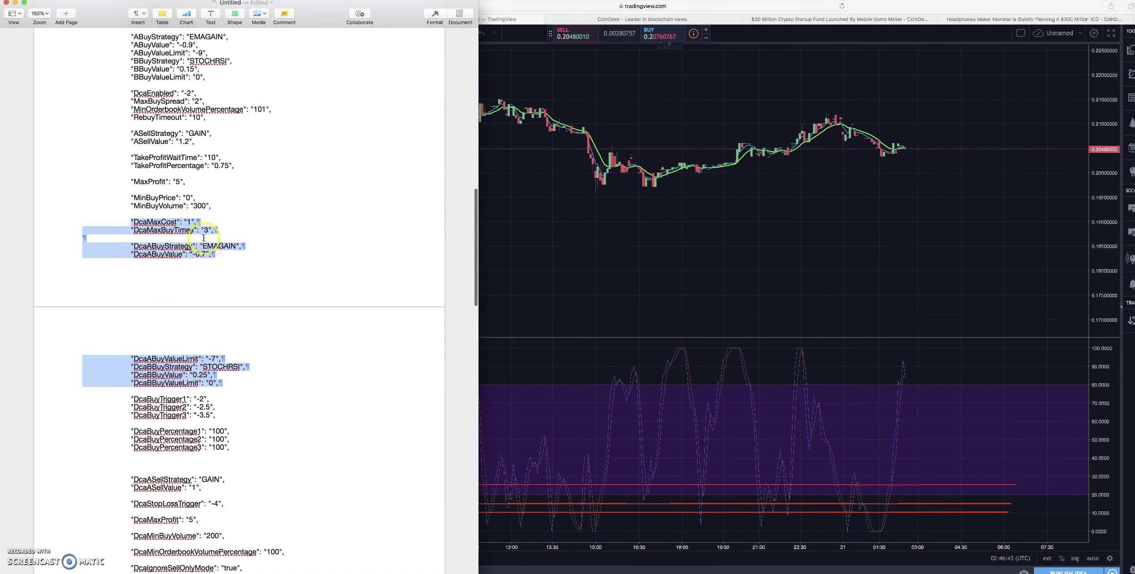
scroll(232, 291, down, 3)
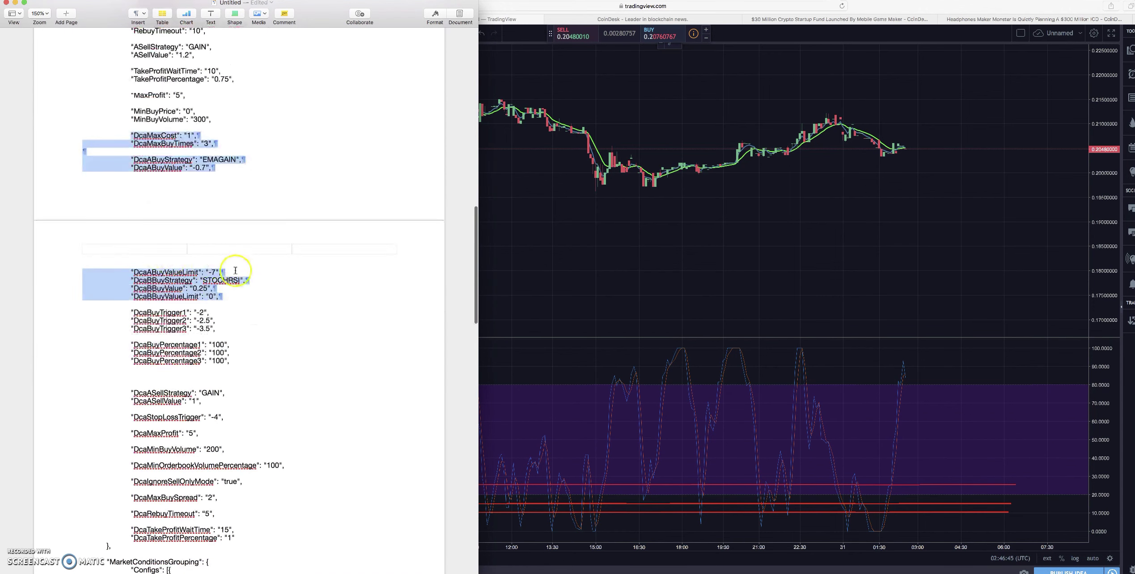
scroll(242, 326, down, 5)
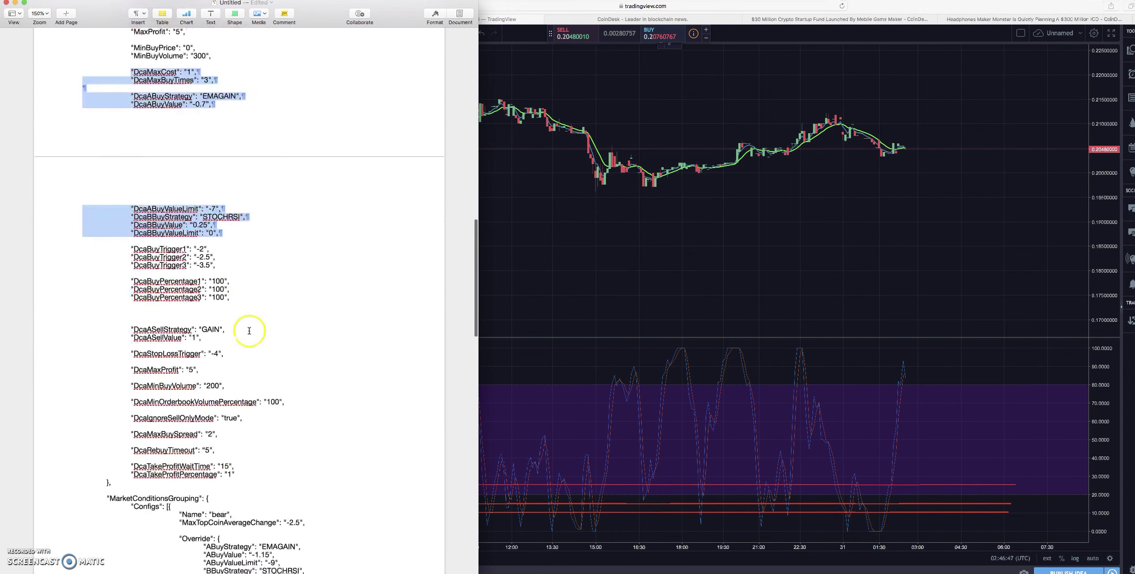
scroll(246, 255, down, 3)
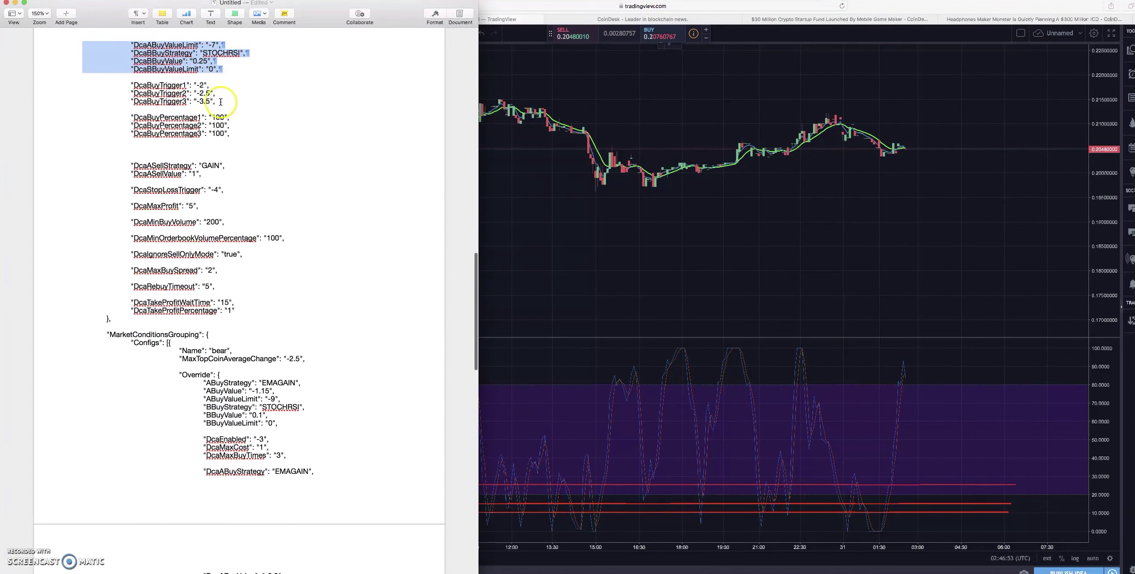
drag(224, 190, 147, 190)
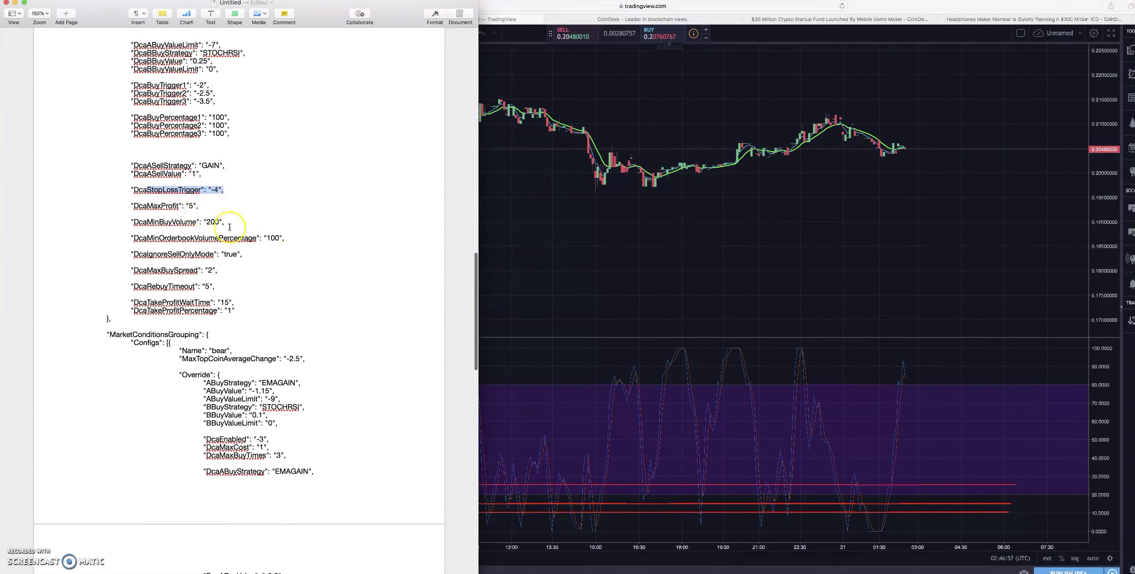
scroll(277, 230, up, 4)
click(133, 126)
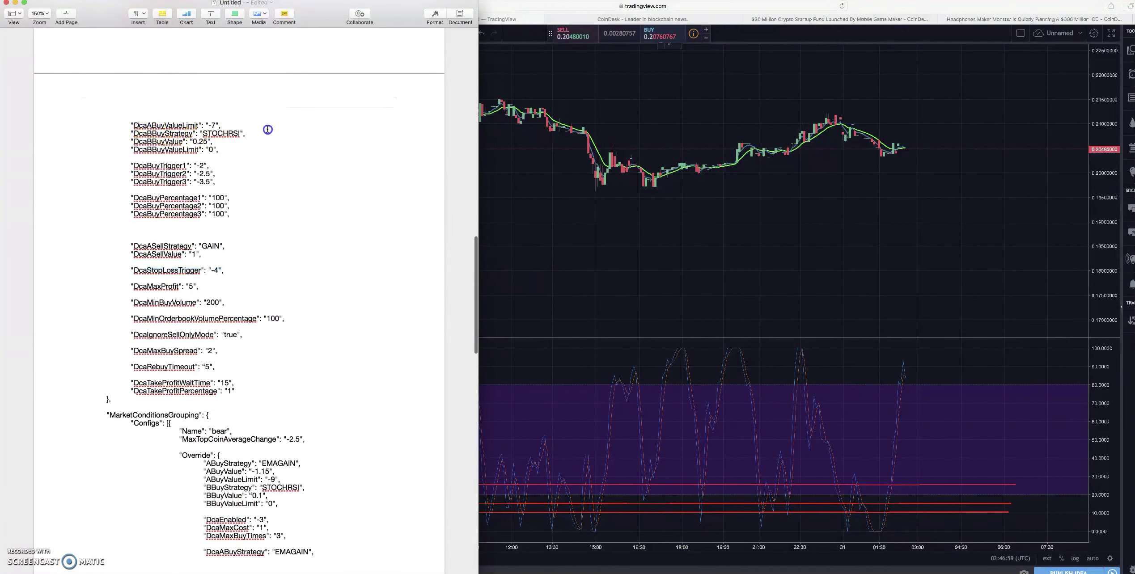
shift+click(261, 129)
scroll(261, 129, up, 3)
click(189, 78)
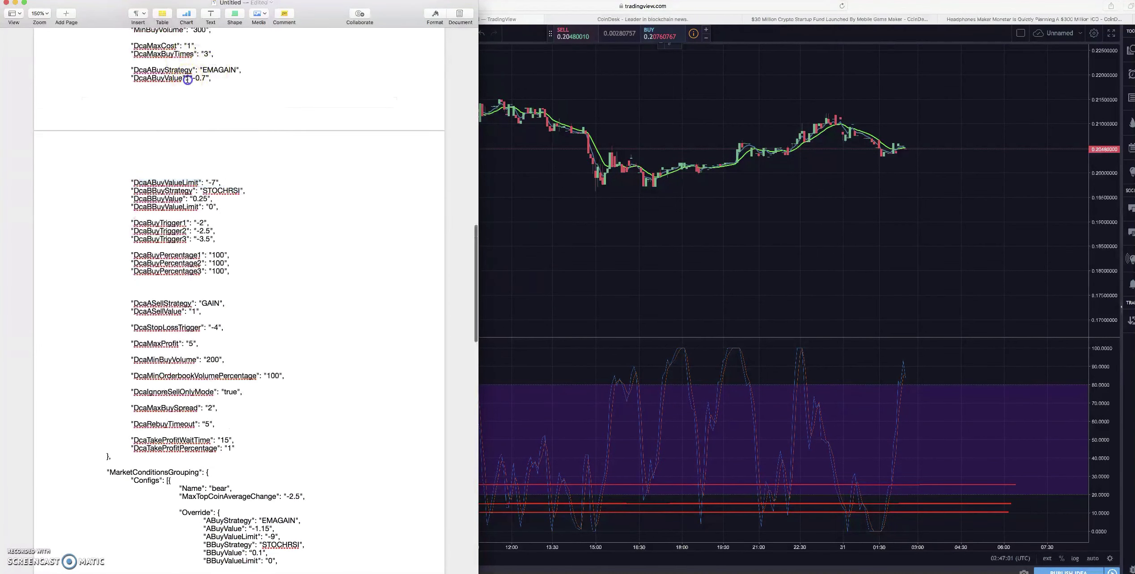
scroll(240, 167, down, 5)
drag(211, 133, 216, 149)
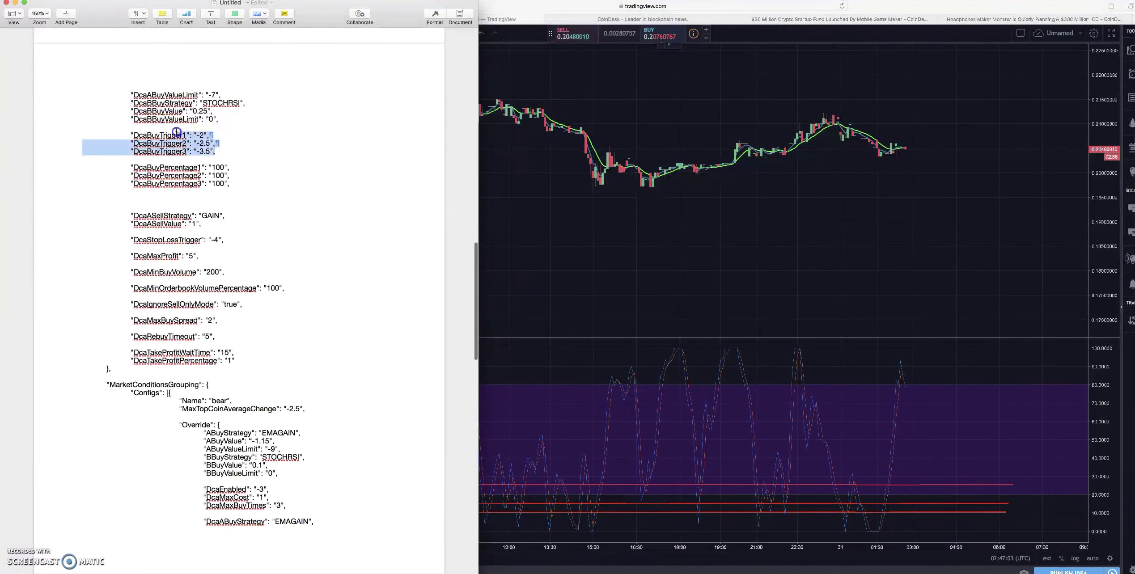
scroll(252, 201, down, 2)
Step: Select the bear and boring blocks in MarketConditionsGrouping
scroll(252, 201, down, 6)
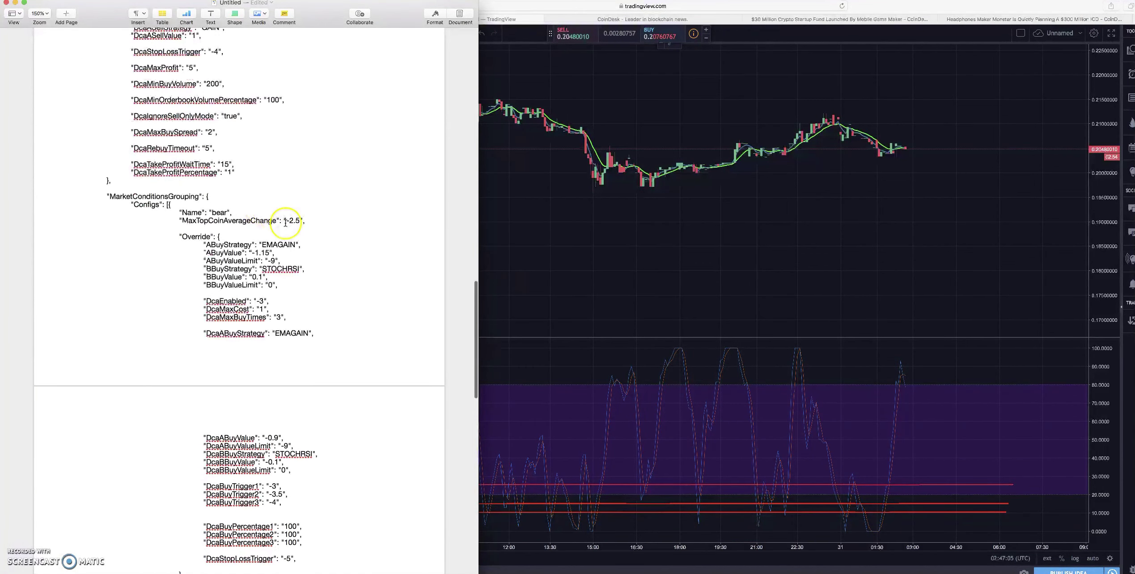
scroll(236, 268, down, 4)
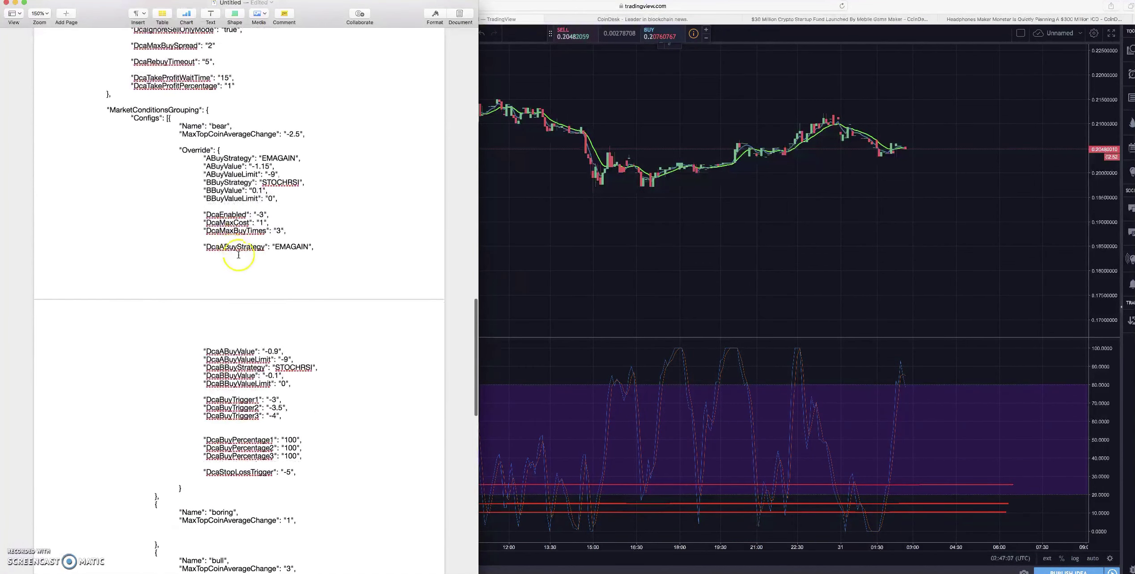
scroll(272, 213, down, 4)
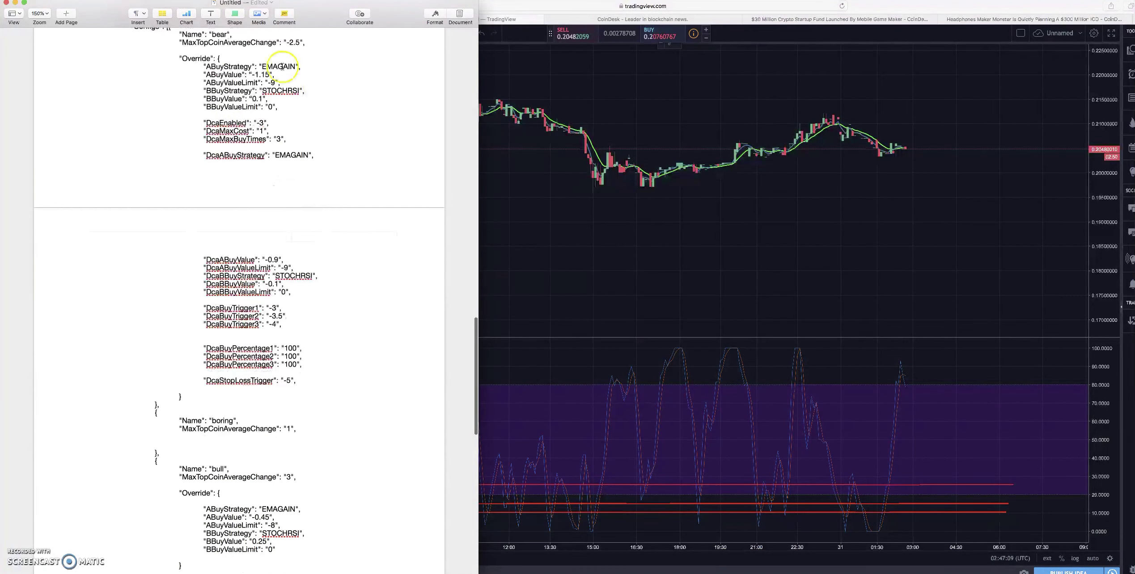
scroll(291, 277, up, 1)
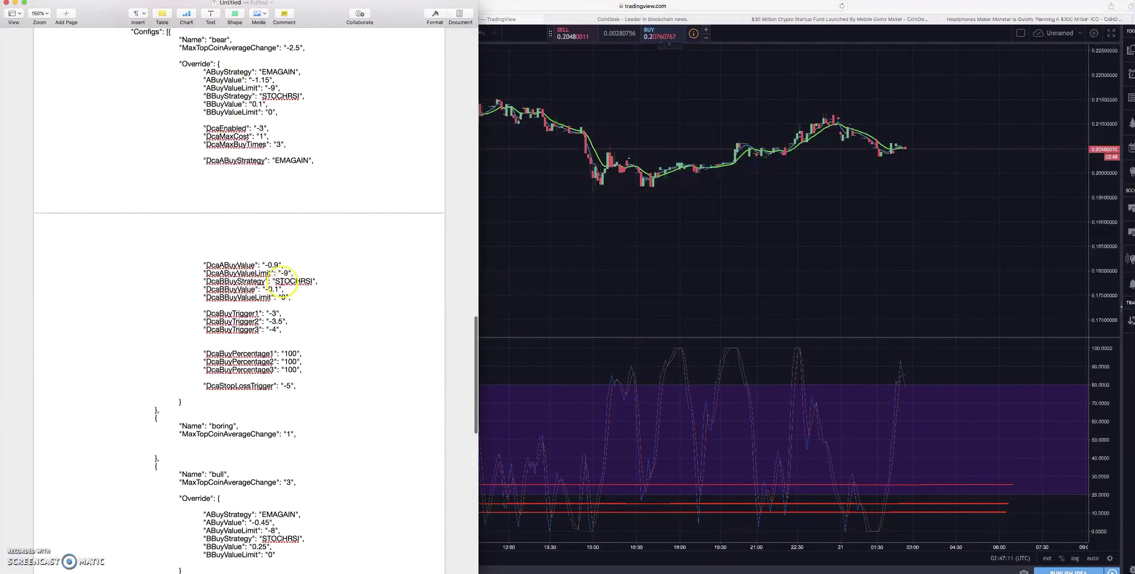
drag(197, 58, 330, 195)
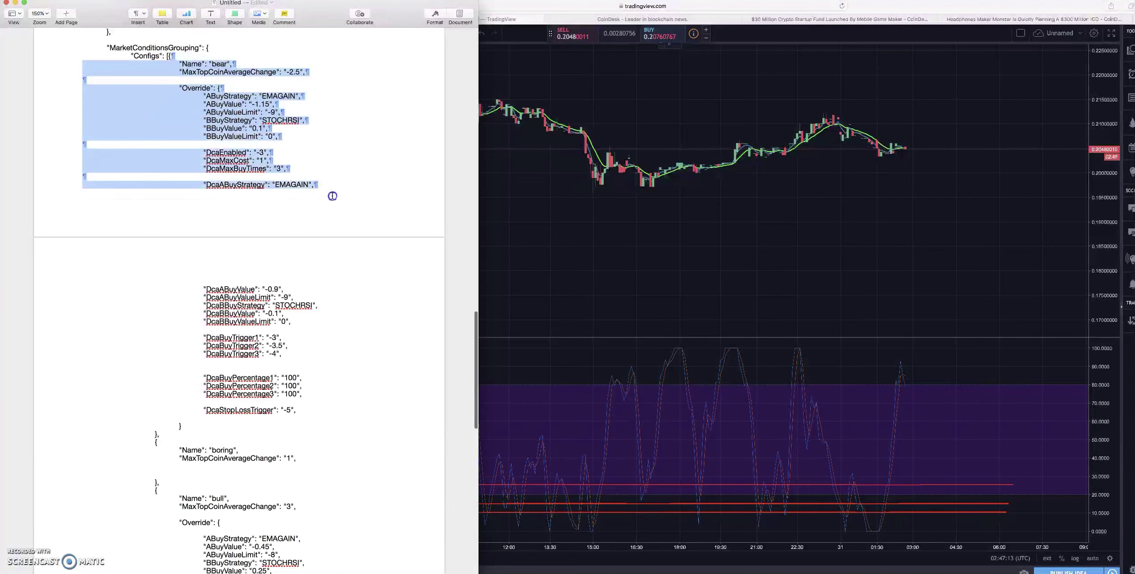
scroll(324, 223, down, 7)
scroll(321, 225, down, 1)
drag(300, 295, 160, 279)
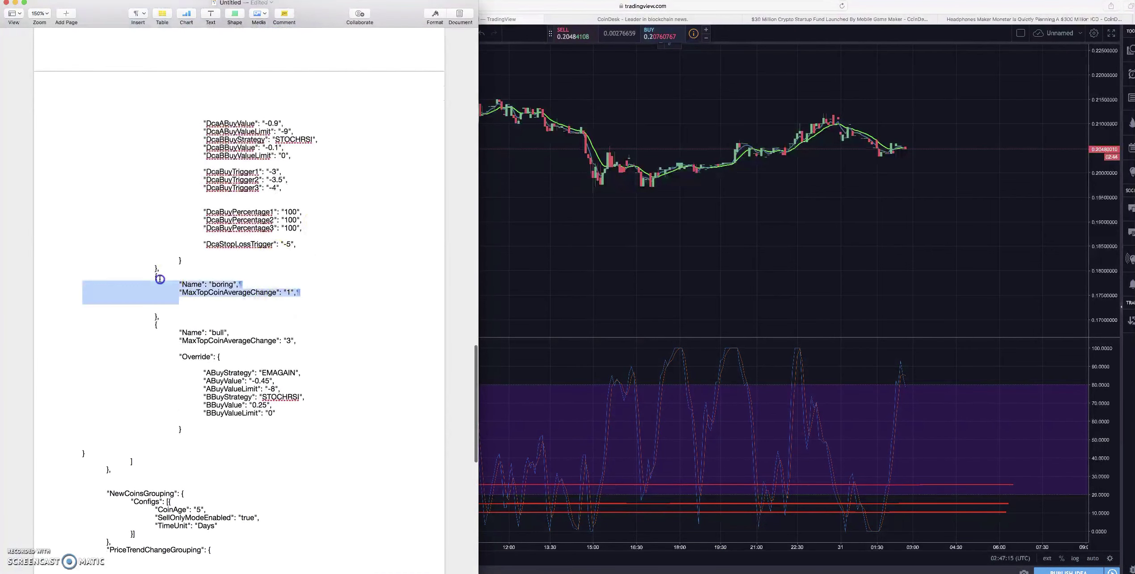
Step: Select the bull override block (ABuyValue -0.45, BBuyValue 0.25), then bring the ADA/USDT chart forward
scroll(216, 159, up, 3)
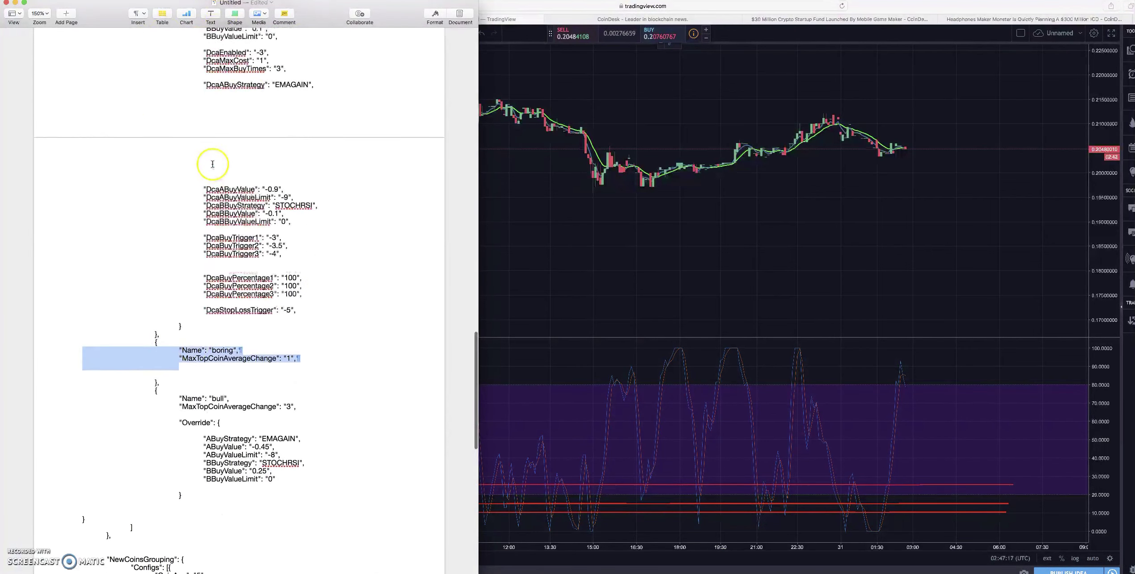
scroll(157, 167, down, 5)
scroll(197, 201, down, 1)
drag(273, 365, 209, 322)
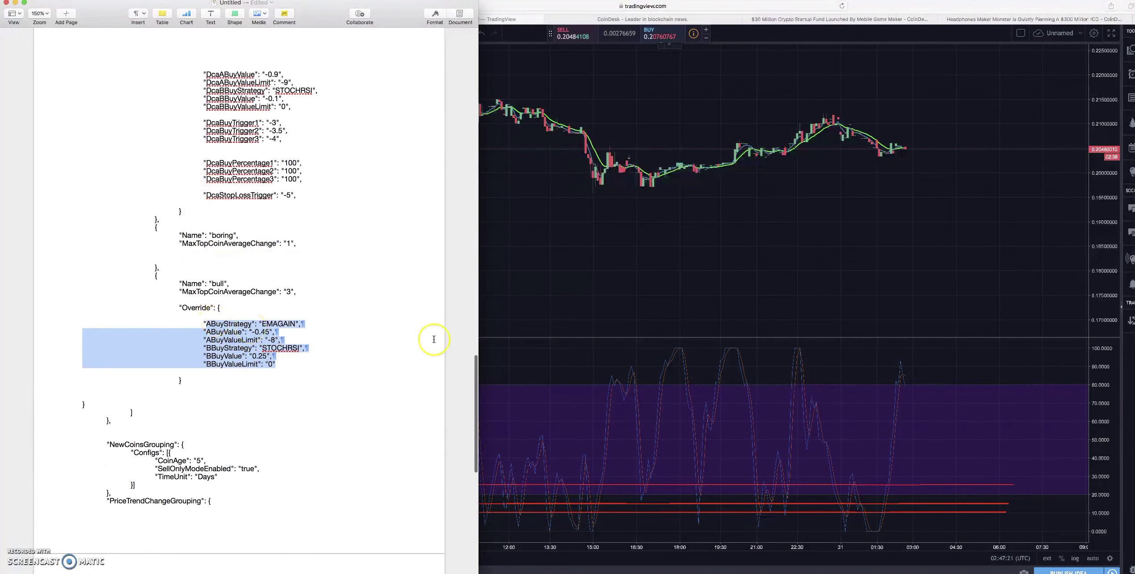
click(618, 296)
scroll(849, 201, left, 10)
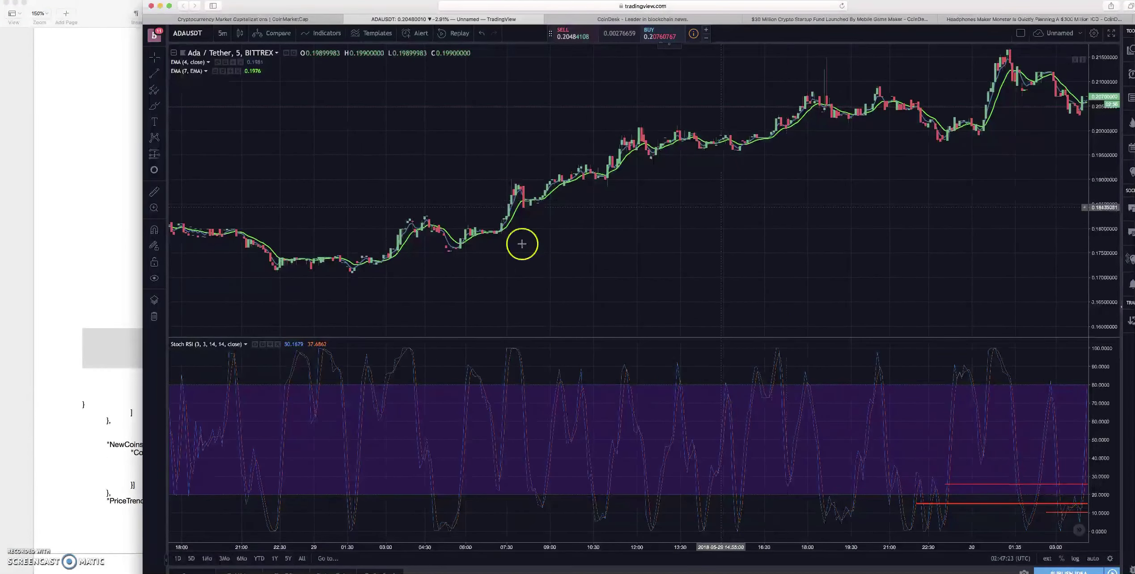
Step: Pan and zoom the ADA/USDT chart and measure a price range on a candle
scroll(522, 244, left, 6)
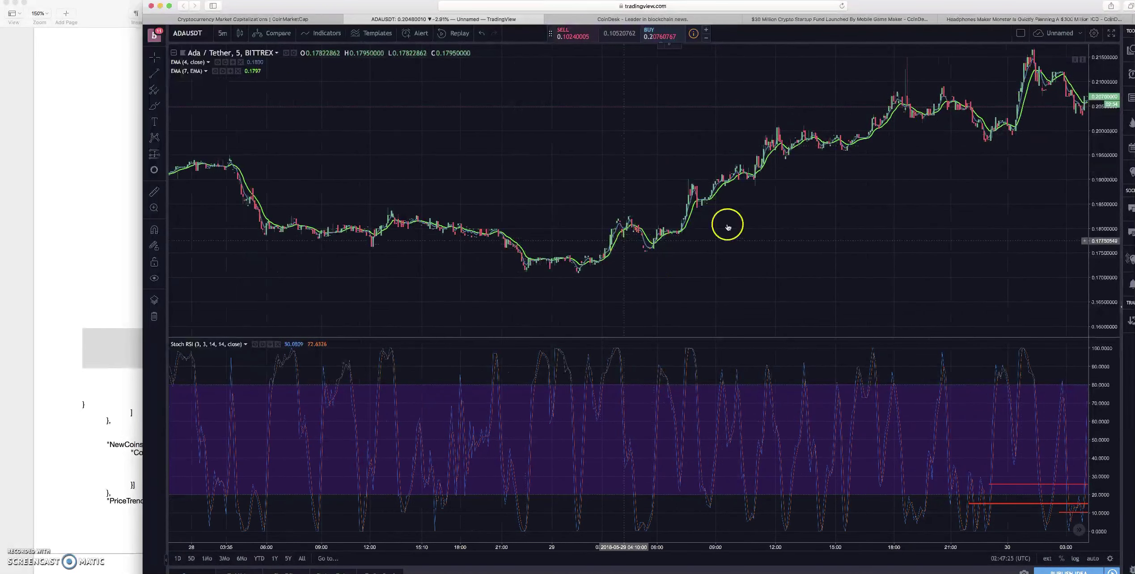
scroll(728, 228, right, 10)
scroll(515, 210, up, 5)
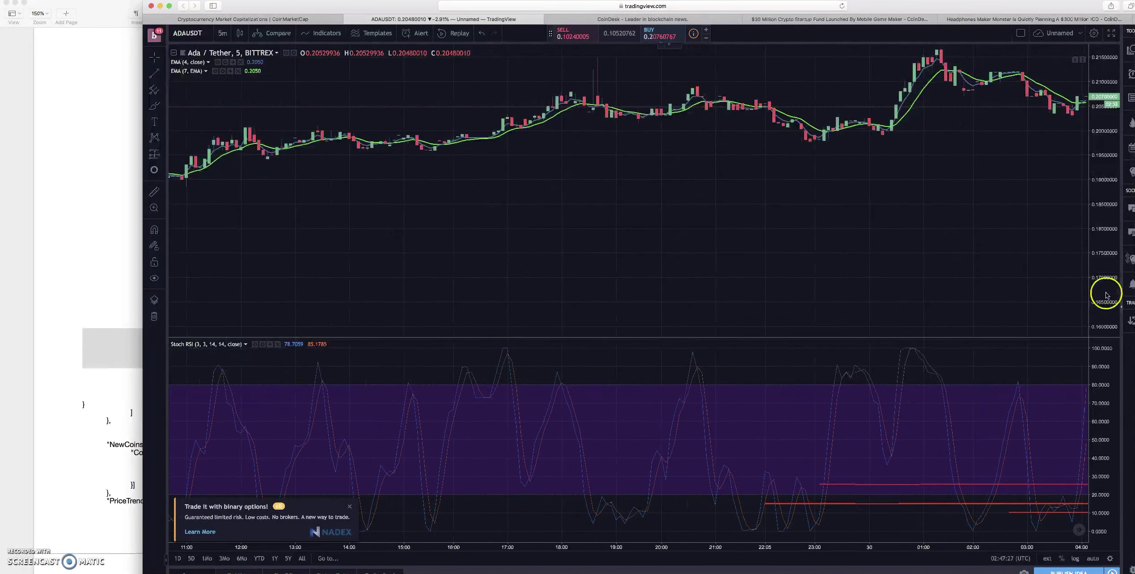
scroll(887, 150, left, 15)
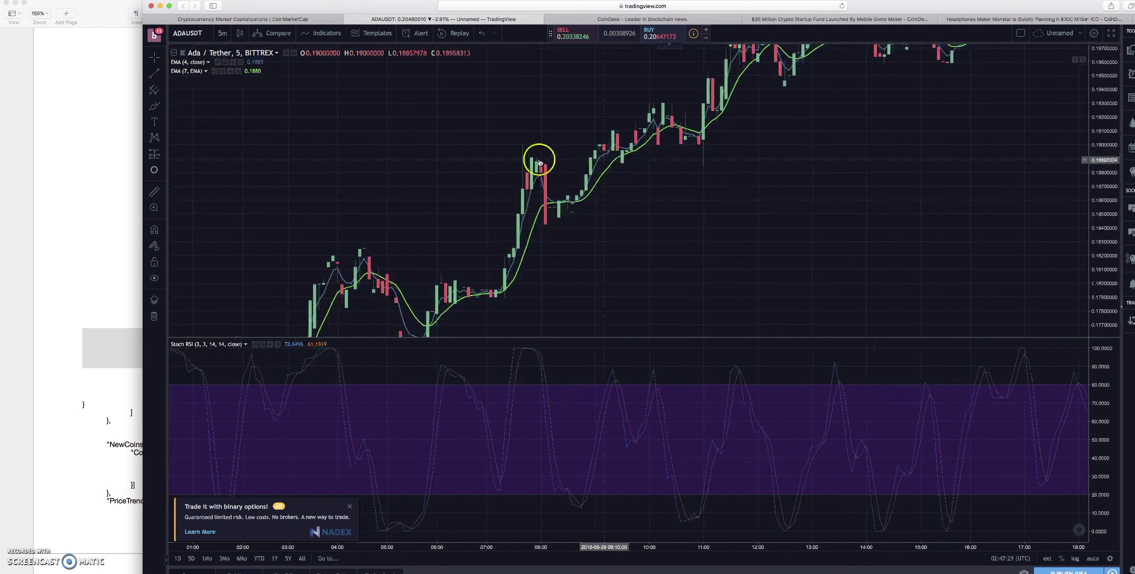
scroll(599, 210, up, 4)
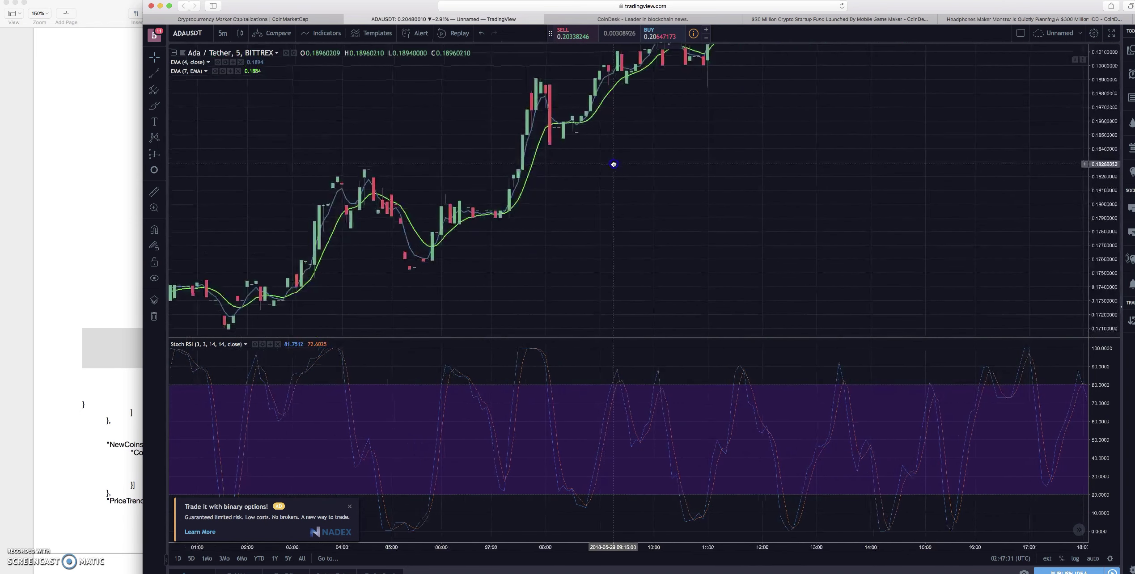
shift+click(551, 127)
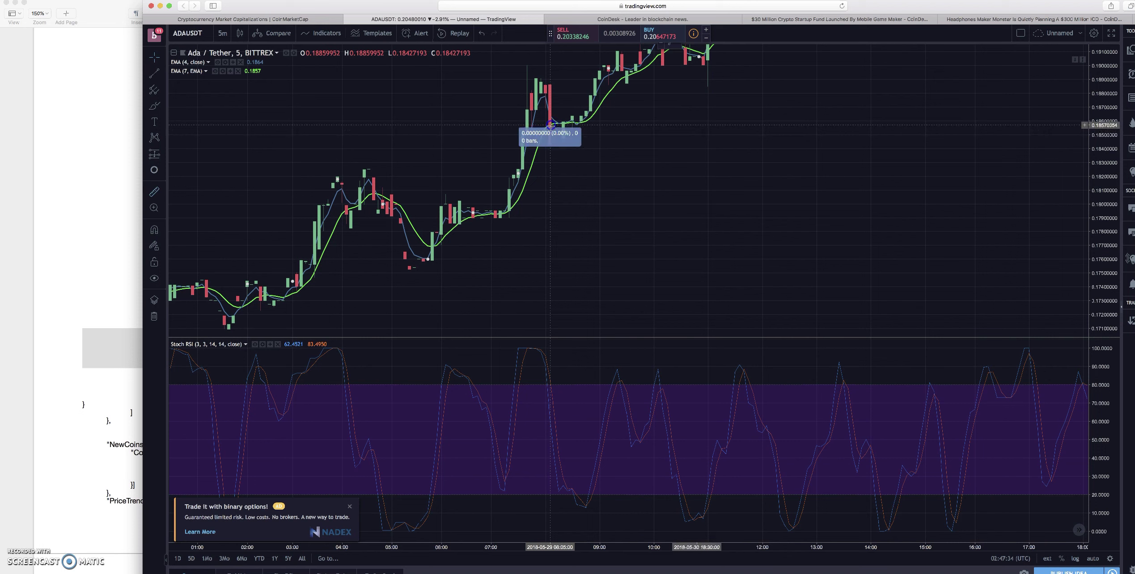
click(550, 148)
click(96, 248)
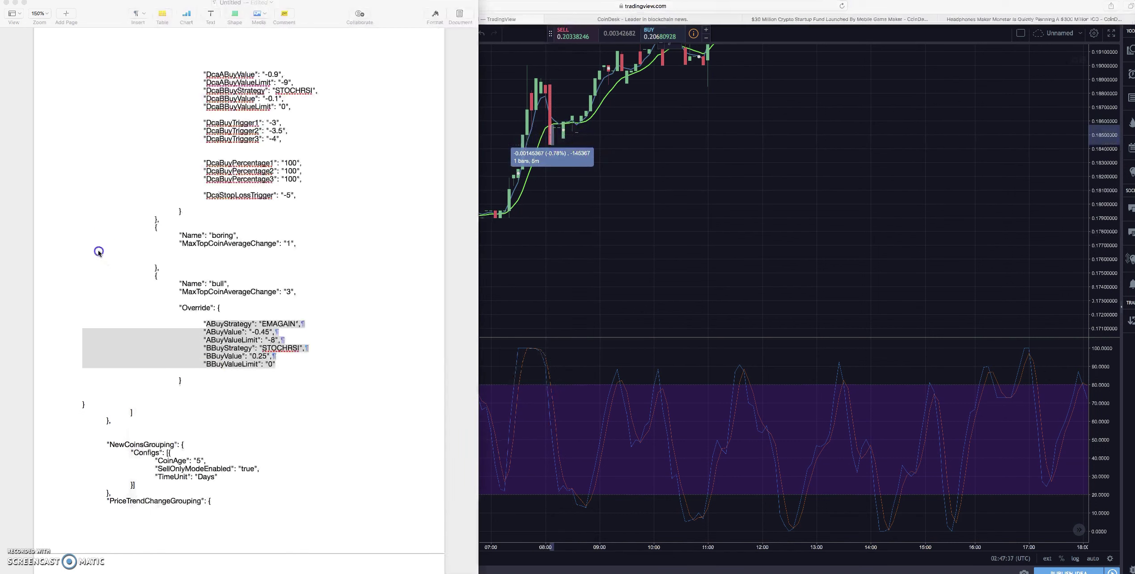
click(554, 137)
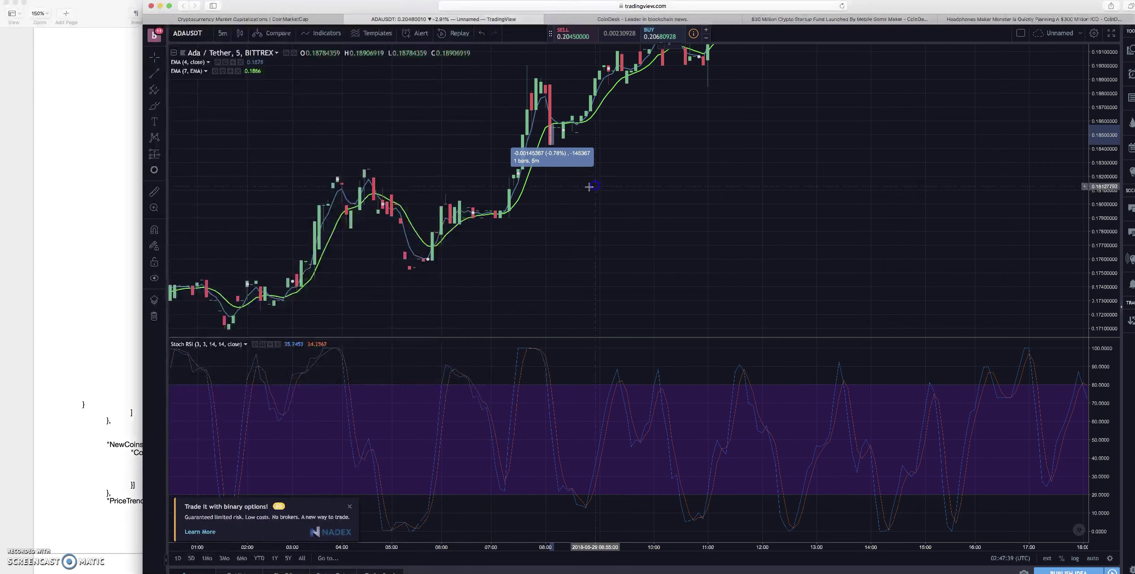
Step: Pan to later bars and measure the 3.43% rise over 12 bars, then visit CoinDesk and return
shift+click(564, 125)
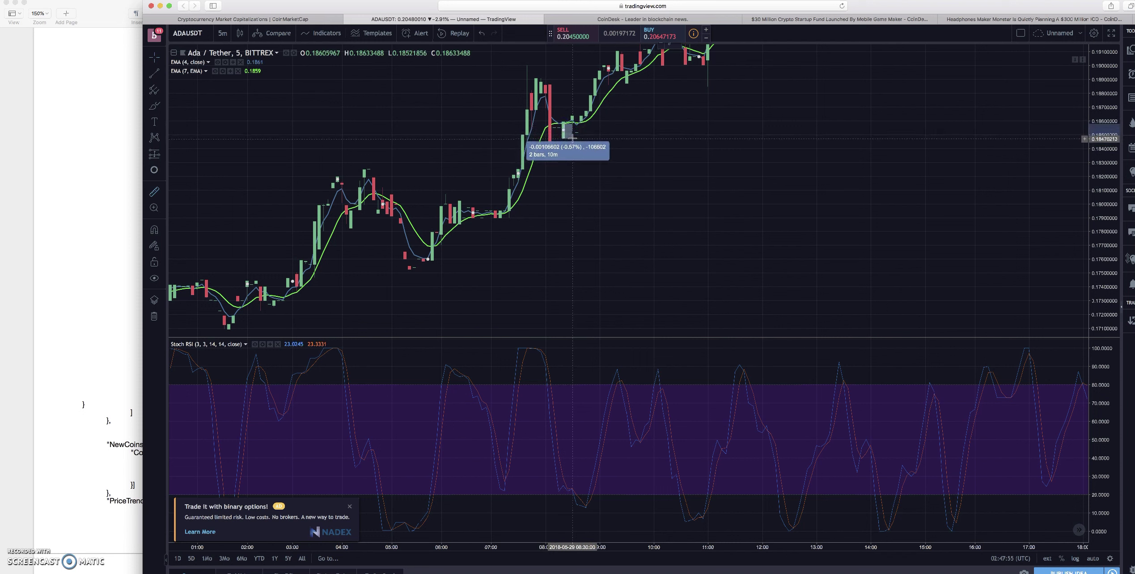
click(567, 125)
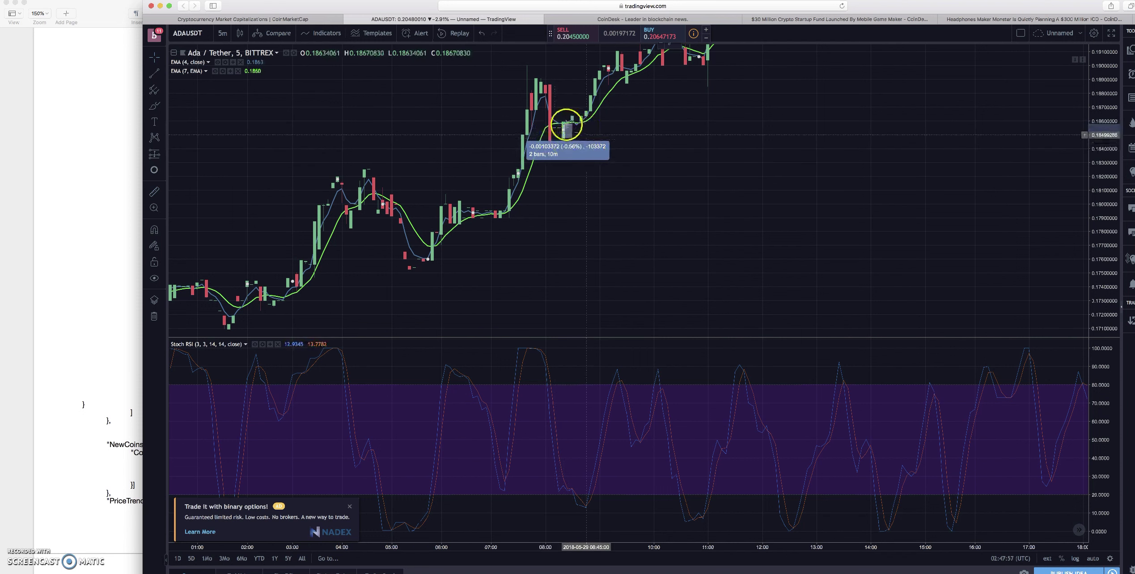
click(609, 166)
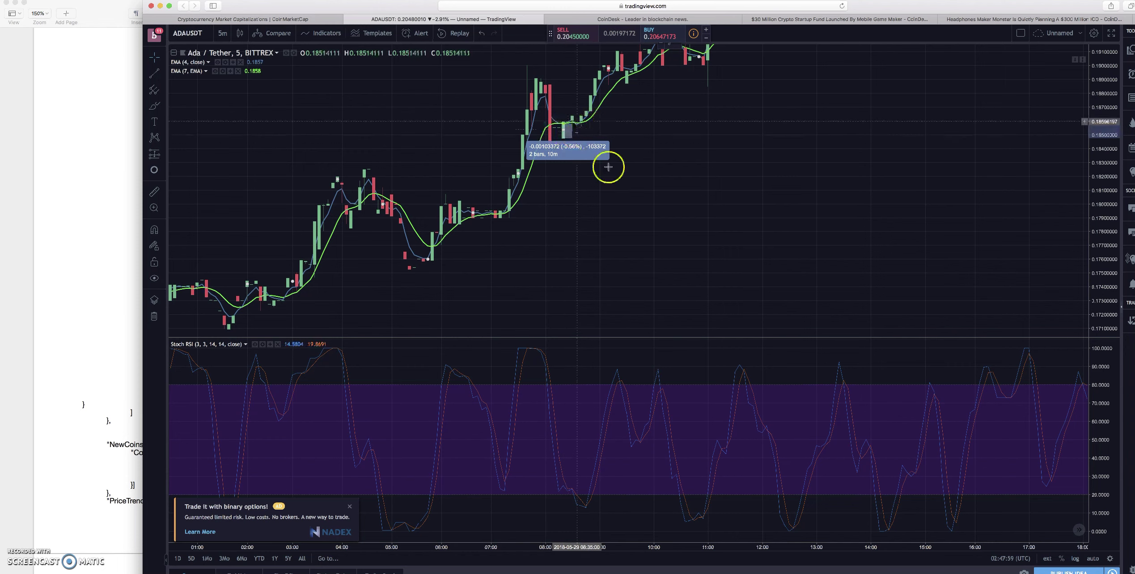
drag(686, 121, 537, 178)
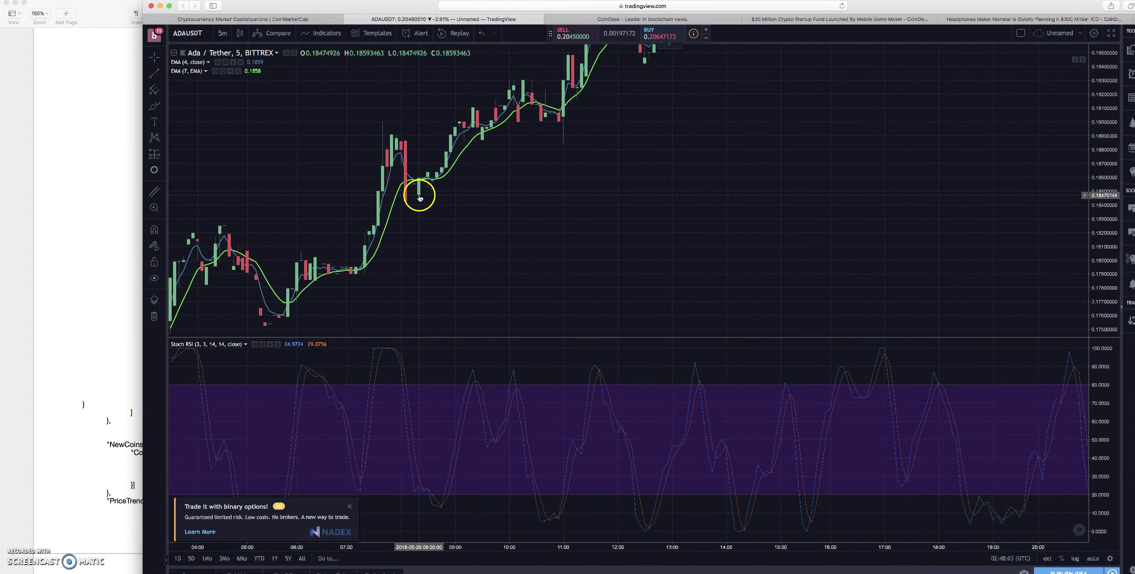
drag(421, 199, 474, 108)
click(520, 195)
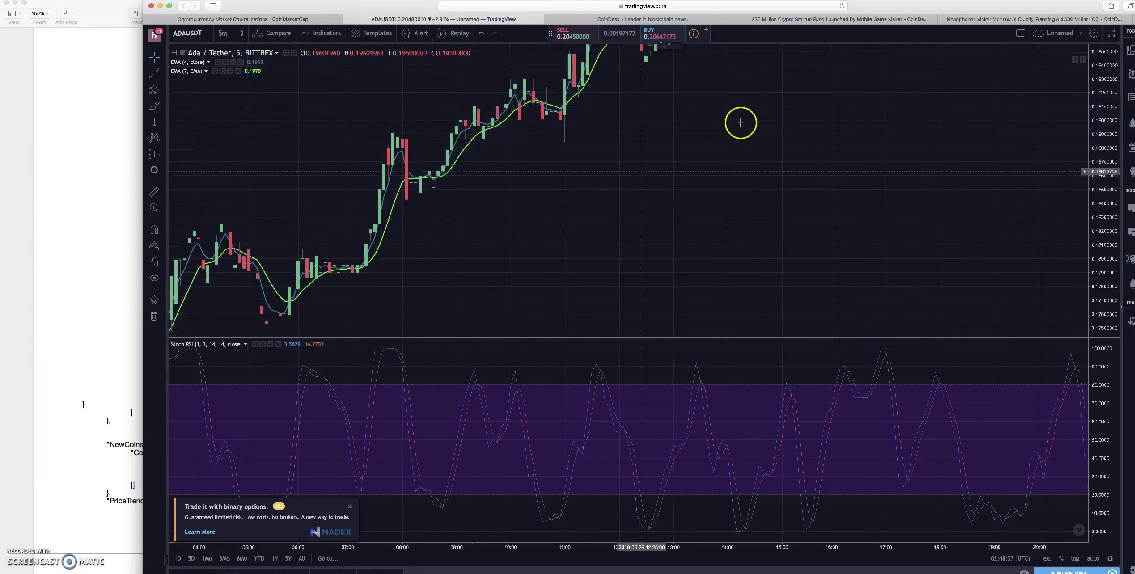
click(717, 19)
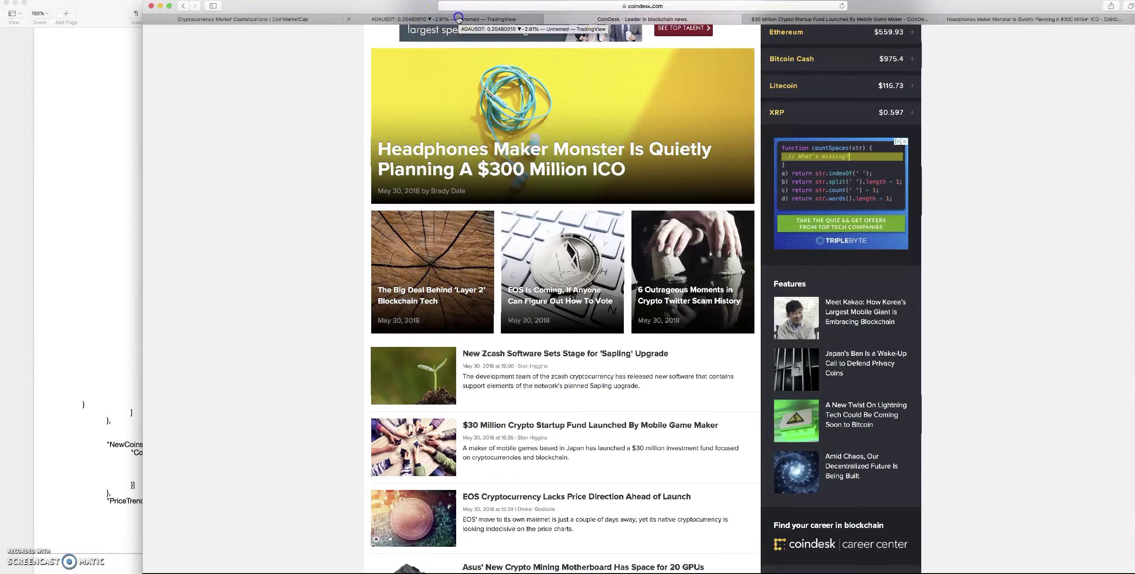
click(445, 19)
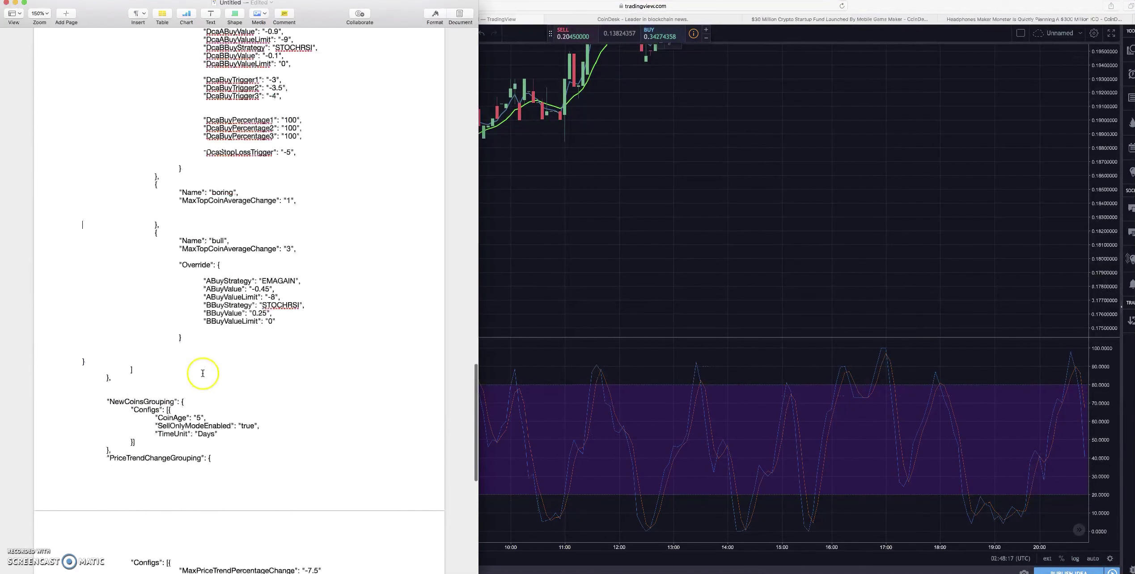
Step: Read the Pages config from PtFeeder at the top down through the volatility groupings and back
scroll(203, 374, down, 15)
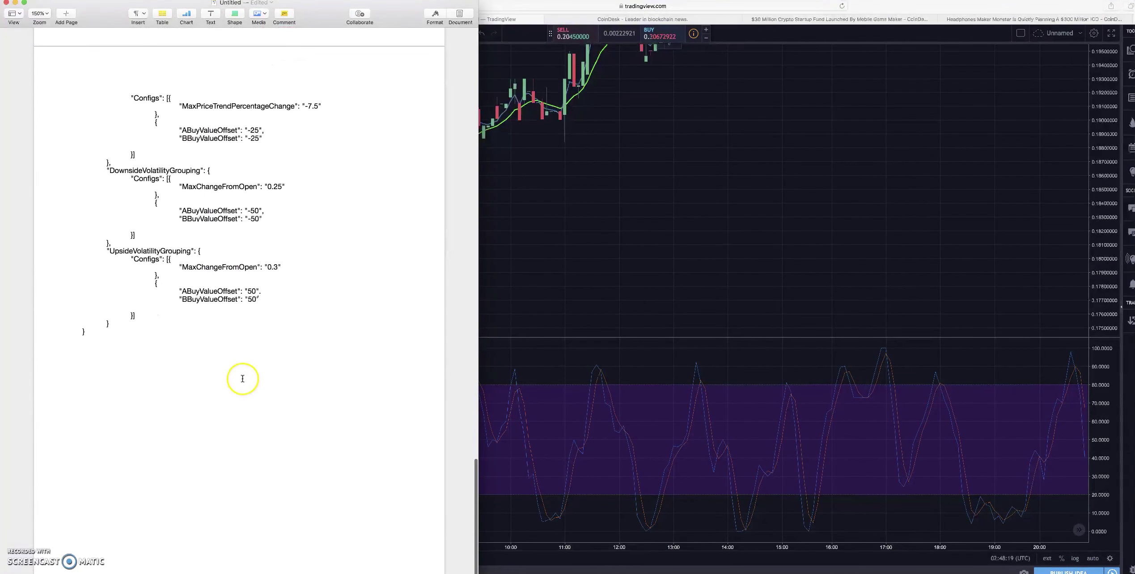
scroll(243, 379, up, 10)
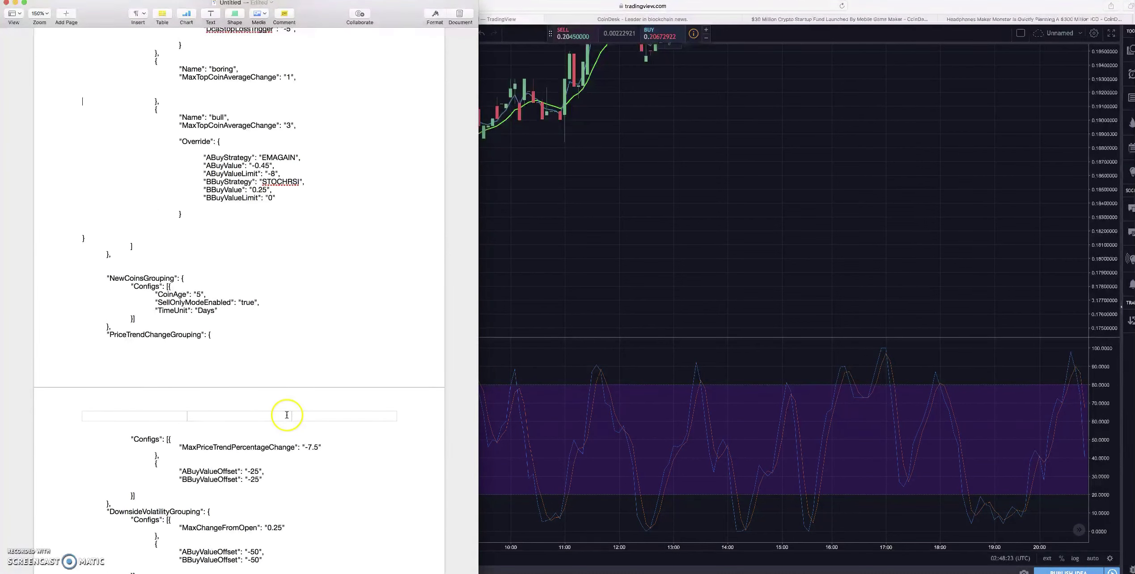
scroll(302, 280, up, 3)
scroll(300, 281, up, 20)
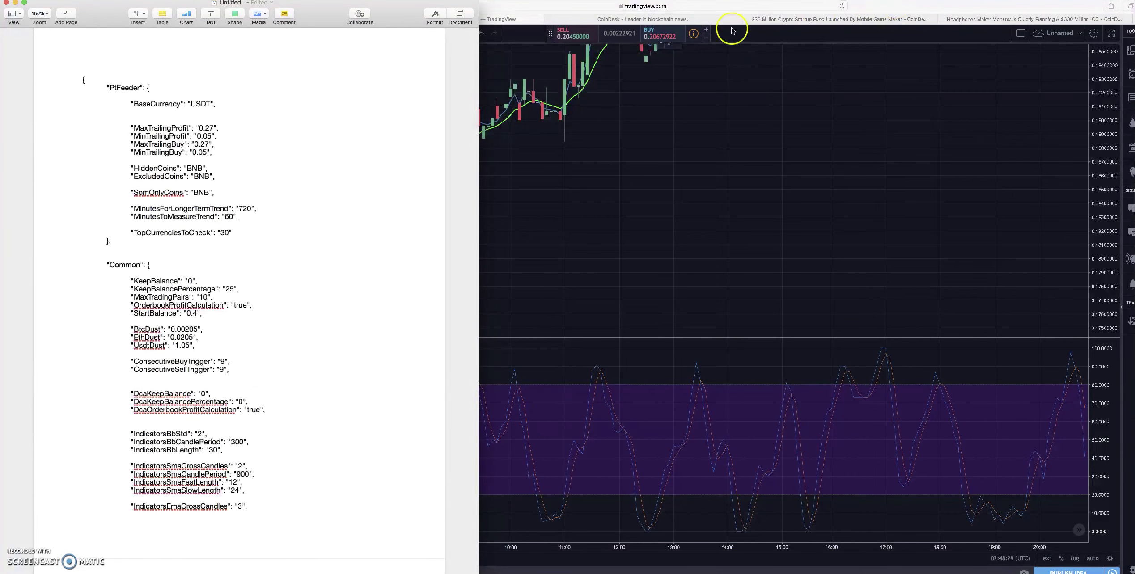
scroll(289, 243, down, 6)
scroll(289, 243, down, 3)
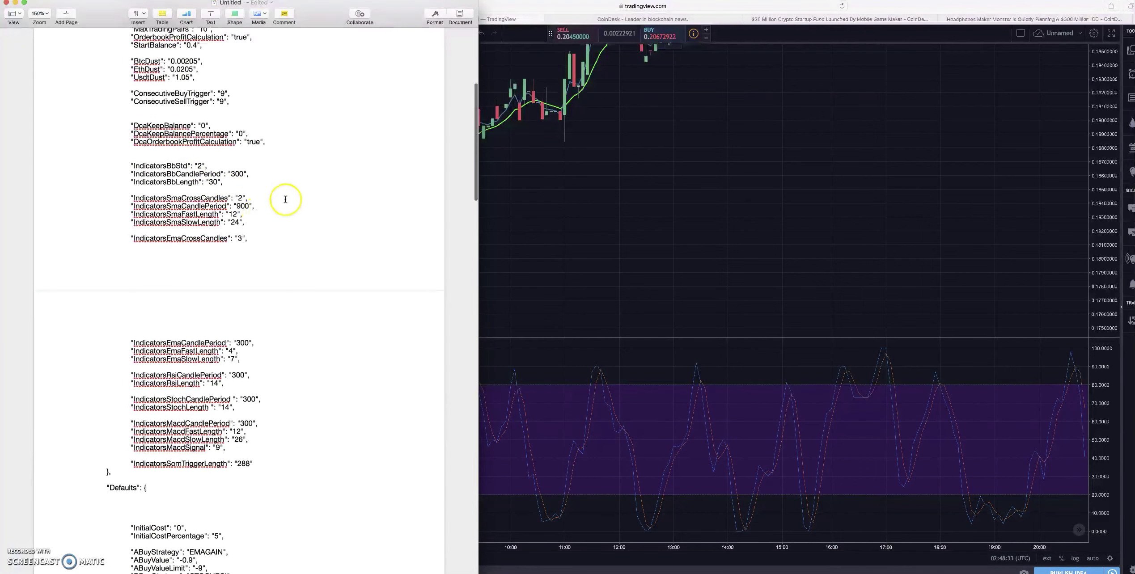
scroll(273, 196, down, 5)
scroll(268, 202, down, 20)
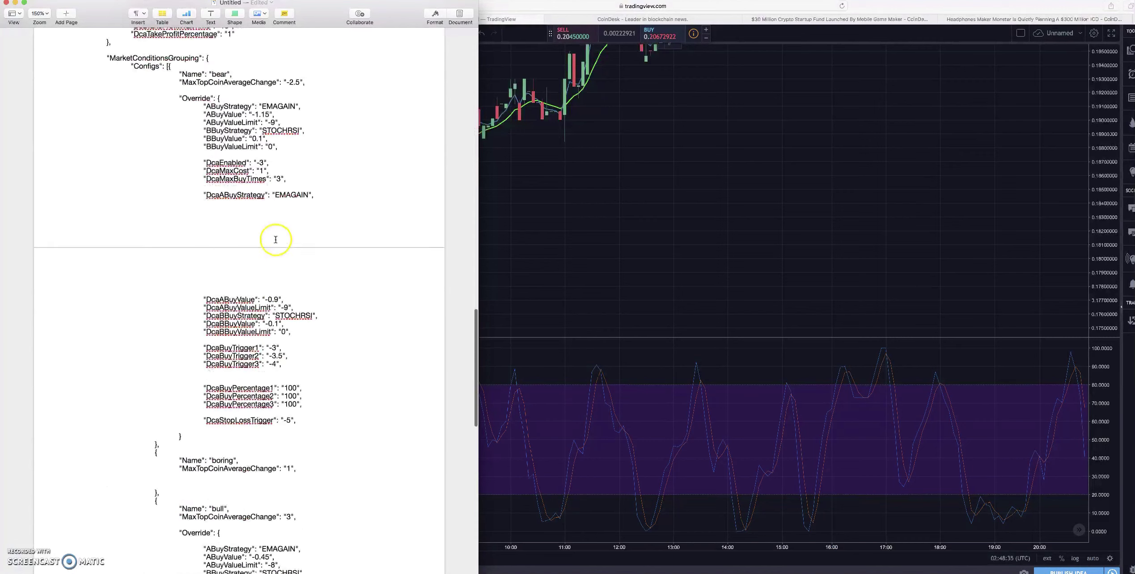
scroll(271, 249, down, 8)
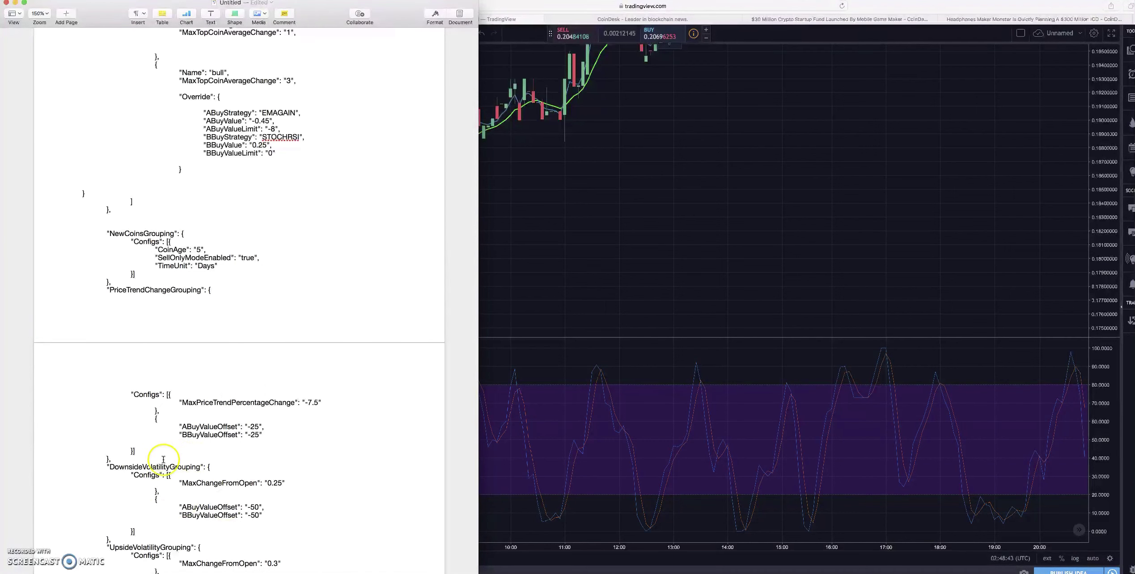
scroll(164, 459, down, 5)
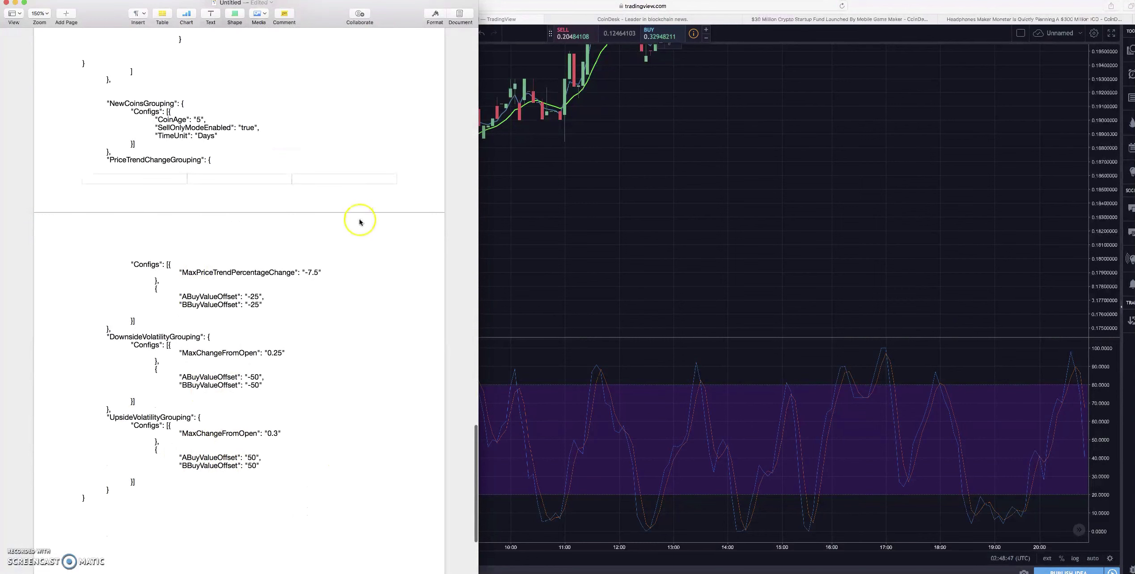
scroll(315, 355, up, 5)
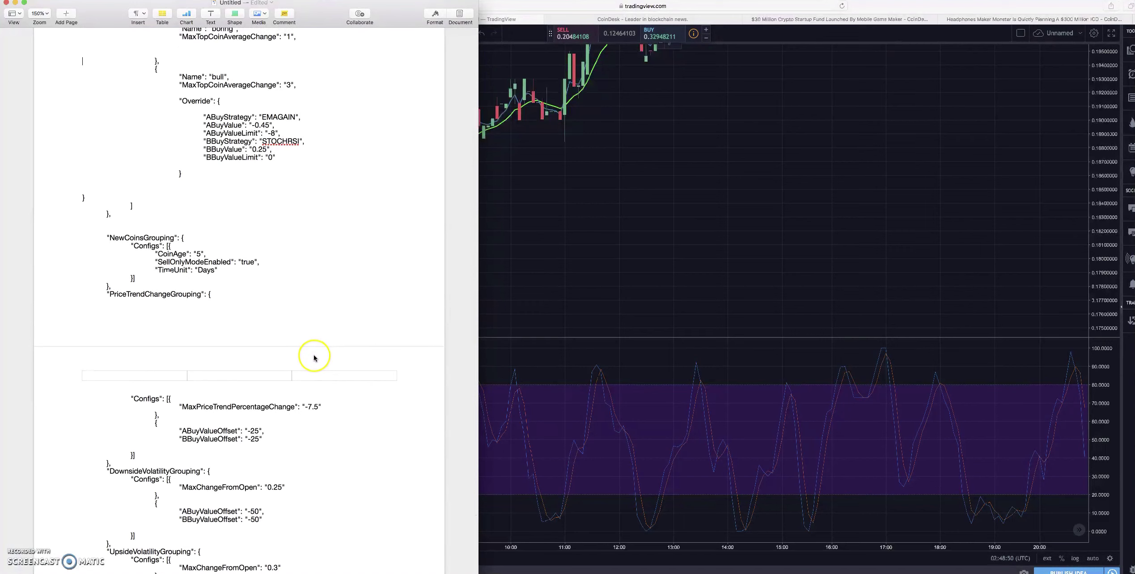
click(678, 187)
Step: Read the $30 Million Crypto Startup Fund article and select 'gaming and crypto,' in the quote
click(804, 19)
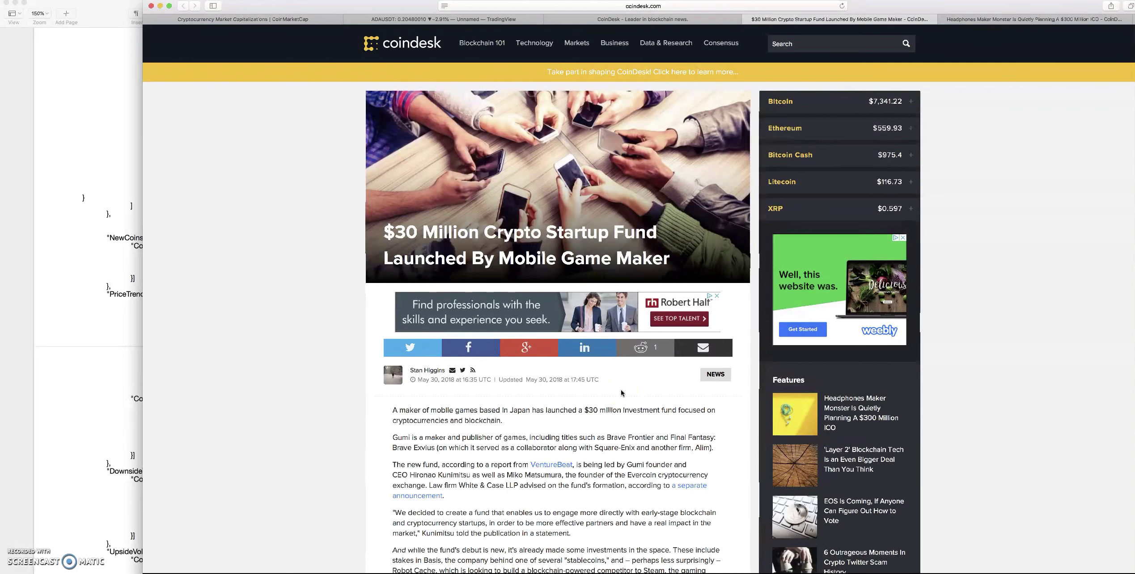
scroll(621, 393, down, 5)
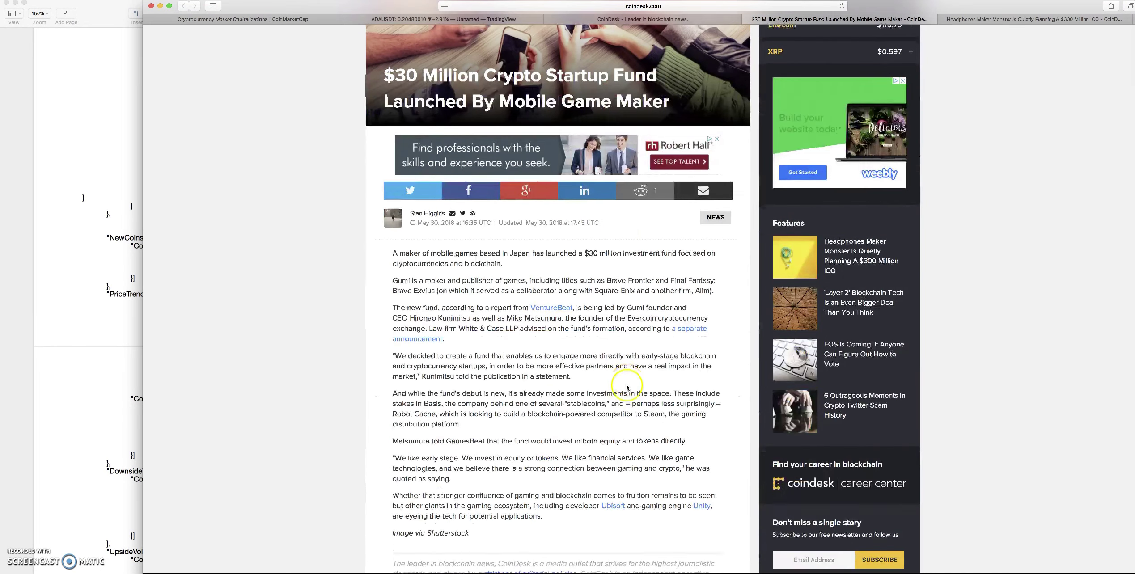
click(430, 354)
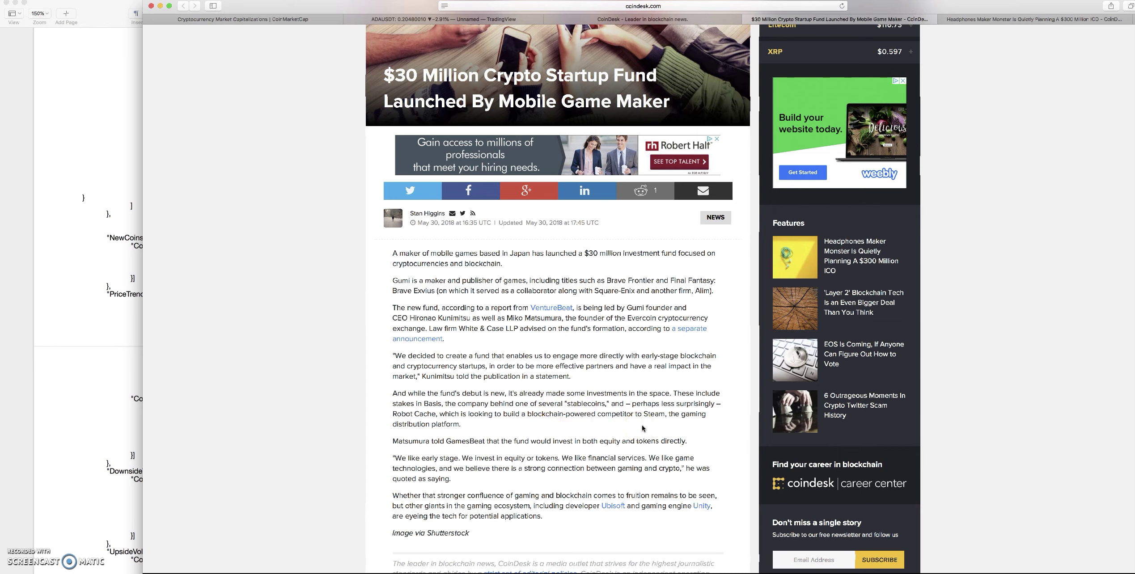
scroll(613, 452, down, 3)
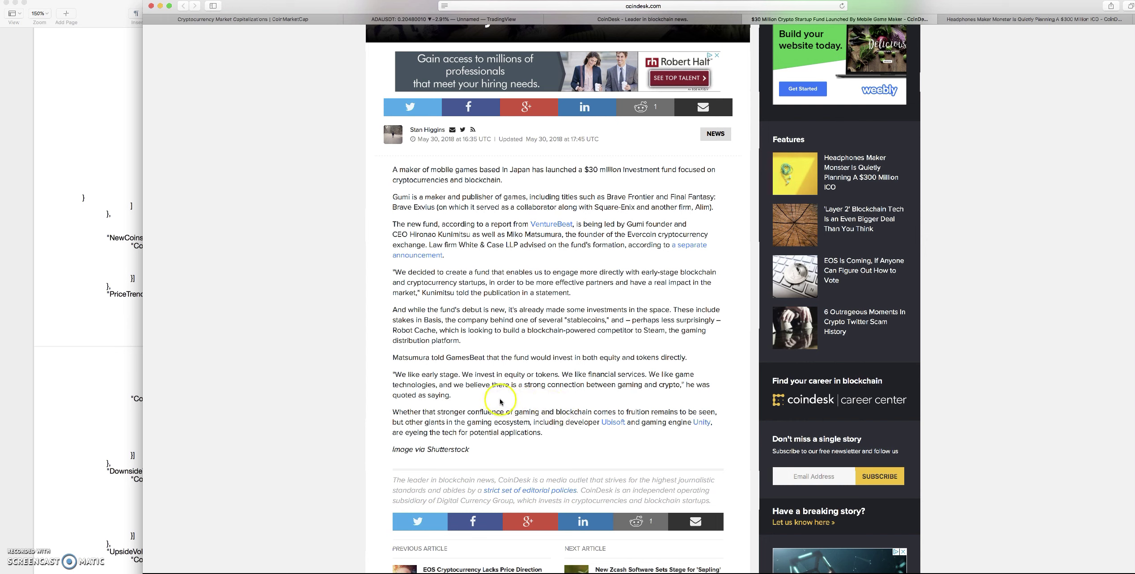
drag(682, 385, 611, 385)
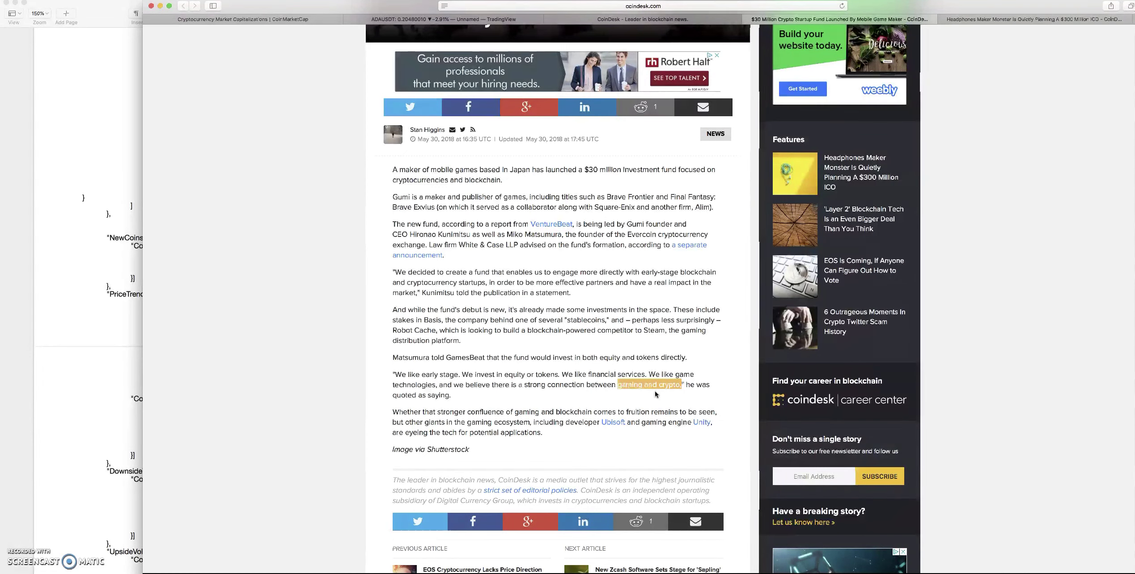
Step: Switch to the Monster $300 Million ICO article and read its opening paragraphs
click(1053, 19)
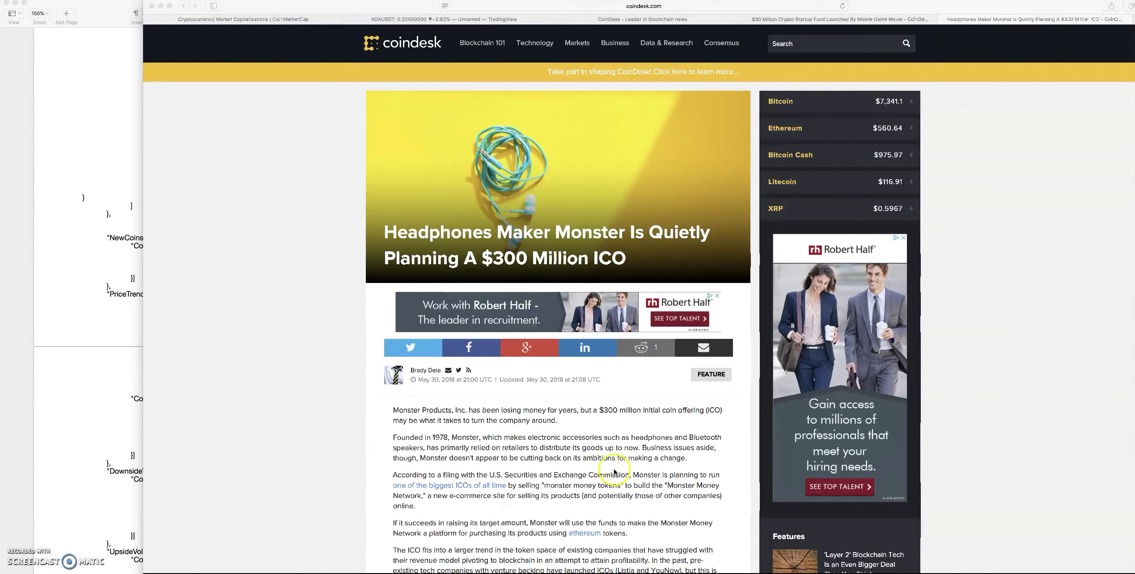
scroll(612, 468, down, 2)
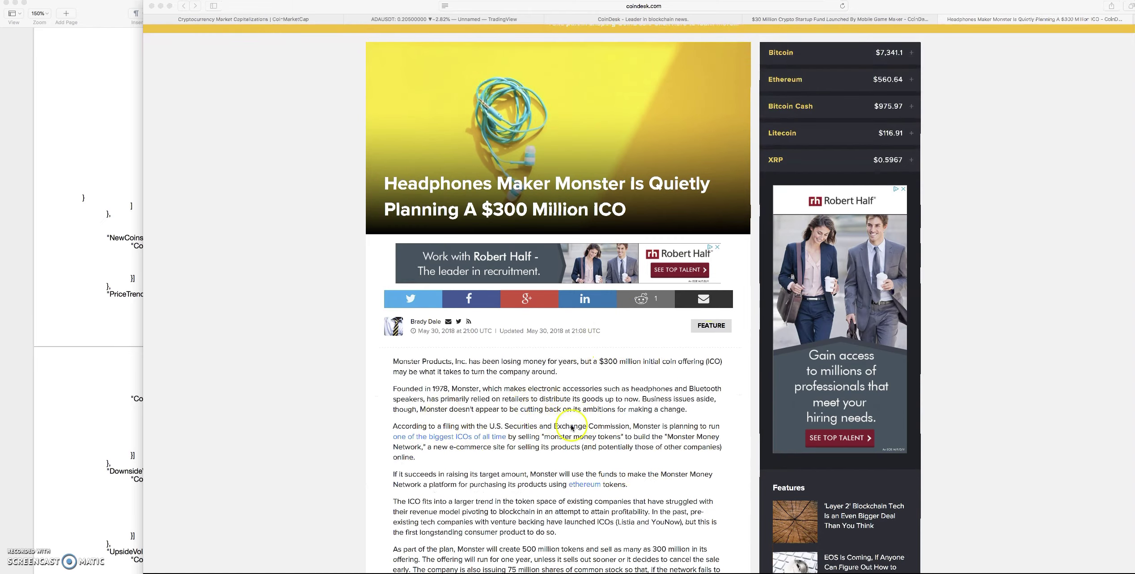
scroll(577, 420, down, 4)
scroll(524, 461, down, 3)
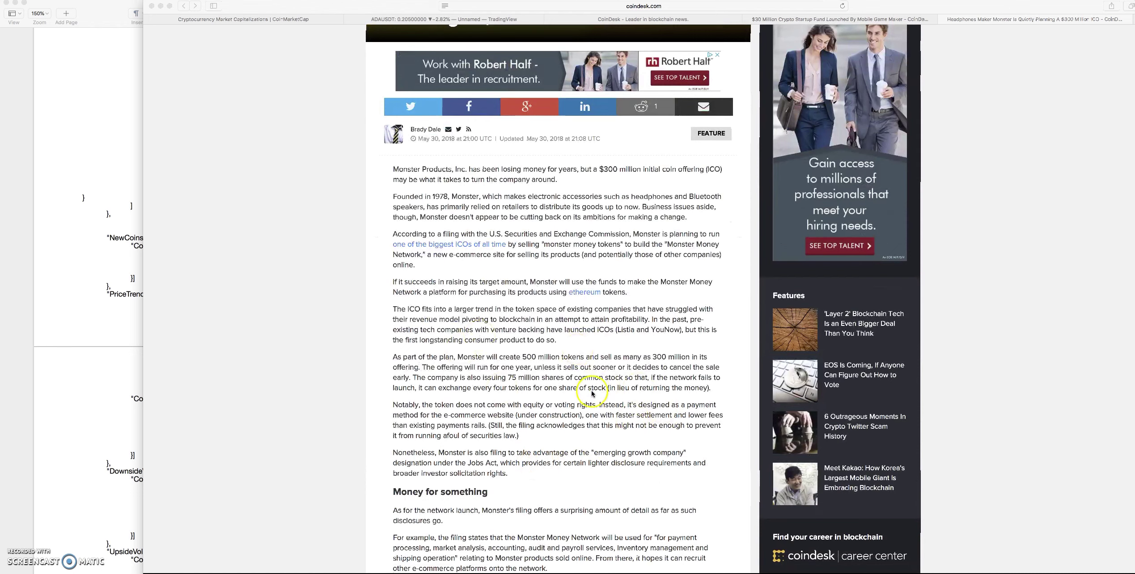
scroll(541, 402, up, 1)
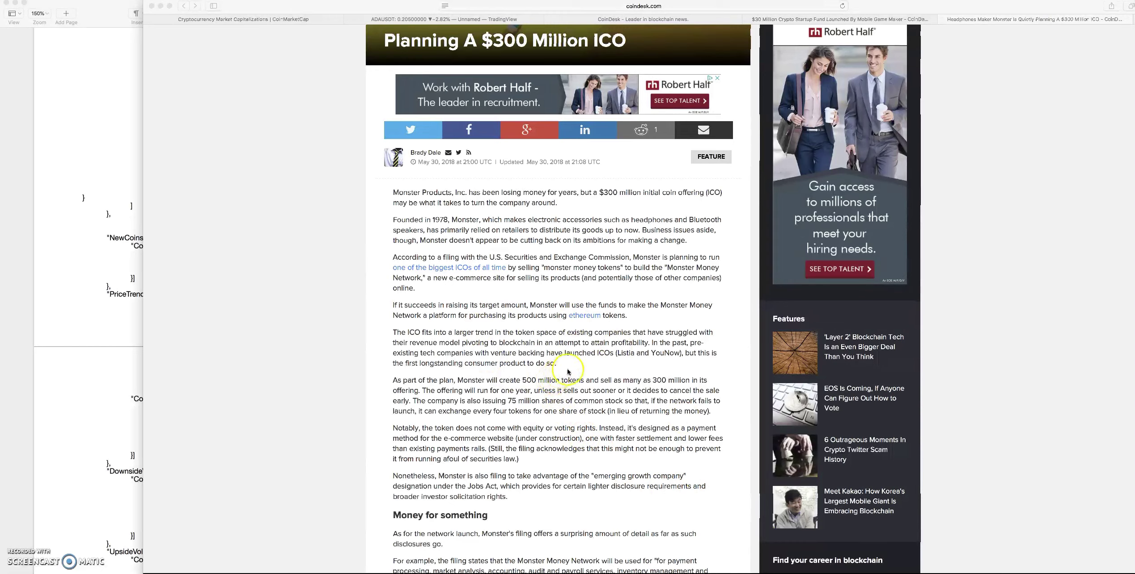
scroll(555, 378, up, 2)
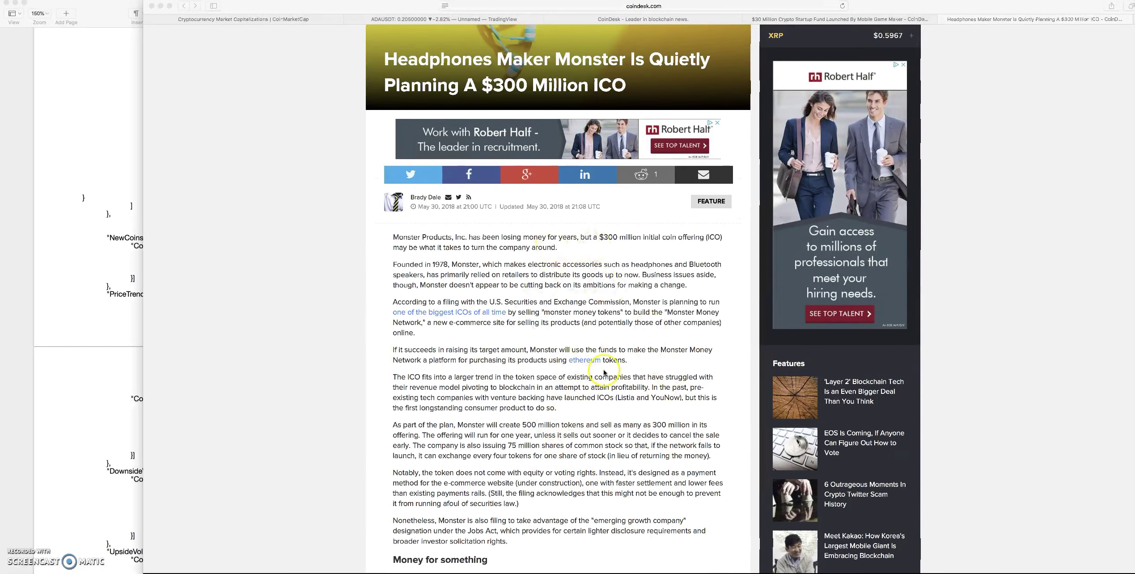
scroll(622, 367, up, 5)
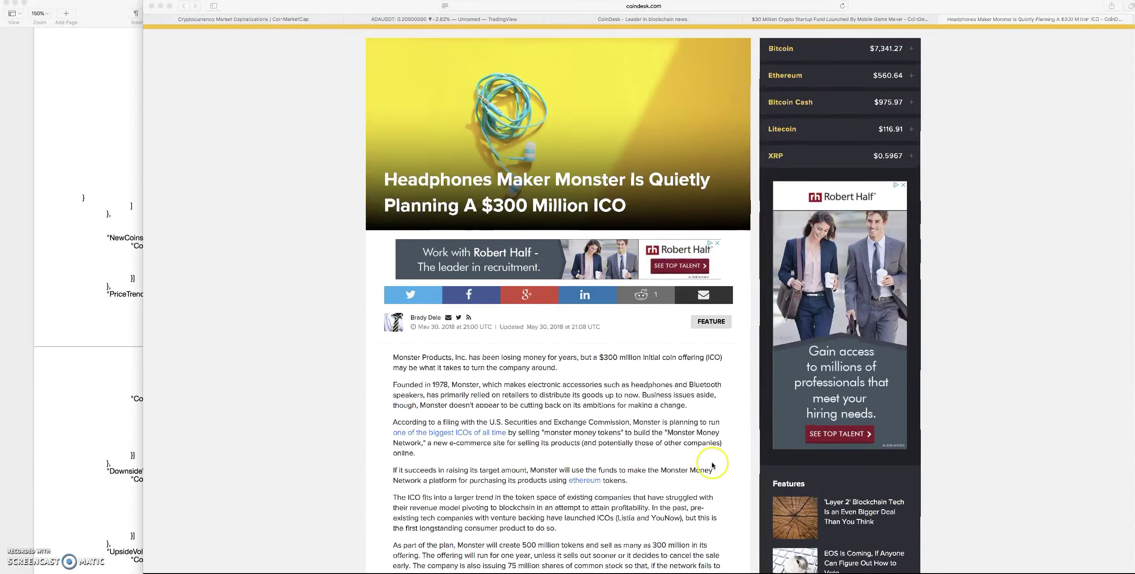
scroll(566, 396, down, 2)
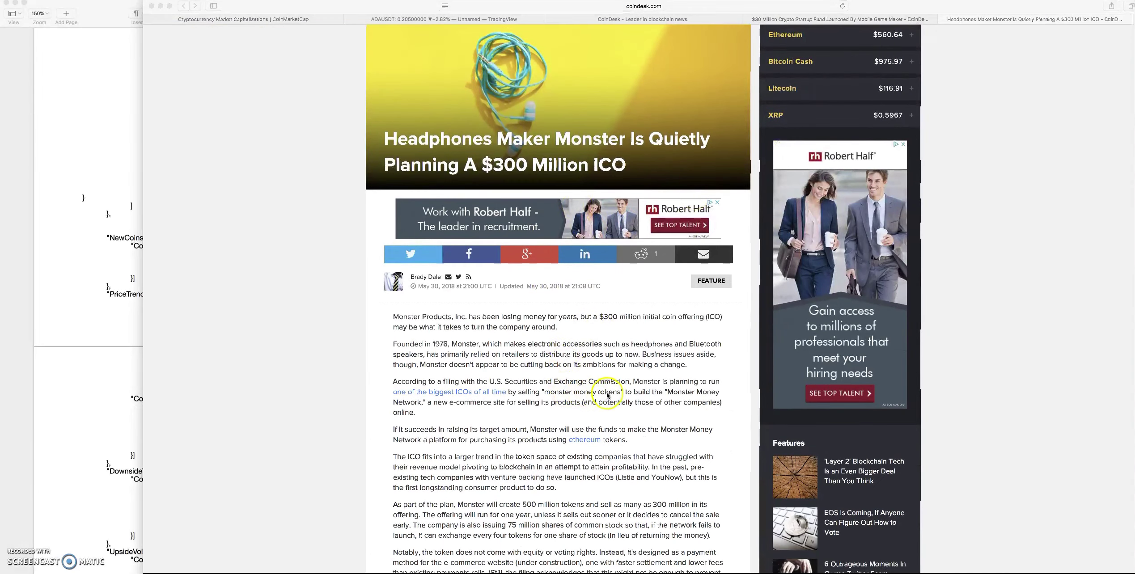
scroll(581, 394, down, 4)
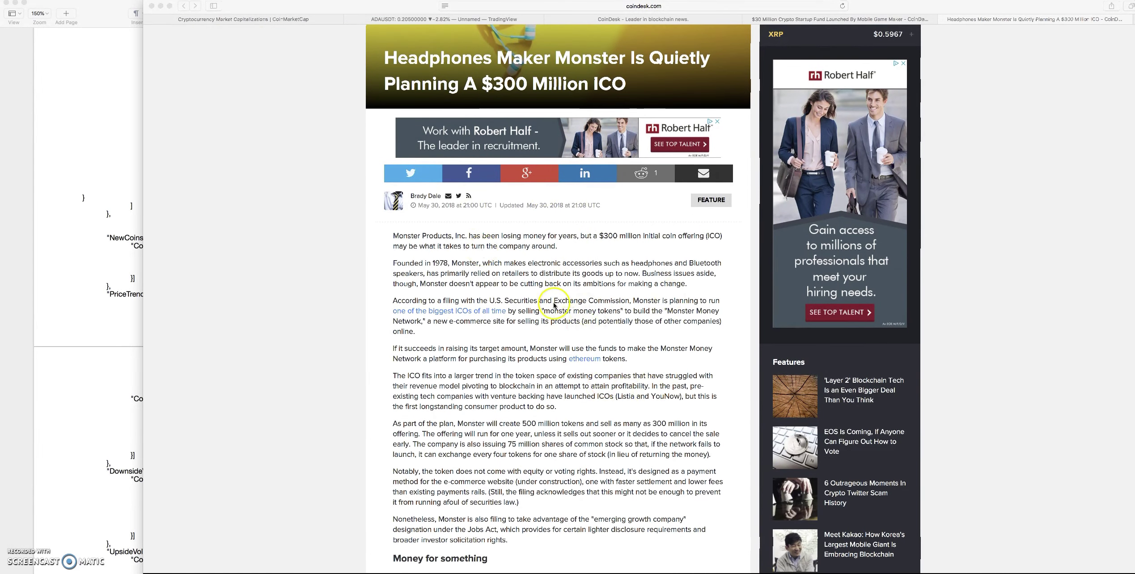
Step: Read further down the Monster article, then scroll back up to earlier sections
click(546, 401)
scroll(546, 400, down, 3)
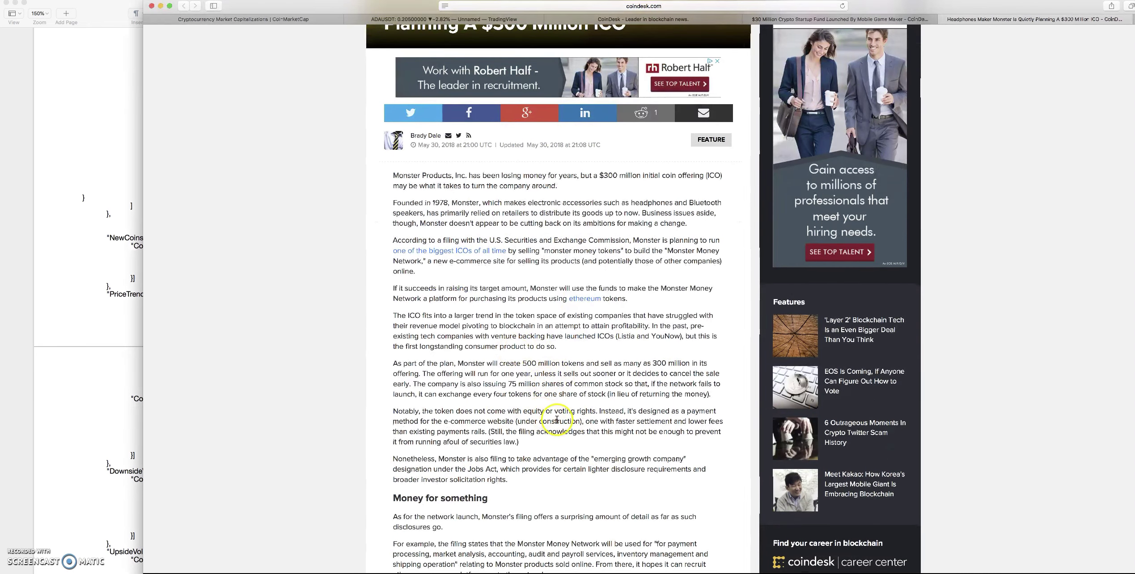
scroll(542, 414, down, 4)
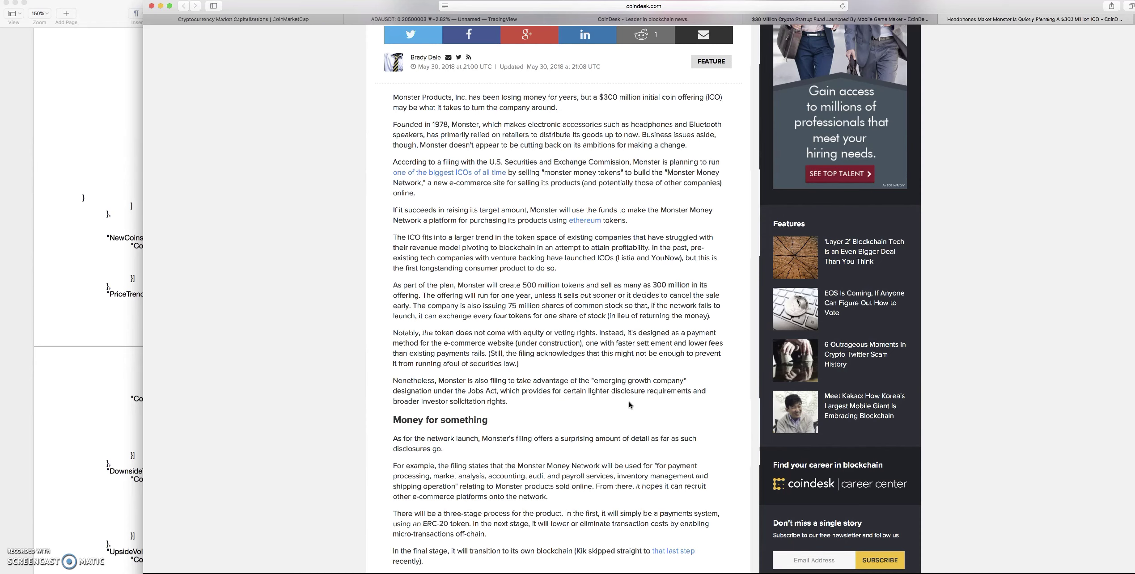
scroll(514, 329, down, 2)
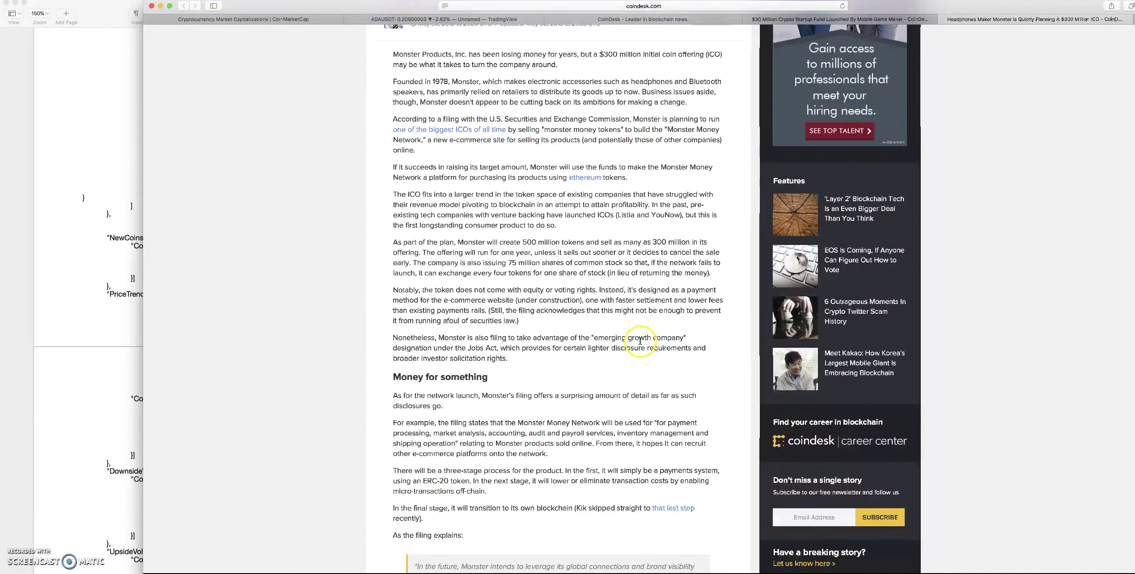
scroll(641, 337, down, 2)
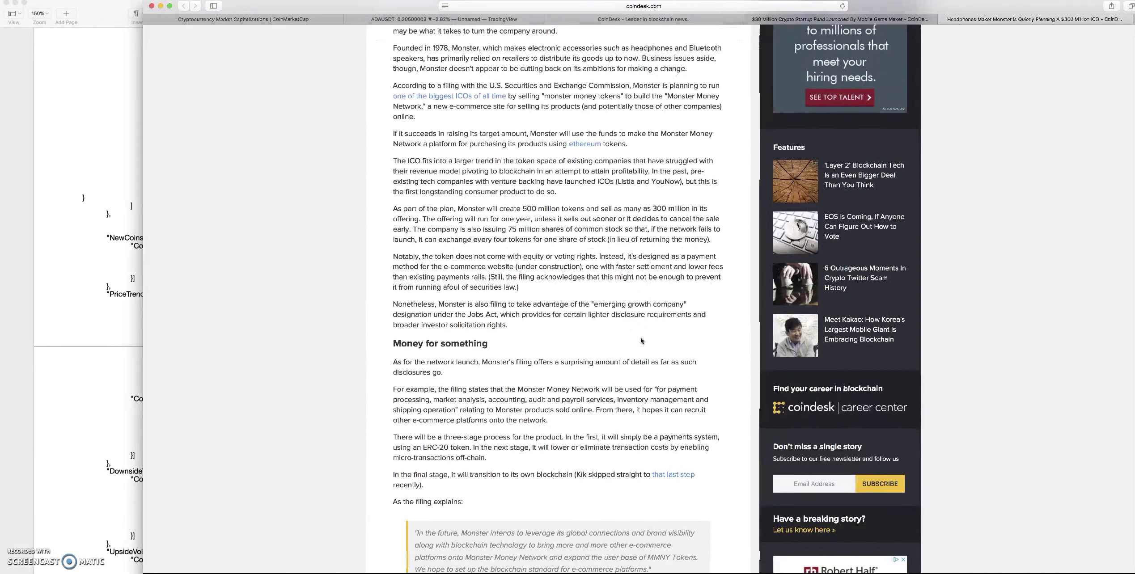
scroll(533, 241, up, 3)
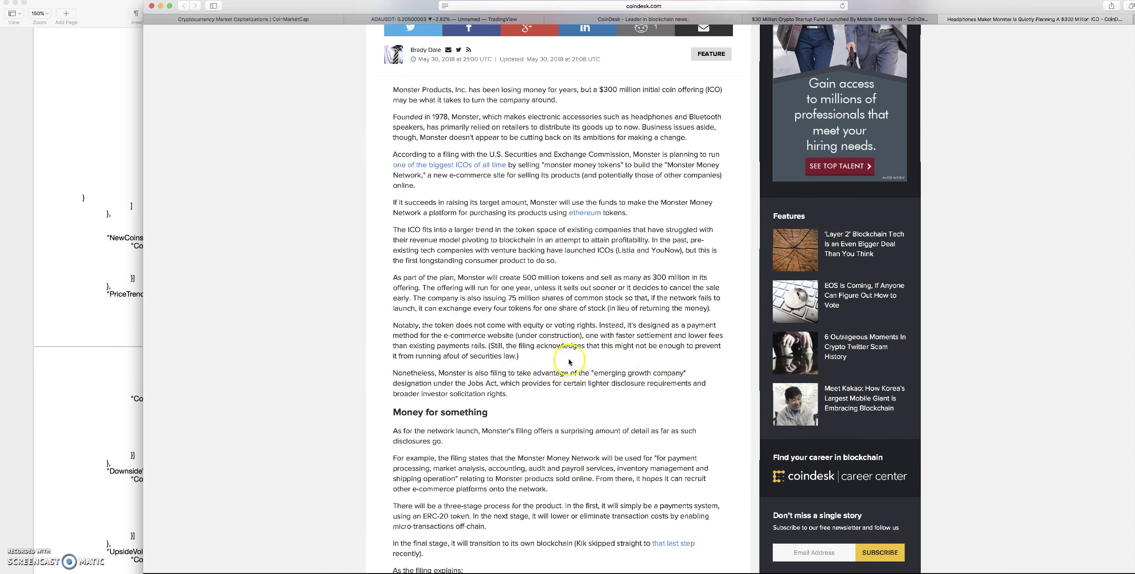
scroll(568, 360, up, 3)
scroll(568, 359, up, 1)
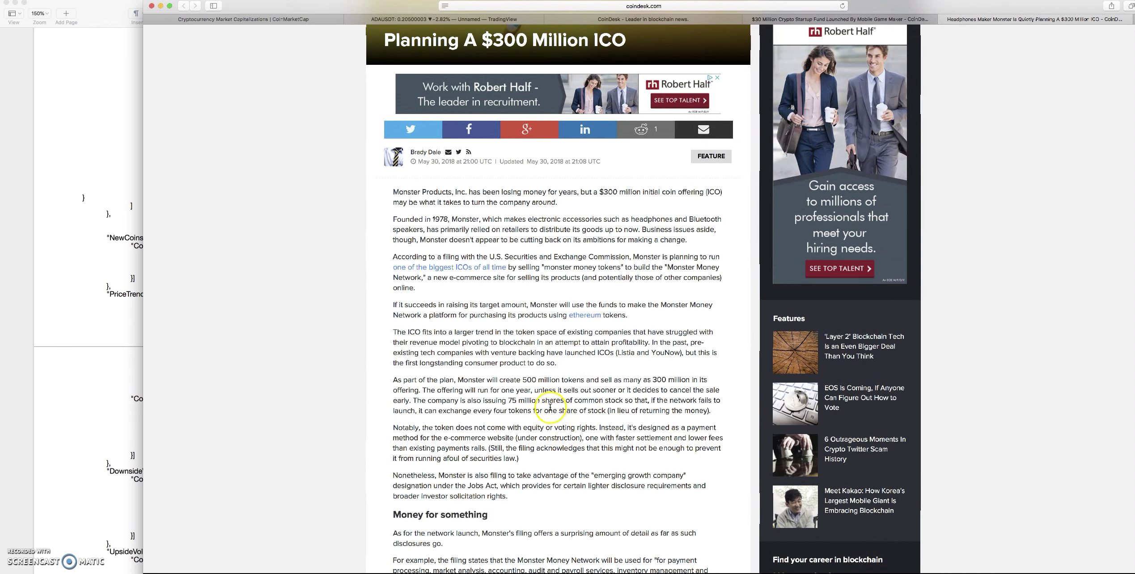
scroll(554, 429, up, 3)
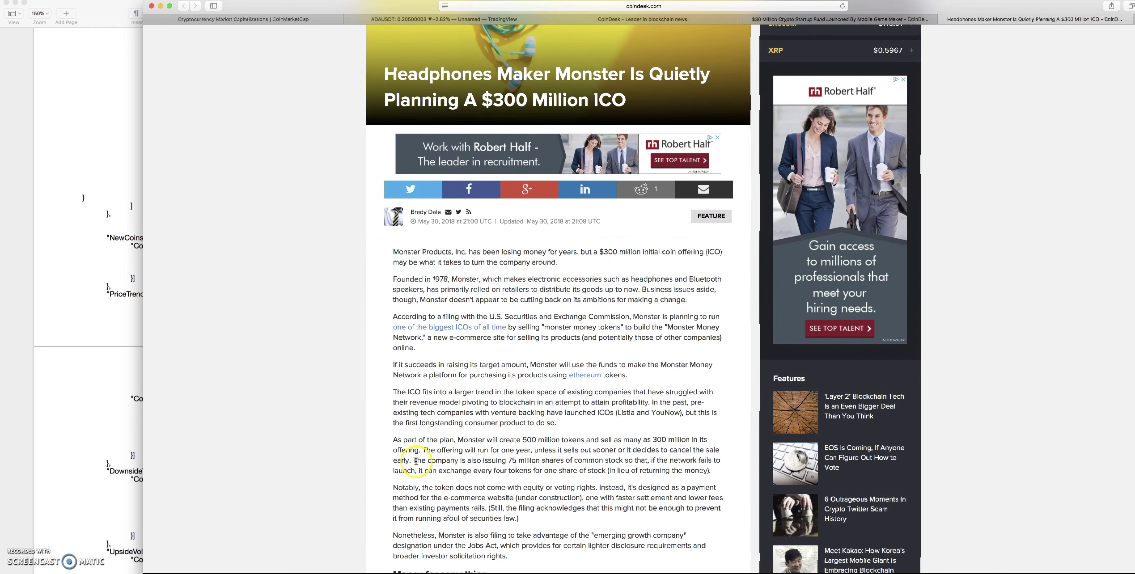
Step: Select the 75 million shares sentence and 'in lieu of returning the money', then read on
drag(413, 461, 680, 456)
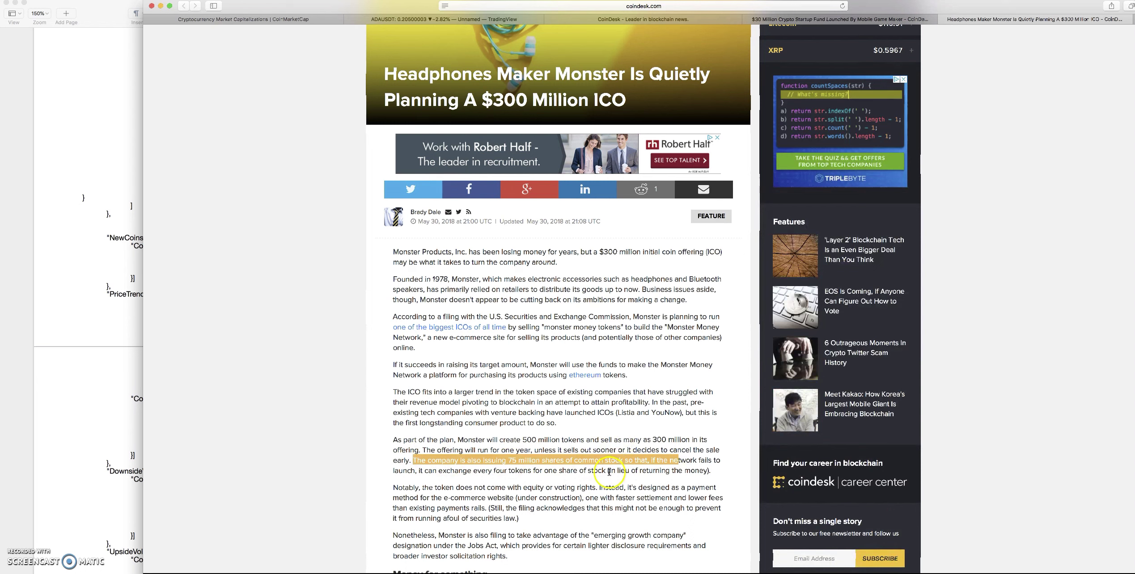
drag(611, 472, 706, 472)
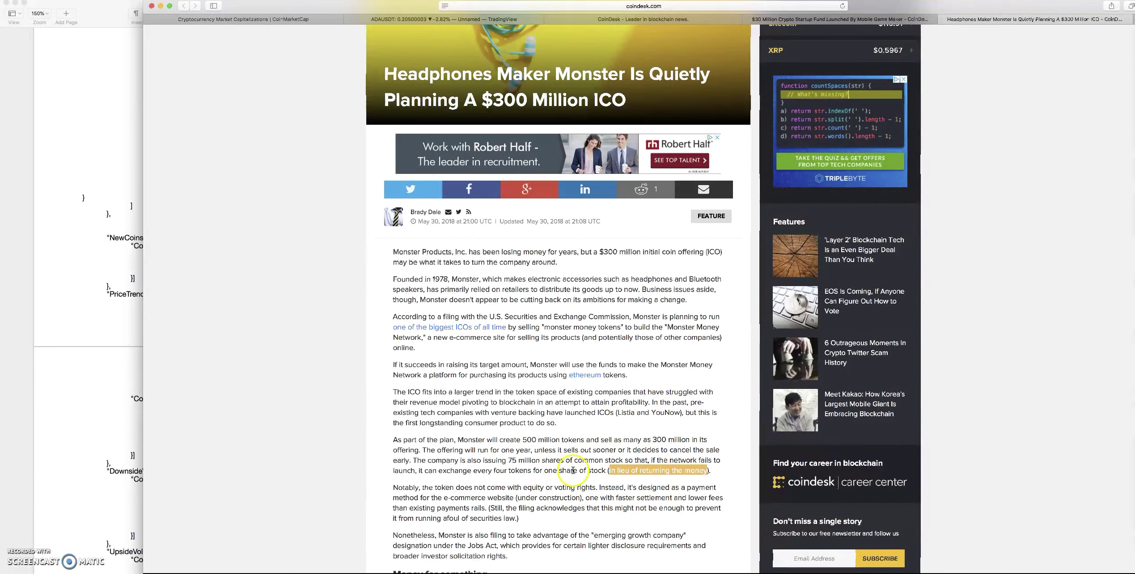
scroll(568, 460, down, 5)
scroll(600, 427, down, 20)
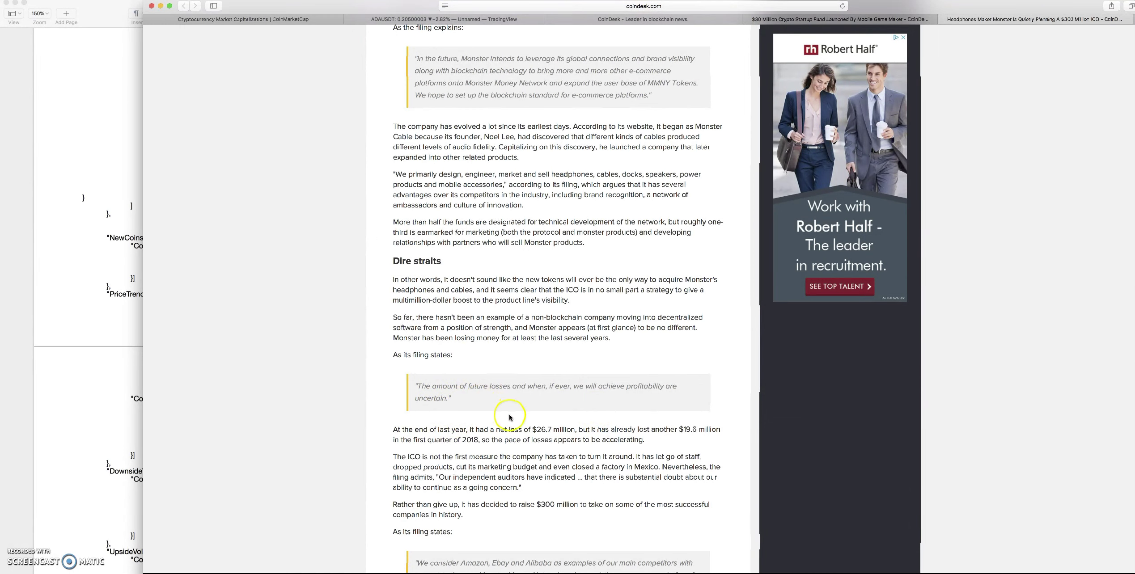
scroll(536, 412, up, 20)
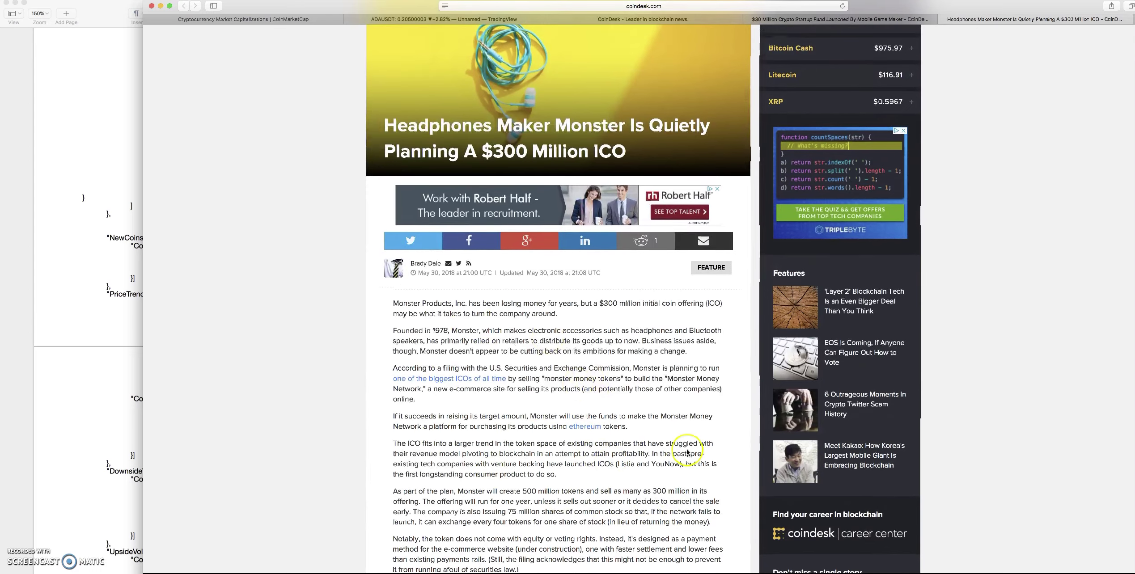
scroll(541, 391, up, 5)
scroll(484, 425, down, 5)
scroll(484, 425, down, 6)
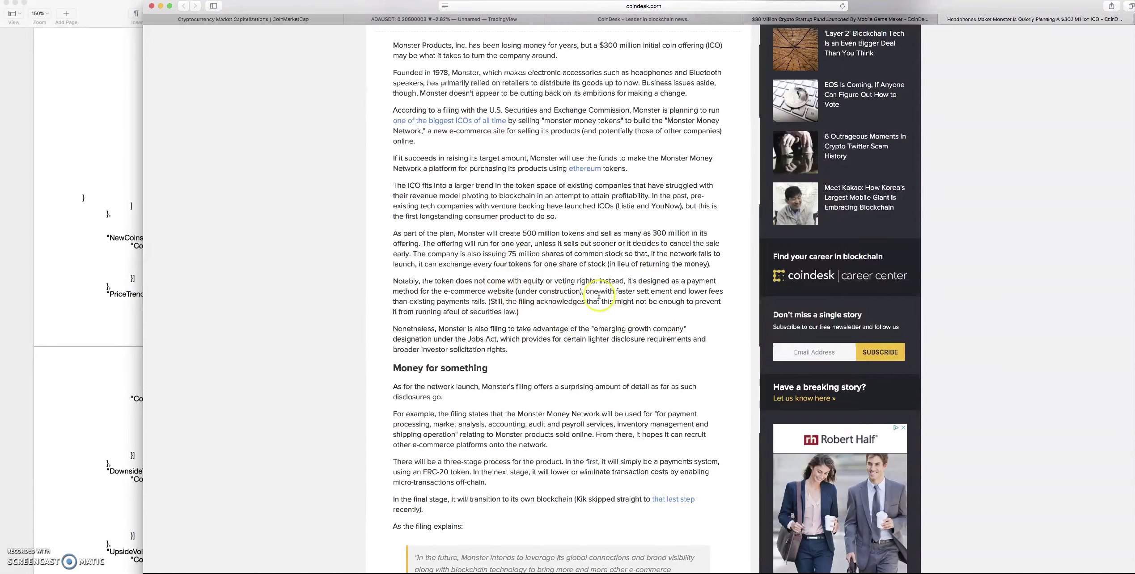
scroll(599, 296, up, 5)
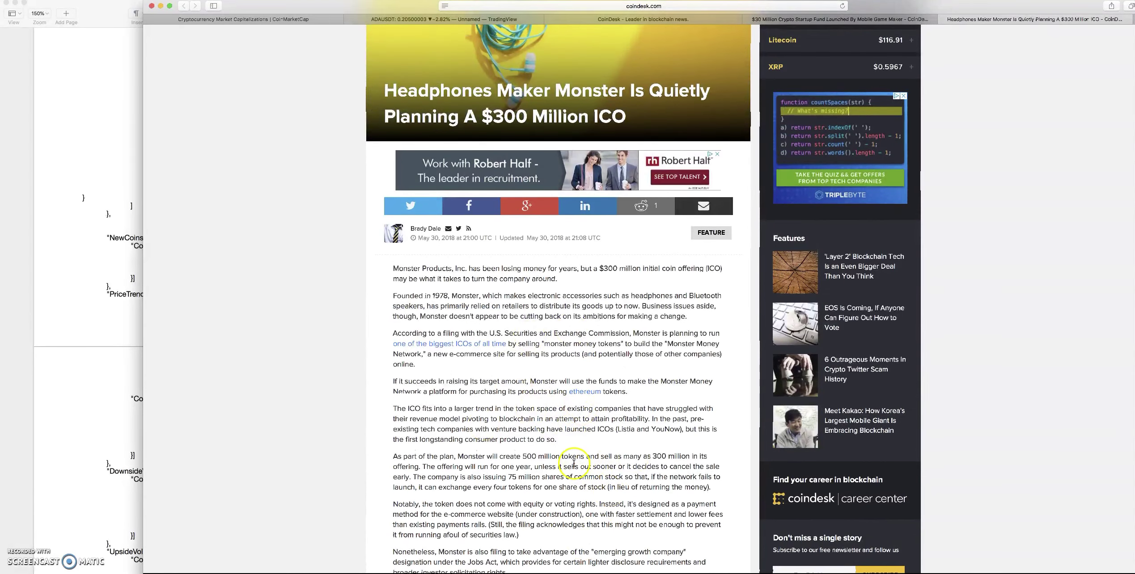
scroll(574, 463, up, 3)
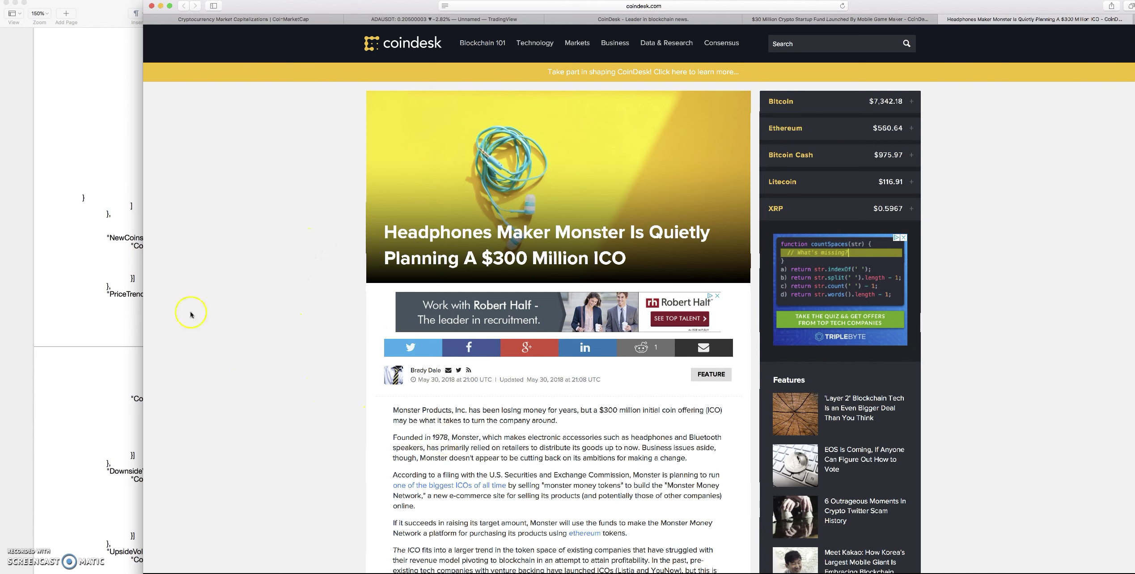
Step: Bring the Pages config showing the bull override's ABuyStrategy 'EMAGAIN' over the CoinDesk article
click(115, 318)
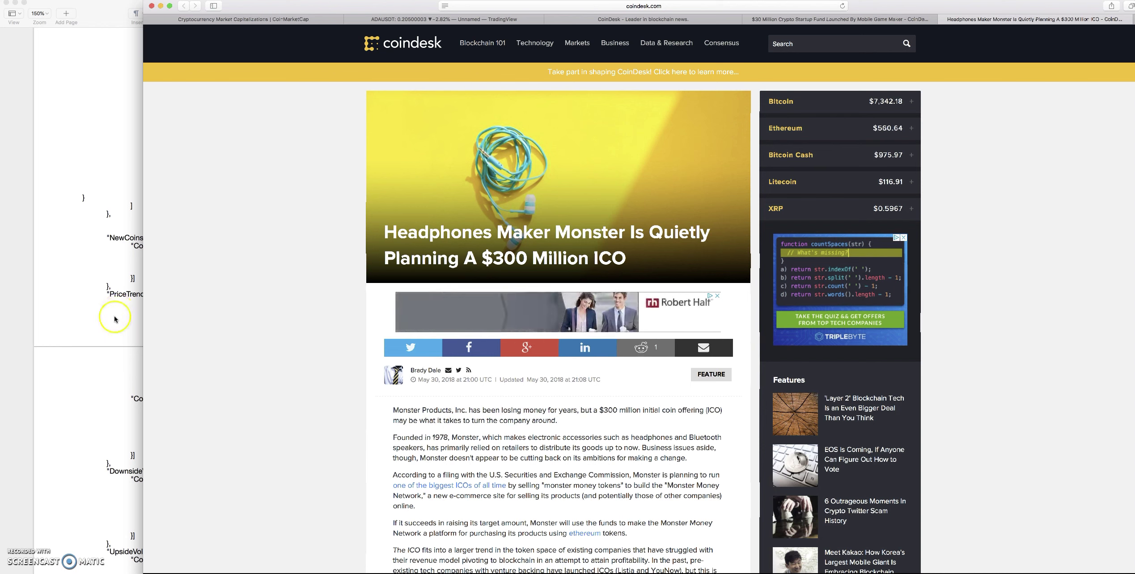
click(306, 10)
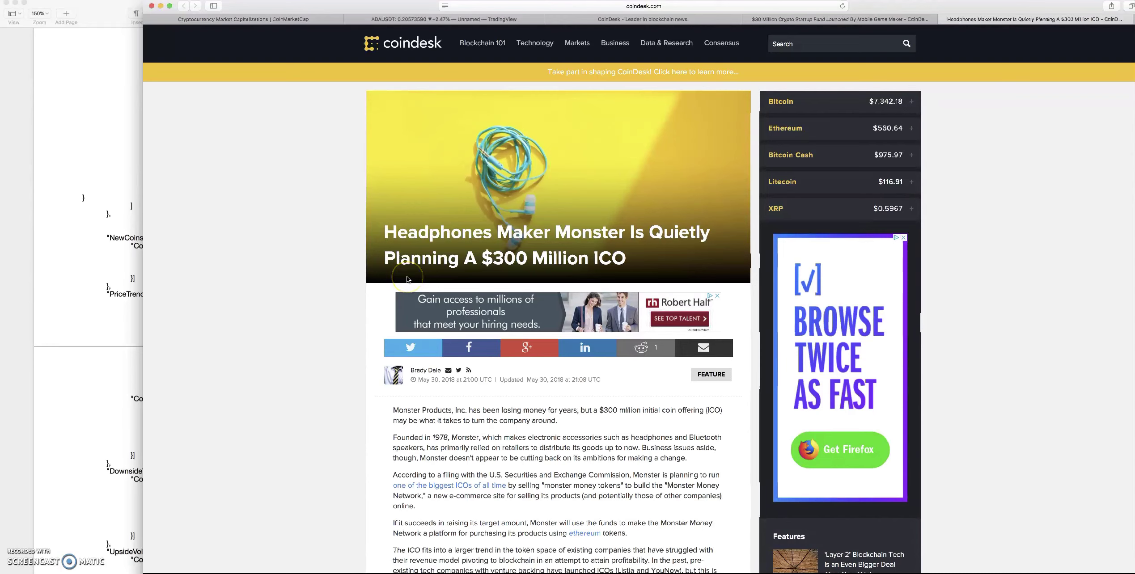
click(92, 9)
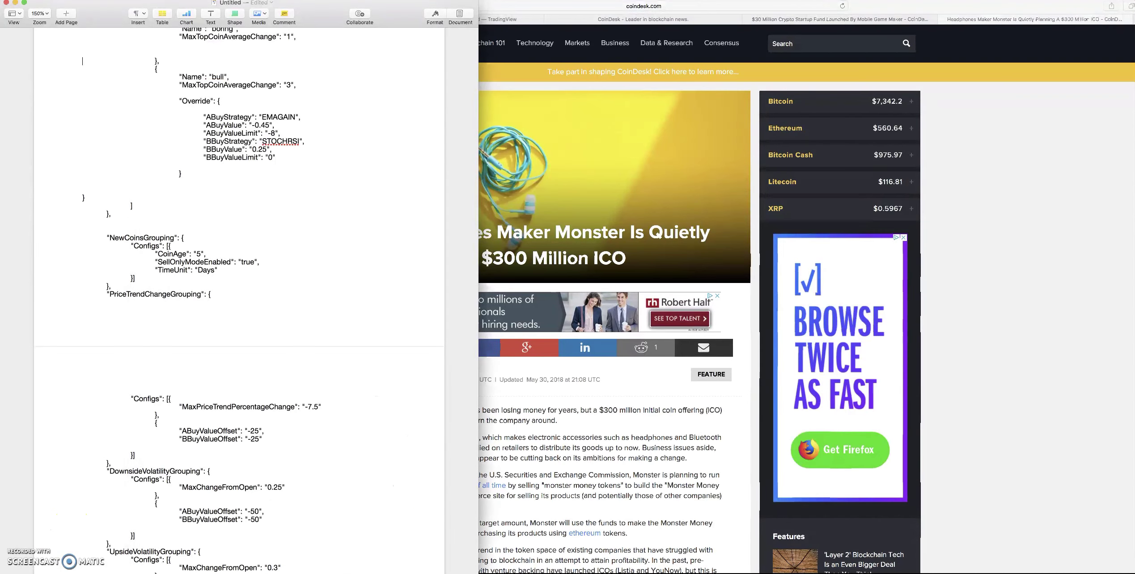